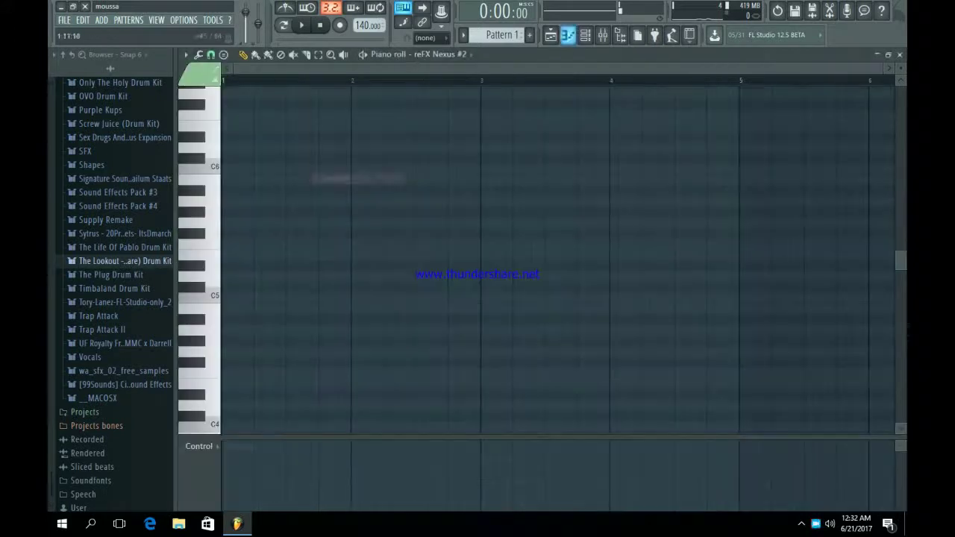
# - Write a one-bar melody for reFX Nexus #2 with the notes D4, C5, G4, A4, F4 and E4
pyautogui.scroll(-3, 522, 310)
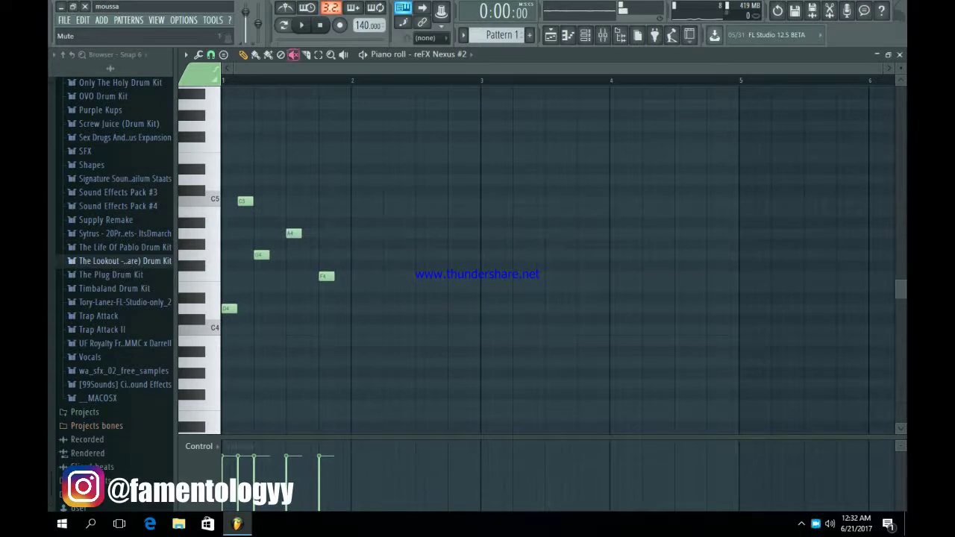
pyautogui.press('space')
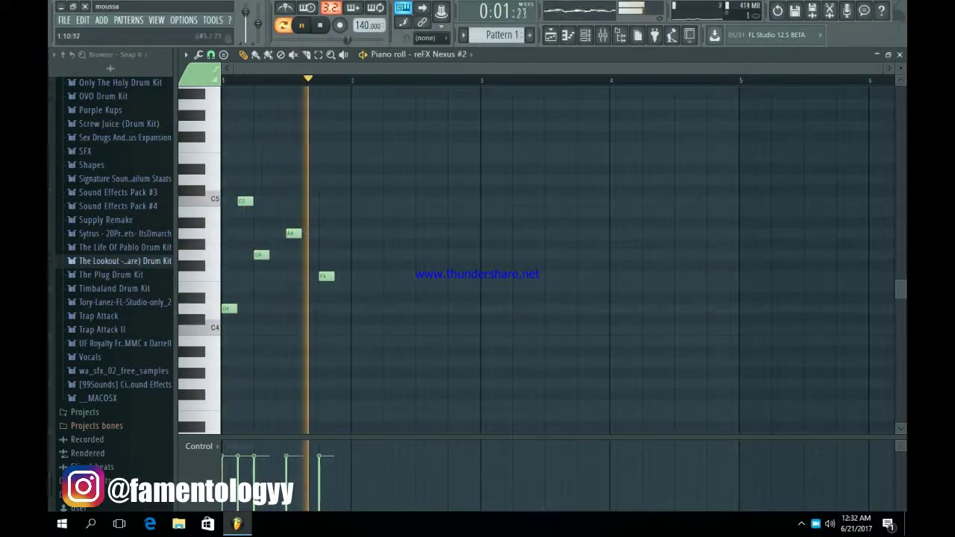
pyautogui.click(304, 276)
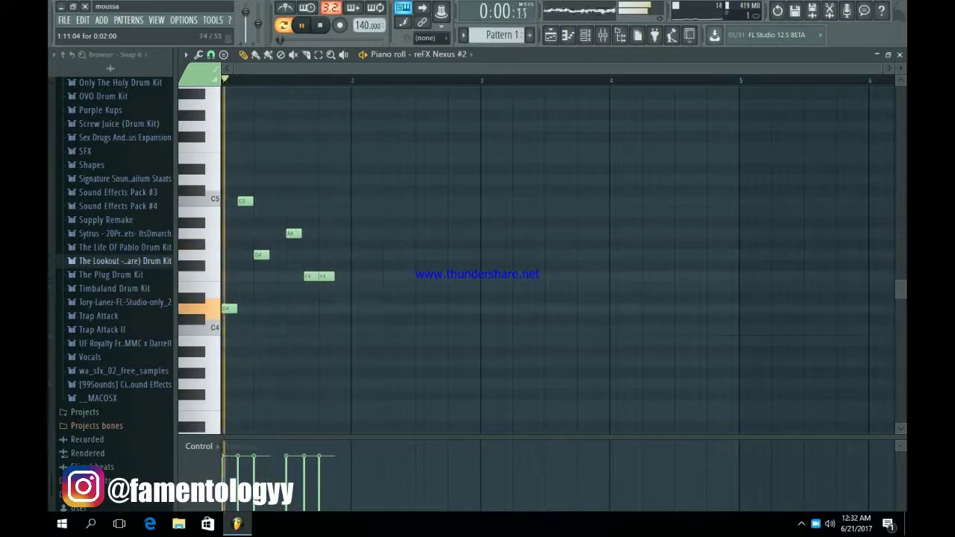
pyautogui.moveTo(327, 276); pyautogui.dragTo(342, 287)
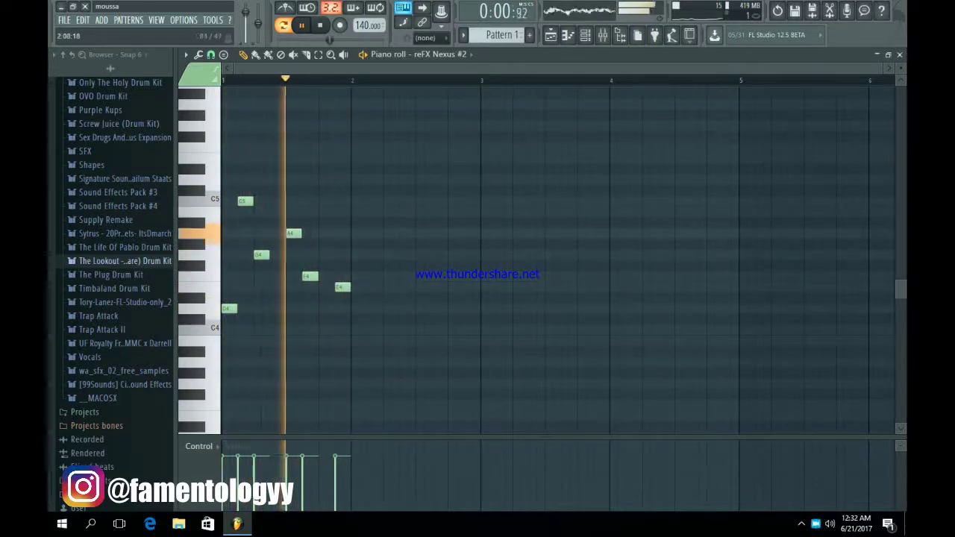
pyautogui.press('space')
# - Duplicate the melody into bar 2 and change the copy's second and third notes to A4 and E4
pyautogui.moveTo(410, 344); pyautogui.dragTo(222, 153)
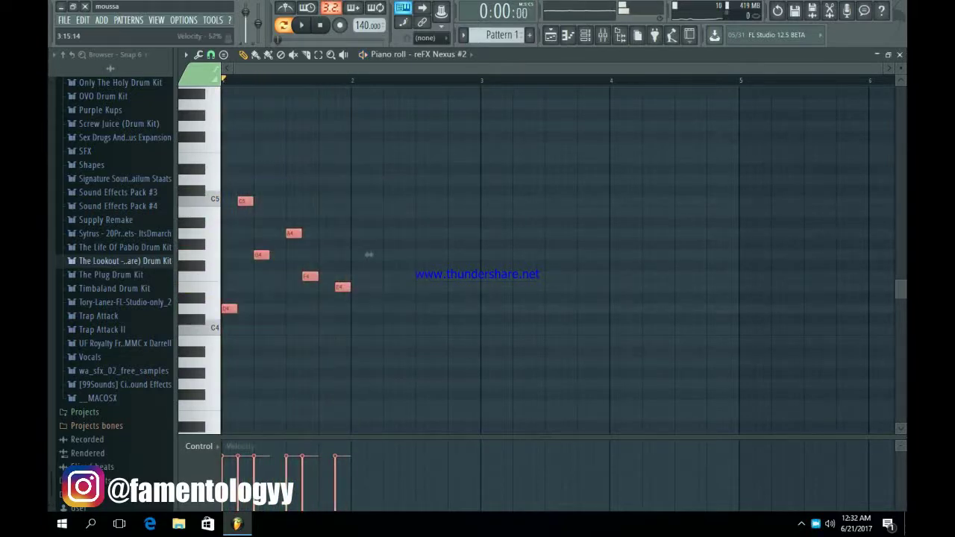
pyautogui.hotkey('ctrl', 'b')
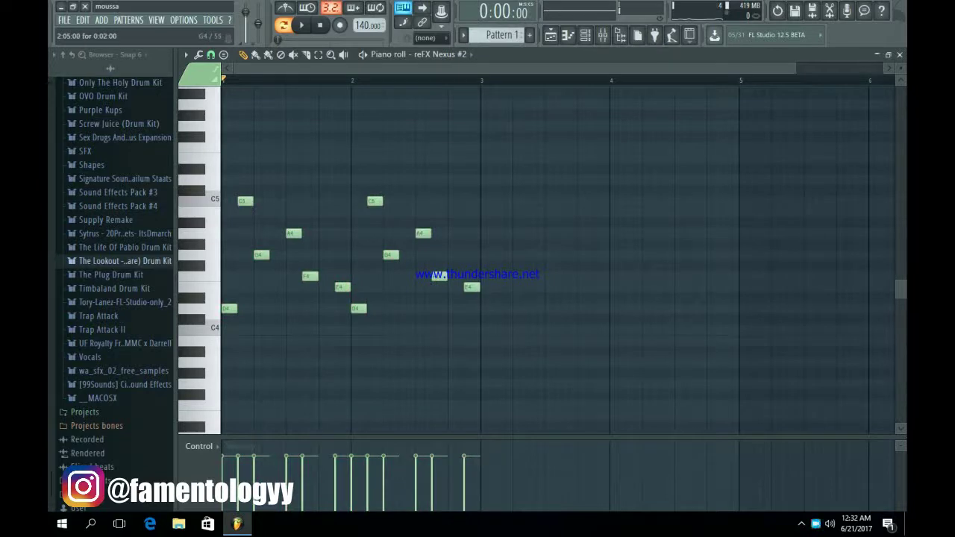
pyautogui.moveTo(390, 255); pyautogui.dragTo(407, 222)
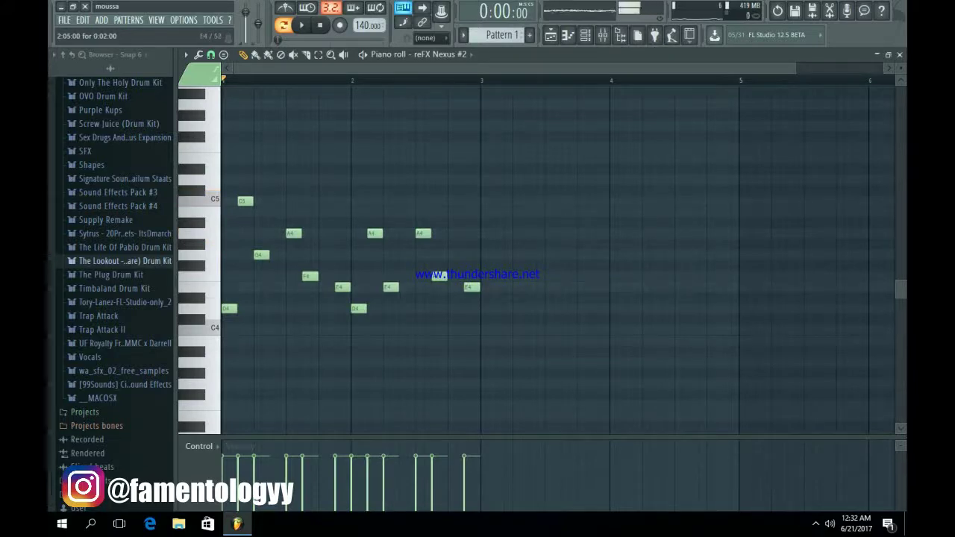
# - Change the last three notes of bar 2 to F4, D4 and E4 and play the melody back
pyautogui.press('space')
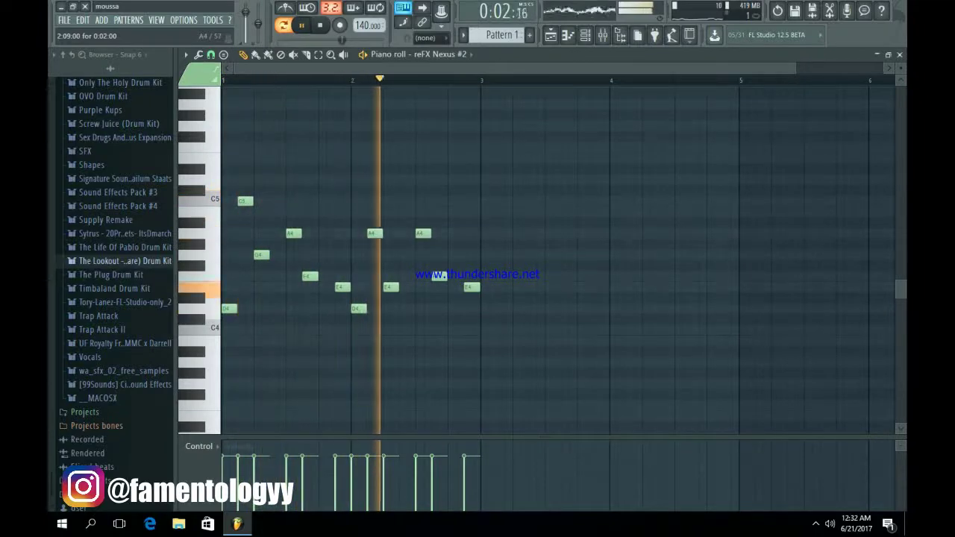
pyautogui.press('space')
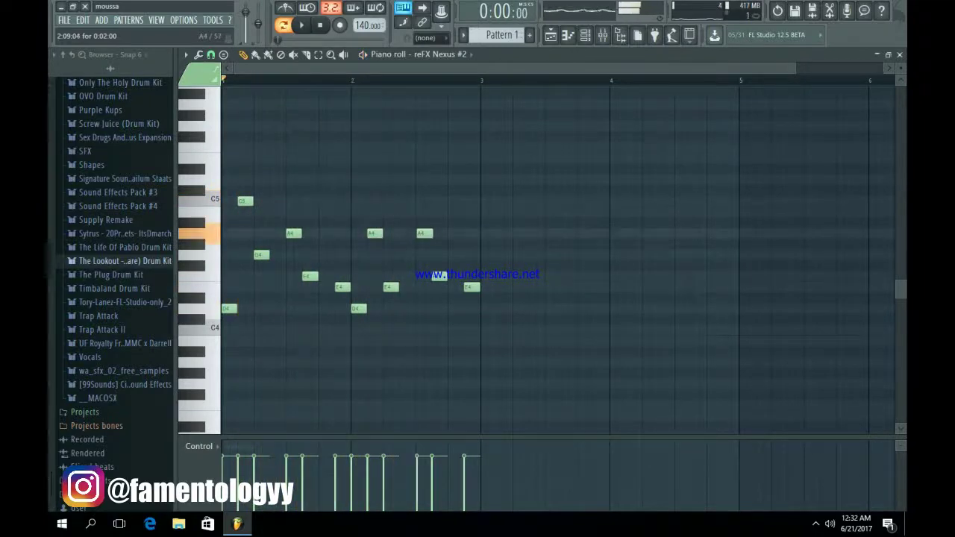
pyautogui.moveTo(424, 233); pyautogui.dragTo(424, 254)
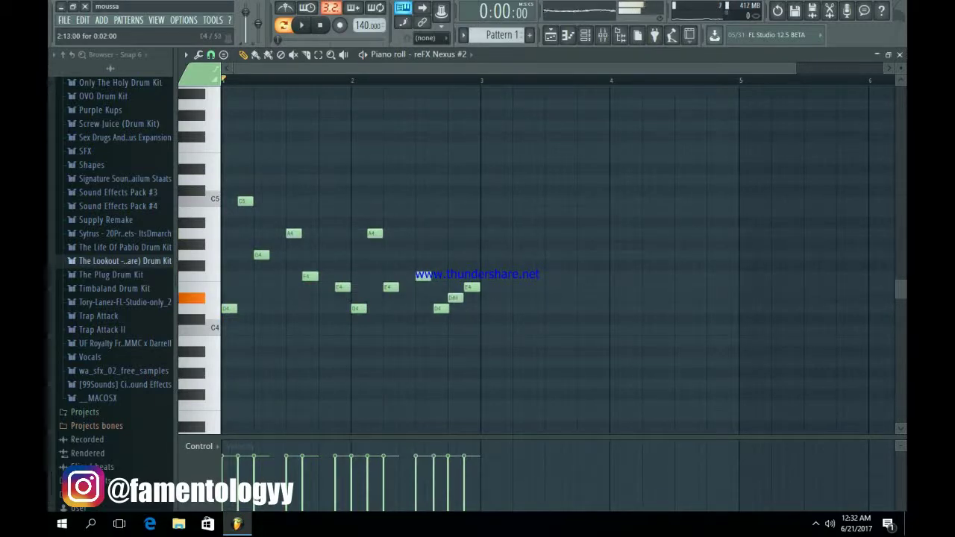
pyautogui.press('space')
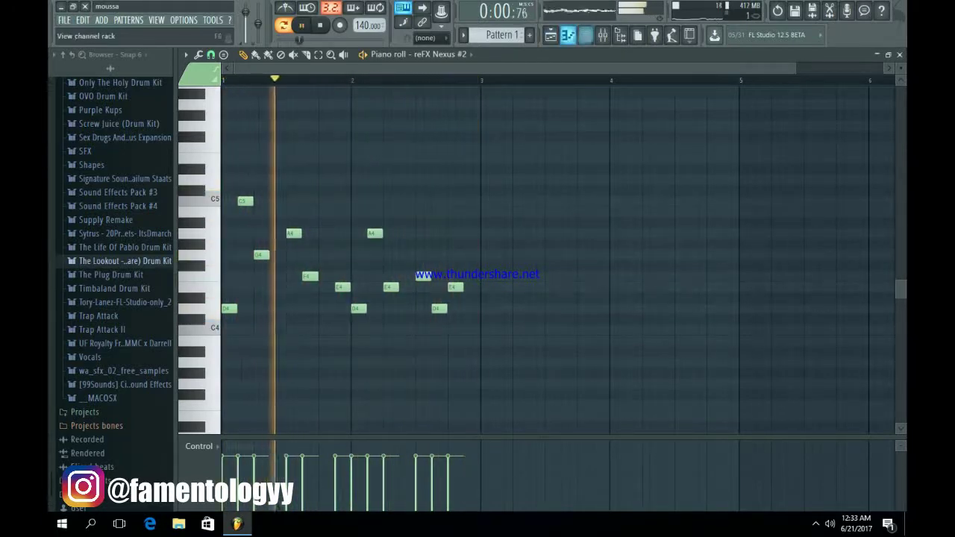
# - Route reFX Nexus #2 to mixer track 2 and load Fruity parametric EQ 2 in its first effect slot
pyautogui.click(585, 35)
pyautogui.click(285, 178)
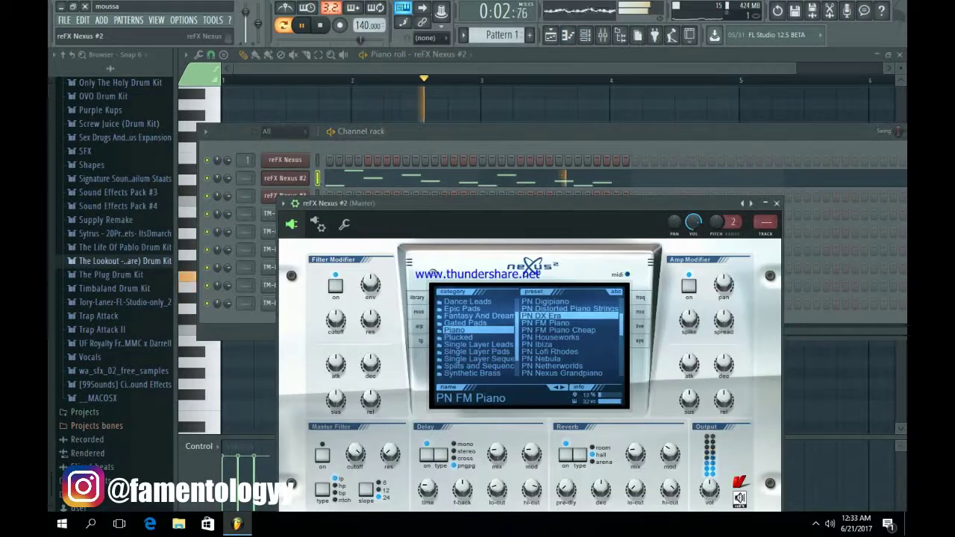
pyautogui.press('F9')
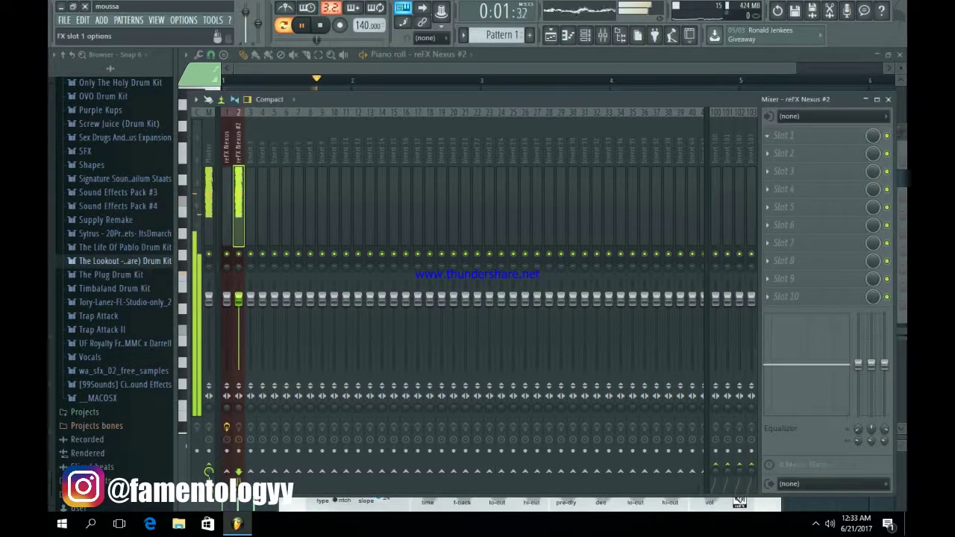
pyautogui.click(768, 136)
pyautogui.click(750, 395)
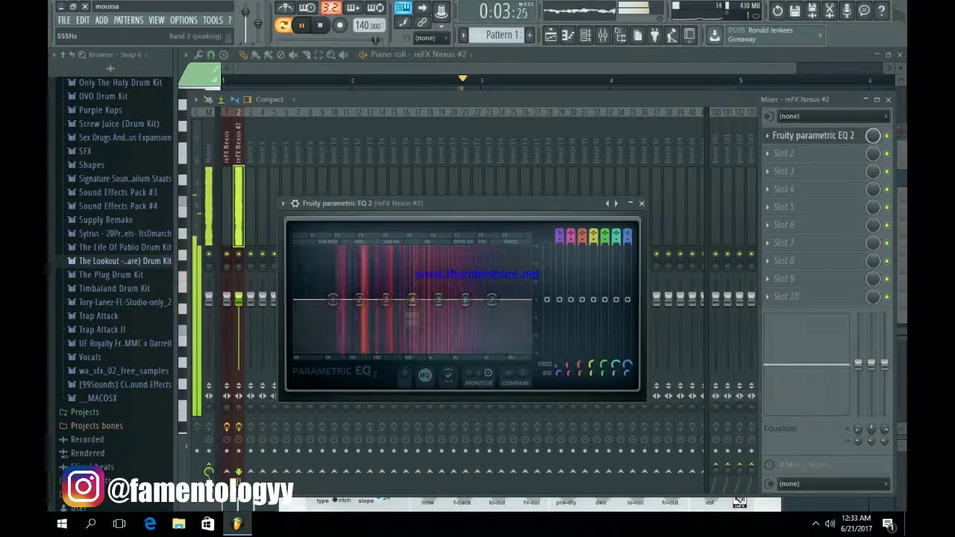
# - Cut the low frequencies steeply with EQ band 1 and roll off the highs with band 7
pyautogui.rightClick(333, 300)
pyautogui.moveTo(353, 342)
pyautogui.click(396, 344)
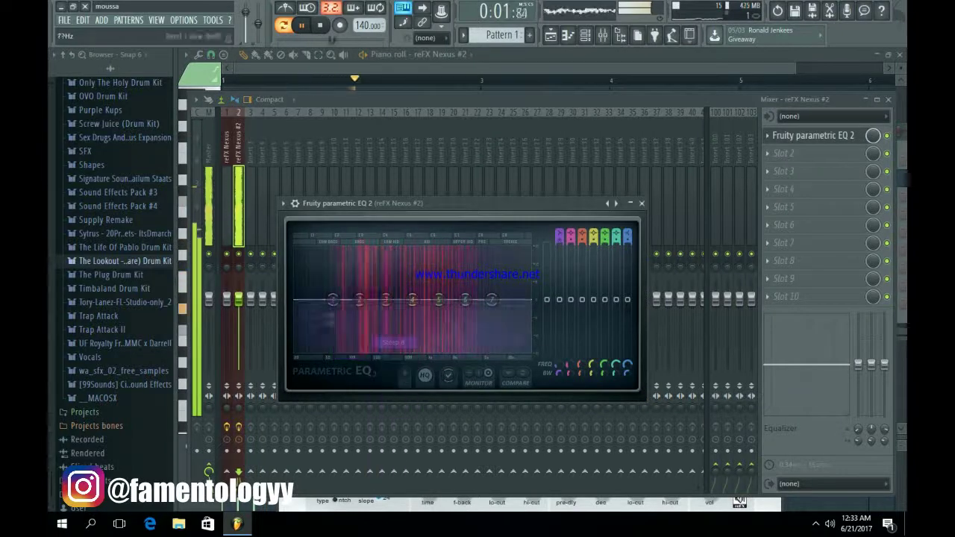
pyautogui.moveTo(333, 300); pyautogui.dragTo(364, 352)
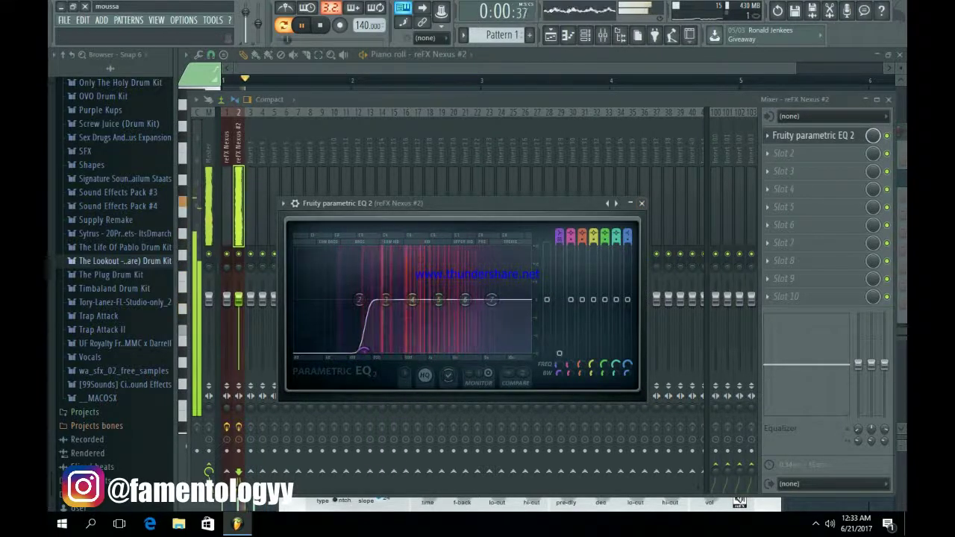
pyautogui.moveTo(492, 300); pyautogui.dragTo(517, 351)
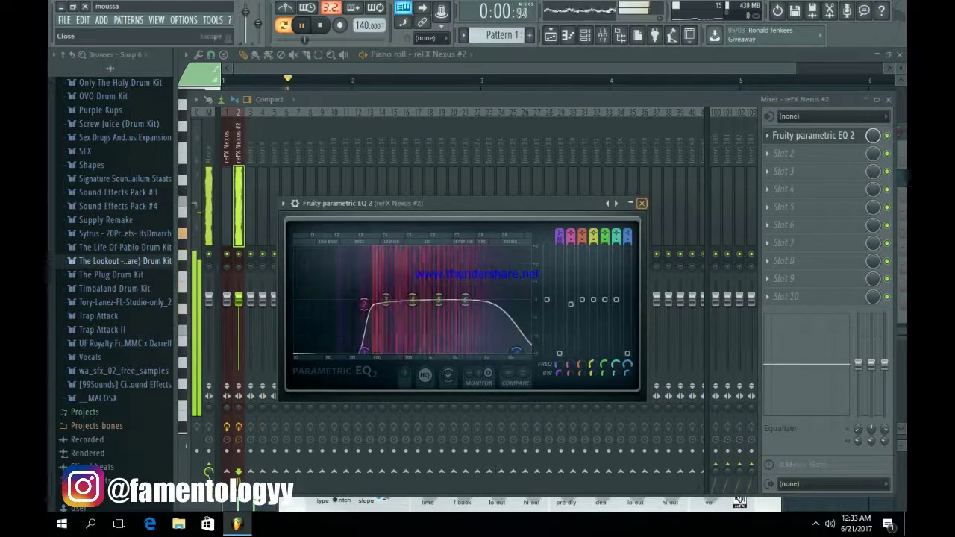
pyautogui.click(642, 203)
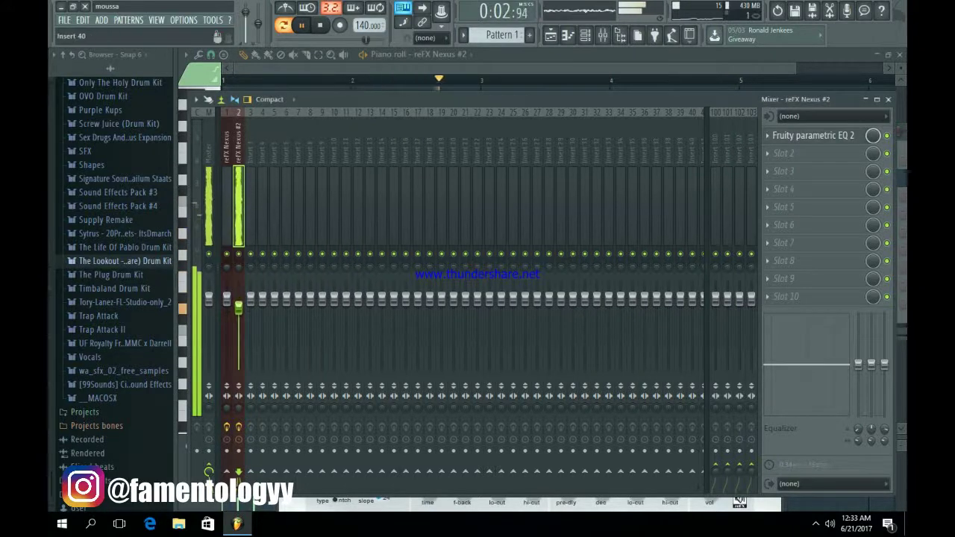
# - Load Gross Beat in the second effect slot, change its preset and apply the 1/2 Speed time effect
pyautogui.click(768, 153)
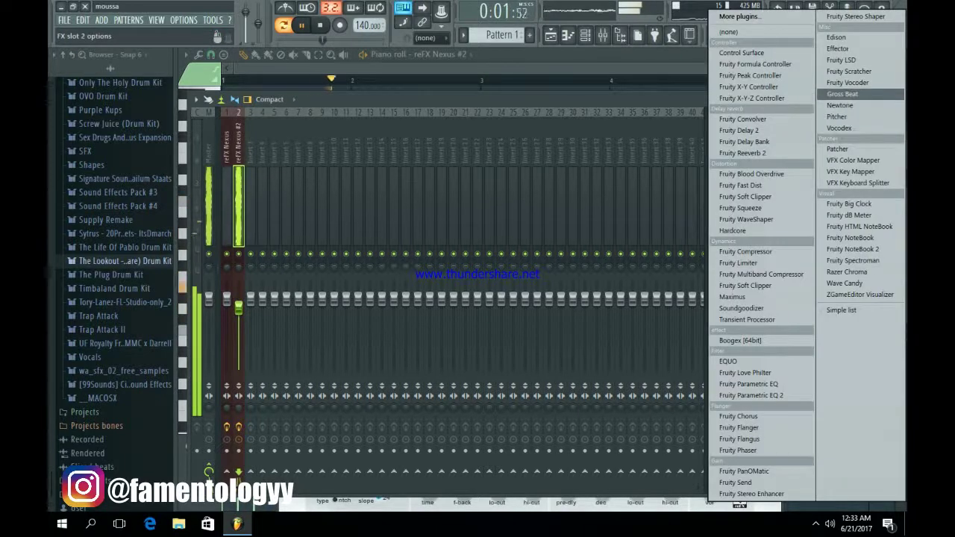
pyautogui.click(843, 94)
pyautogui.press('space')
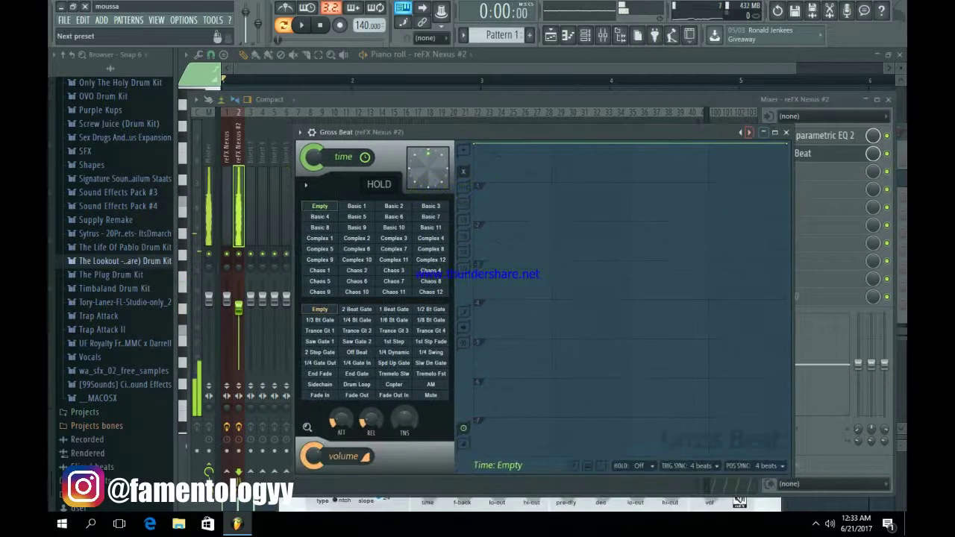
pyautogui.click(750, 132)
pyautogui.click(776, 159)
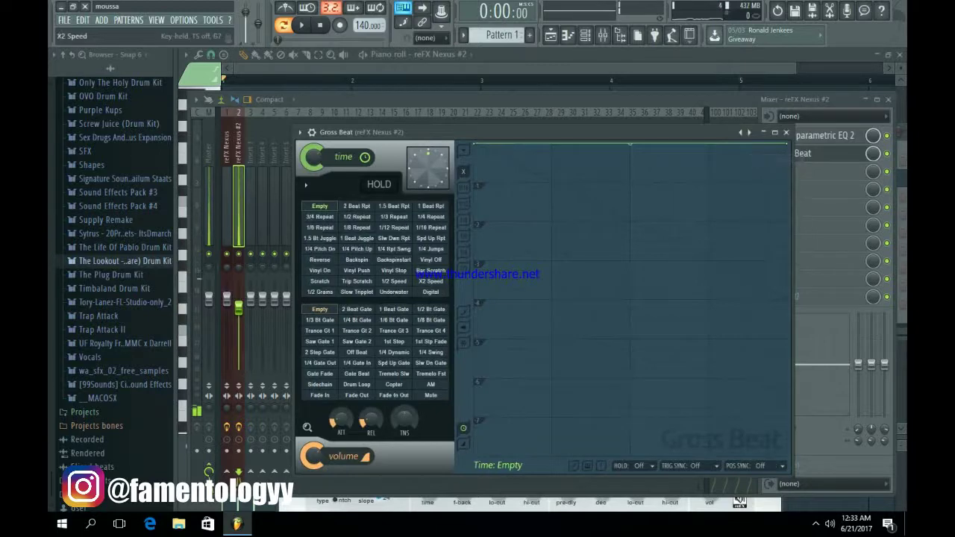
pyautogui.click(394, 282)
pyautogui.press('space')
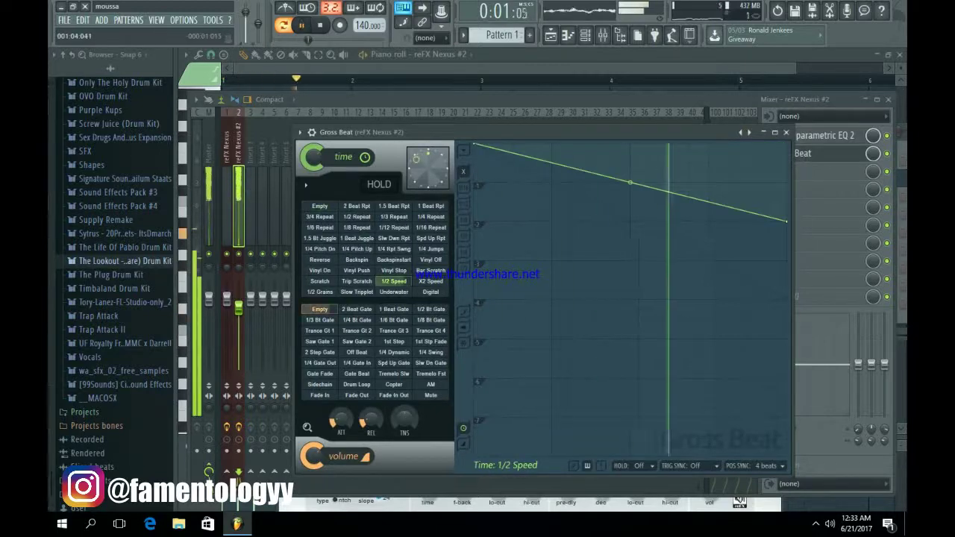
pyautogui.click(786, 133)
pyautogui.click(888, 99)
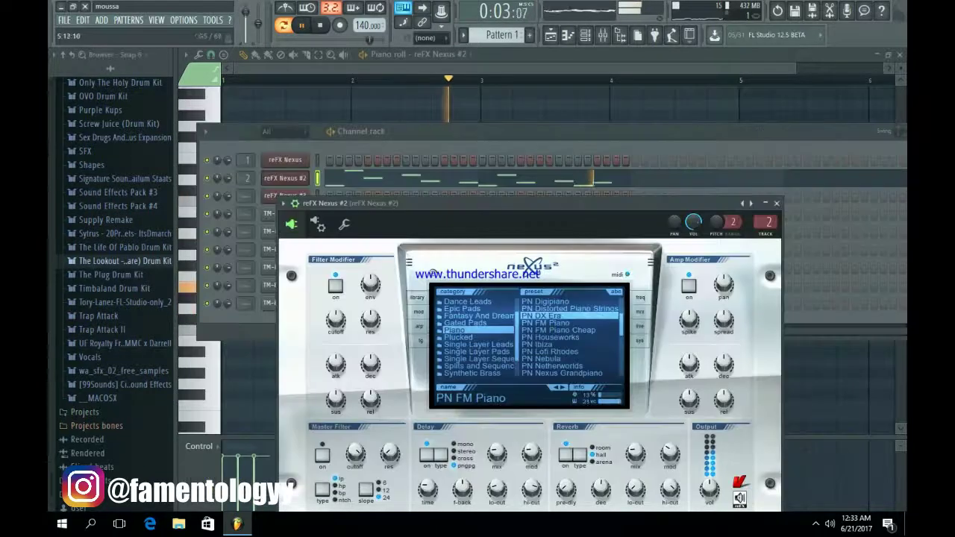
pyautogui.click(777, 203)
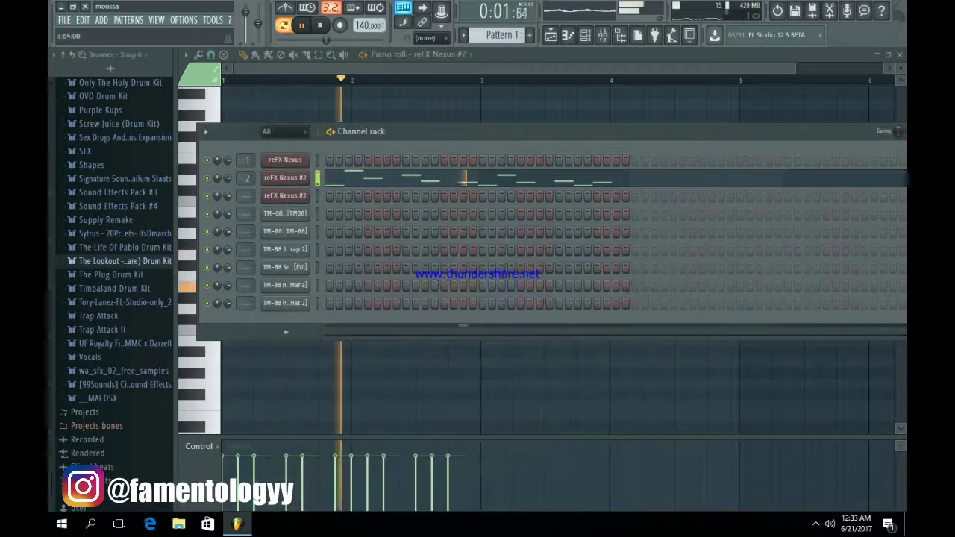
# - Transpose all notes of the reFX Nexus #2 melody up one octave
pyautogui.click(615, 178)
pyautogui.press('space')
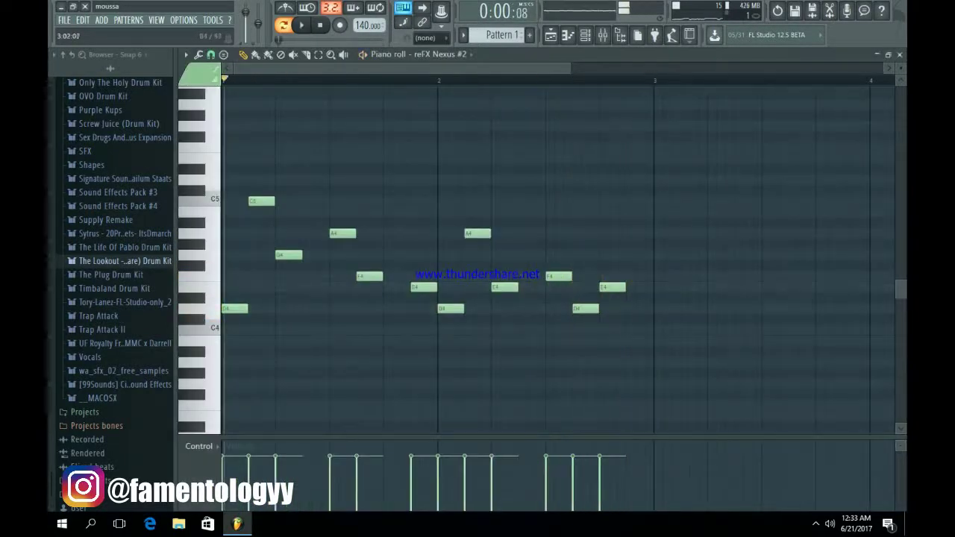
pyautogui.moveTo(648, 260); pyautogui.dragTo(223, 401)
pyautogui.hotkey('ctrl', 'Up')
pyautogui.press('space')
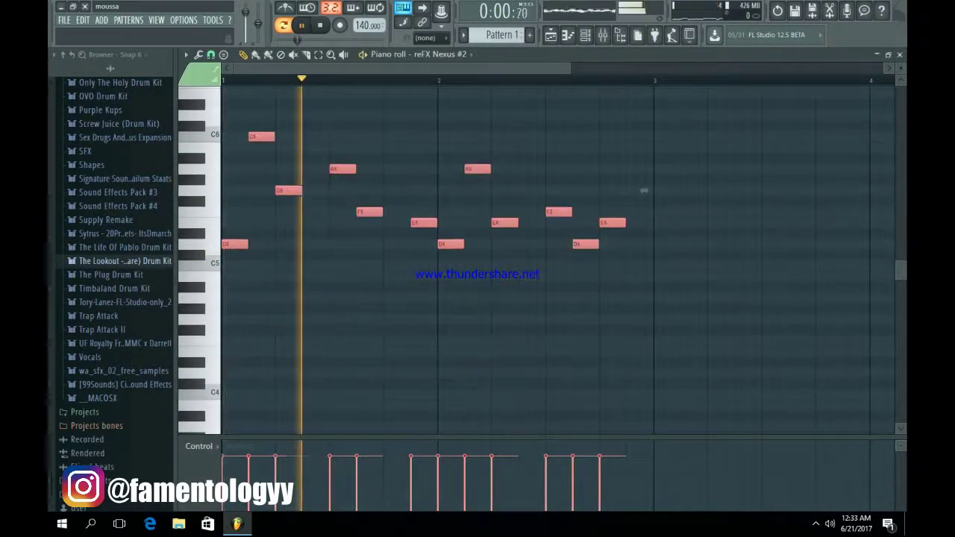
pyautogui.hotkey('ctrl', 'd')
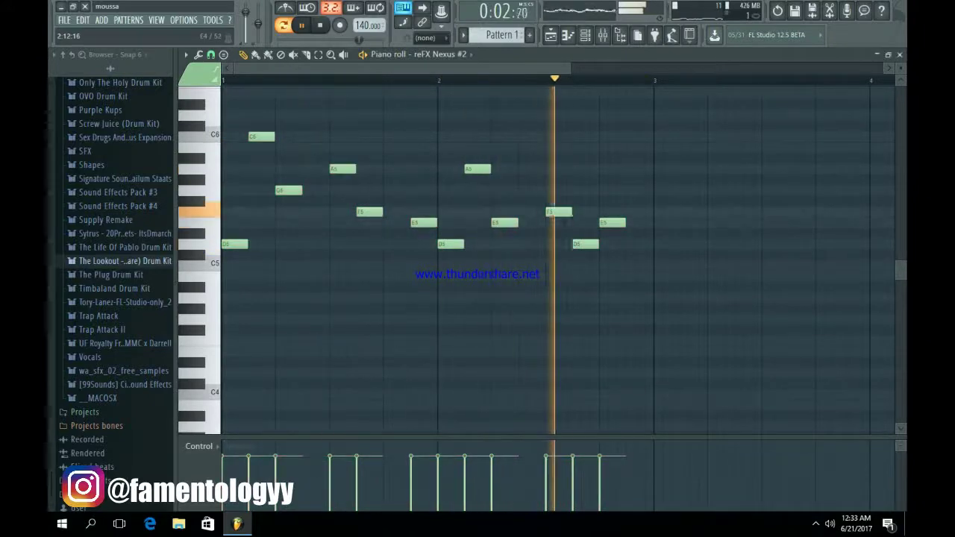
# - Place Pattern 1 at bar 1 of playlist Track 1 and repeat it for four consecutive clips
pyautogui.press('F5')
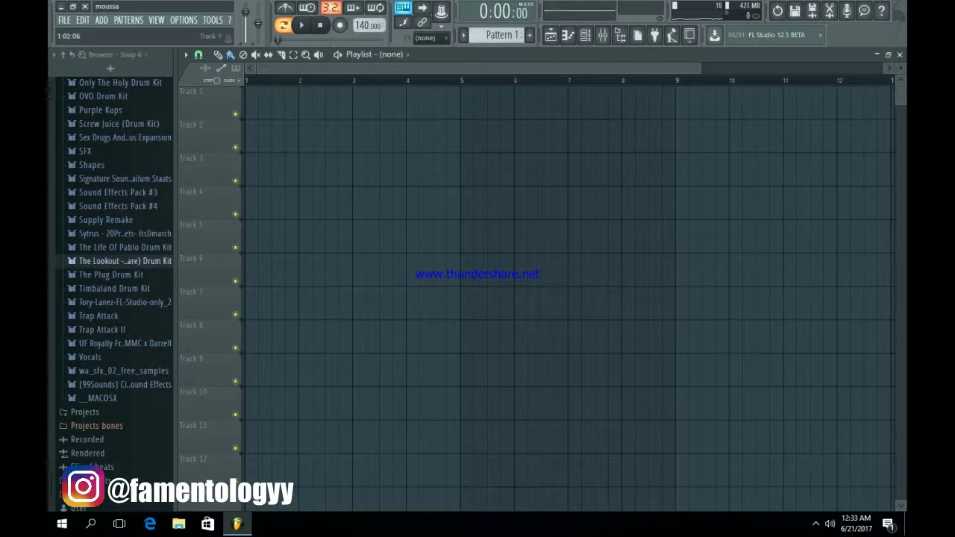
pyautogui.click(260, 103)
pyautogui.hotkey('ctrl', 'b')
pyautogui.hotkey('ctrl', 'b')
pyautogui.hotkey('ctrl', 'b')
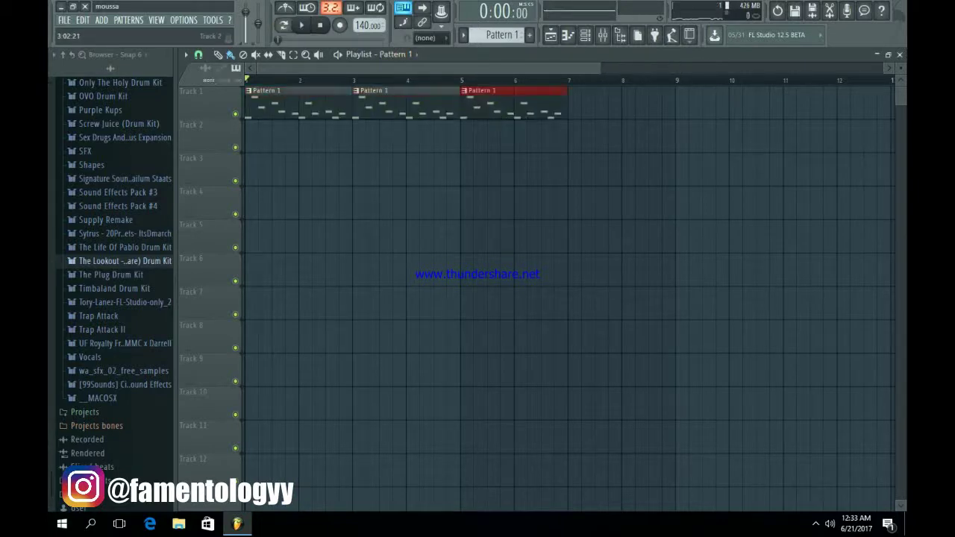
# - Open the piano roll of the reFX Nexus #3 channel
pyautogui.press('F6')
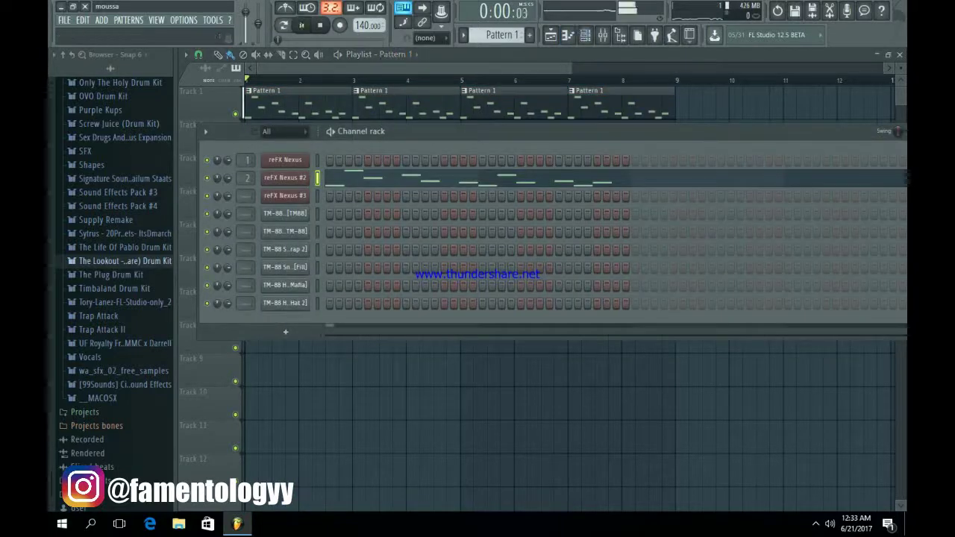
pyautogui.press('space')
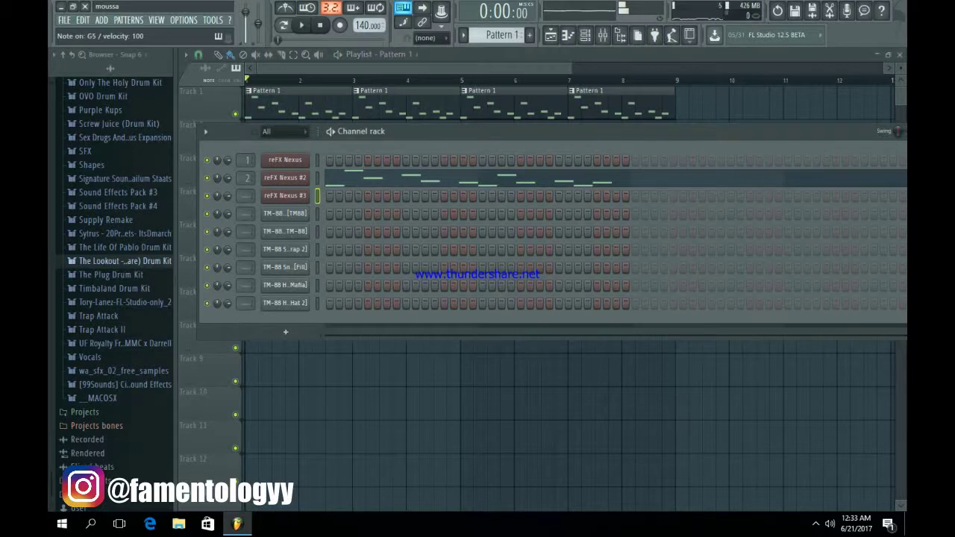
pyautogui.rightClick(286, 196)
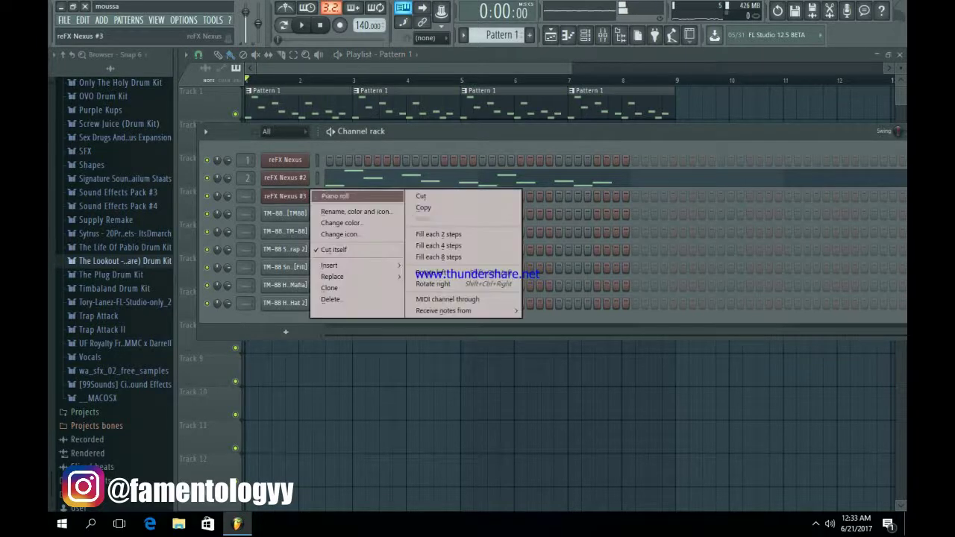
pyautogui.click(332, 196)
# - Draw half-bar notes D5, F5, D5 and C5 across bars 1 and 2 for reFX Nexus #3
pyautogui.moveTo(229, 254); pyautogui.dragTo(331, 244)
pyautogui.press('space')
pyautogui.press('space')
pyautogui.press('space')
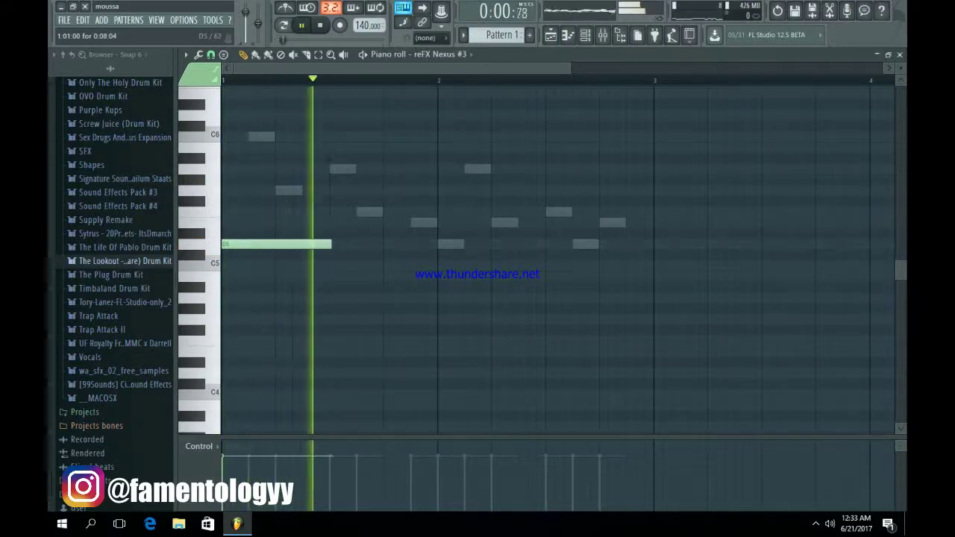
pyautogui.click(334, 212)
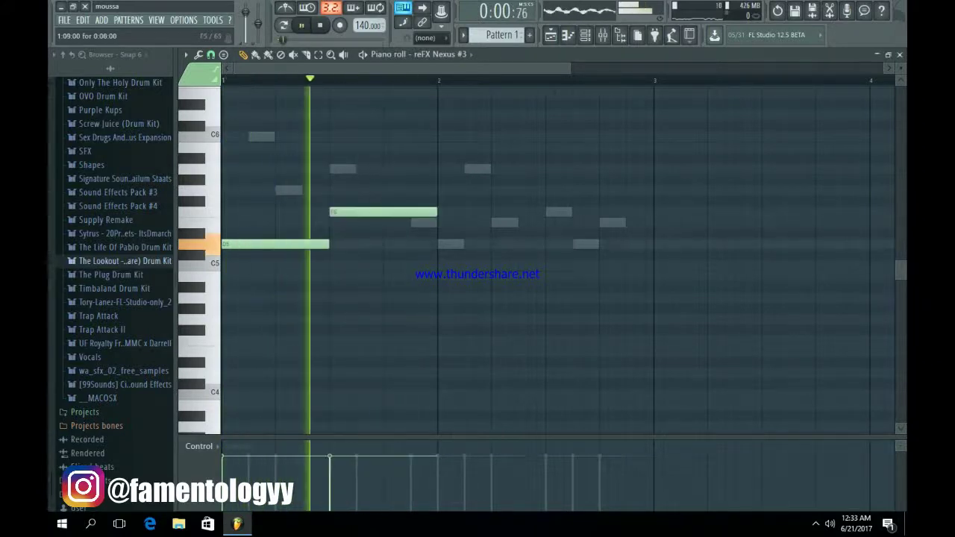
pyautogui.press('space')
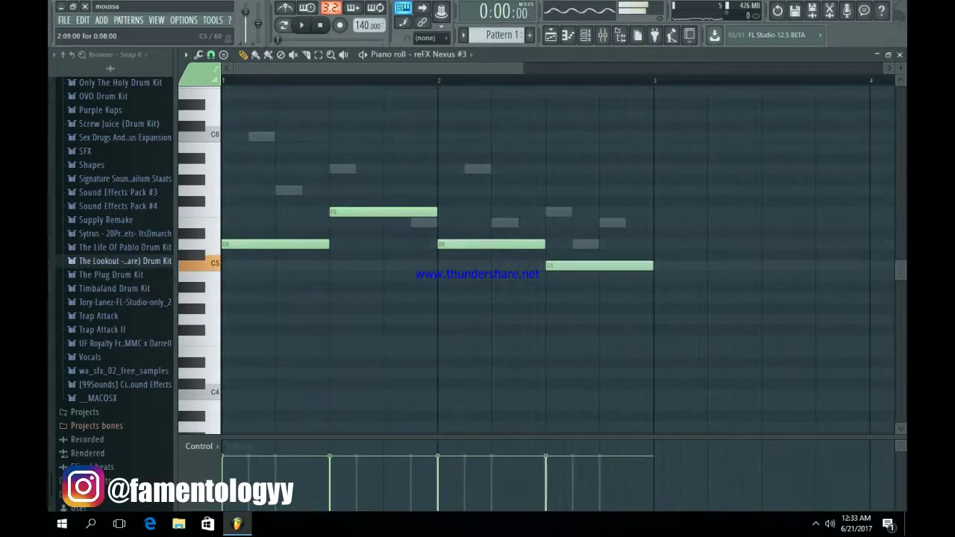
# - Play Pattern 1 and copy its reFX Nexus #3 notes into Pattern 2
pyautogui.press('space')
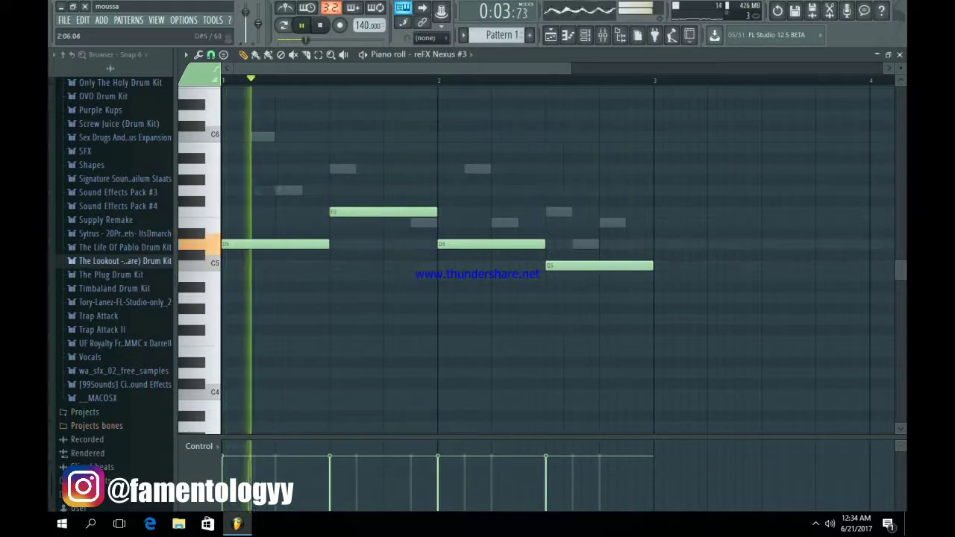
pyautogui.press('F6')
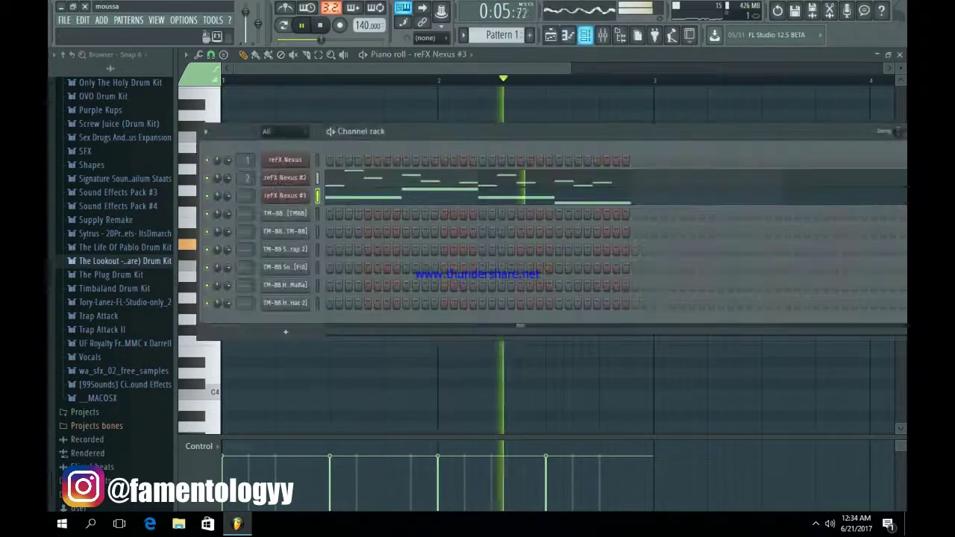
pyautogui.press('space')
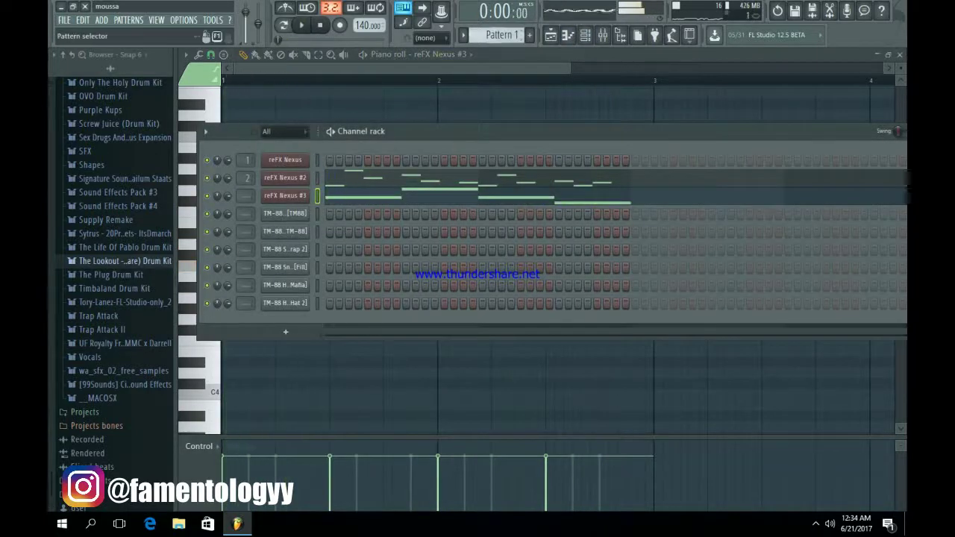
pyautogui.scroll(-1, 503, 35)
pyautogui.hotkey('ctrl', 'v')
pyautogui.press('F5')
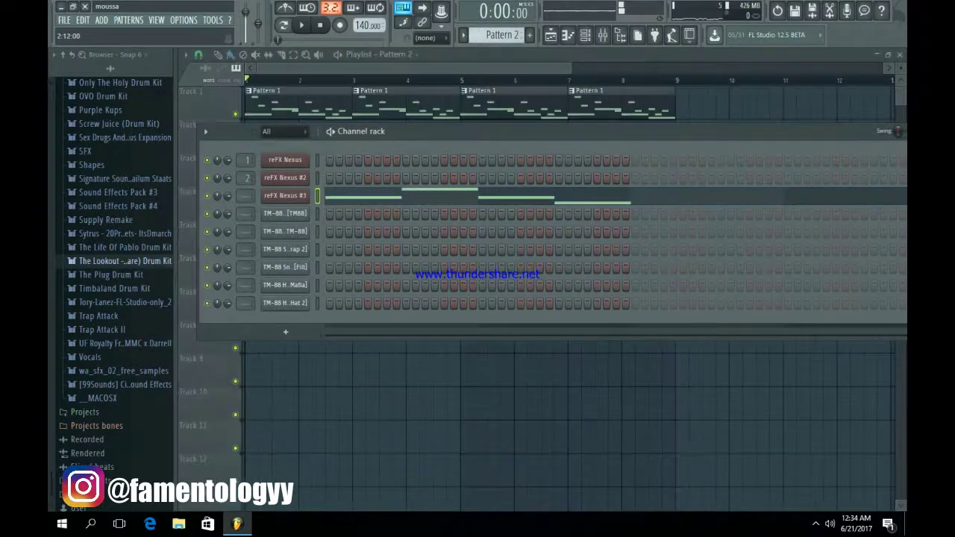
# - Try all reFX Nexus #3 notes of Pattern 2 one octave higher and move them back down
pyautogui.press('F7')
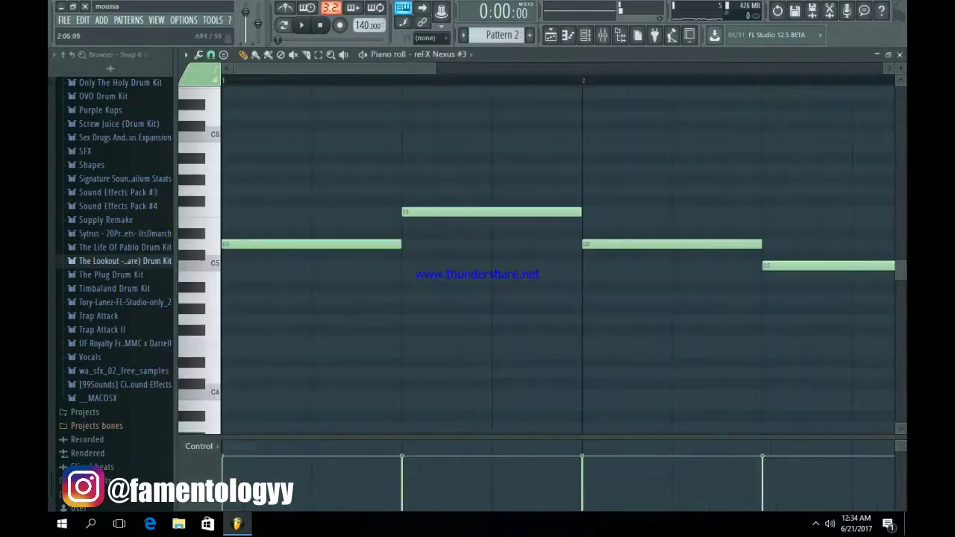
pyautogui.scroll(-5, 542, 239)
pyautogui.moveTo(623, 324); pyautogui.dragTo(223, 126)
pyautogui.press('space')
pyautogui.hotkey('ctrl', 'Up')
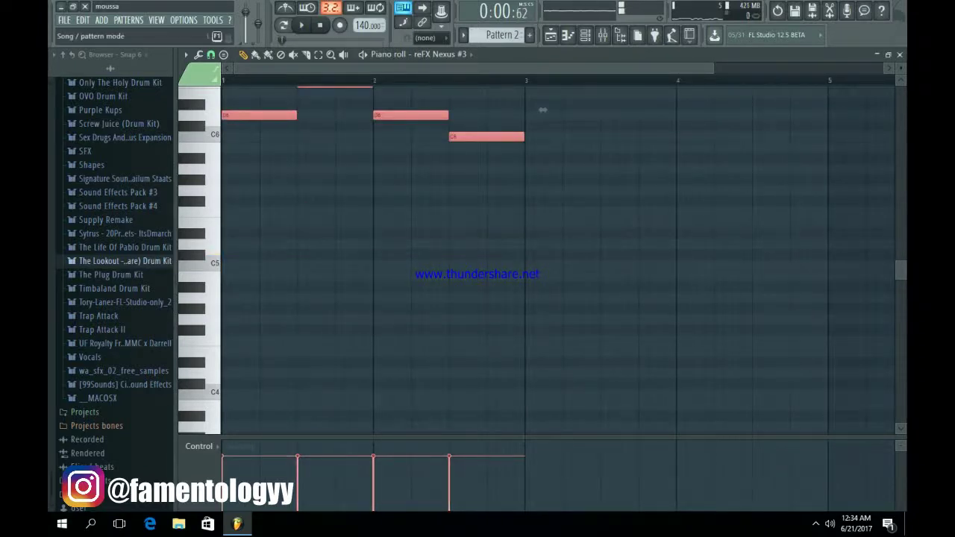
pyautogui.press('space')
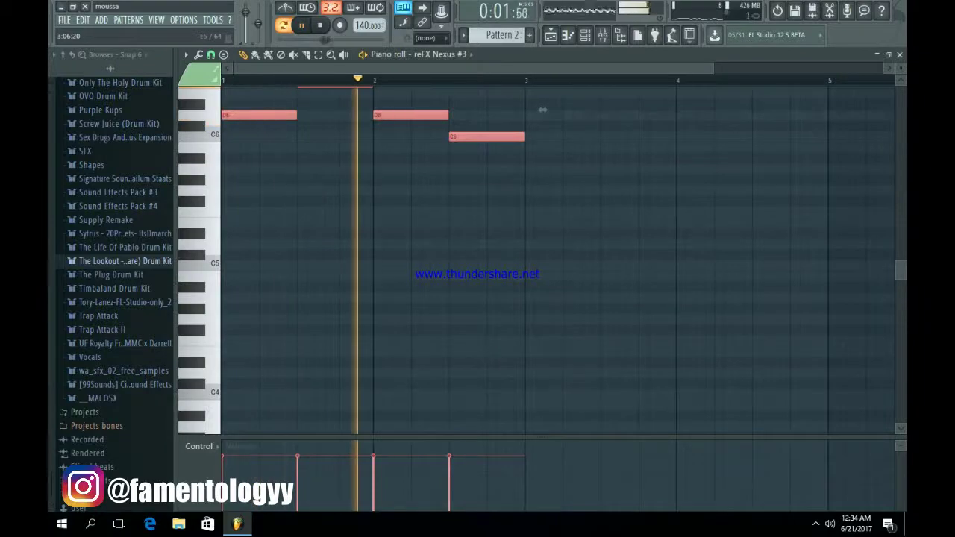
pyautogui.hotkey('ctrl', 'Down')
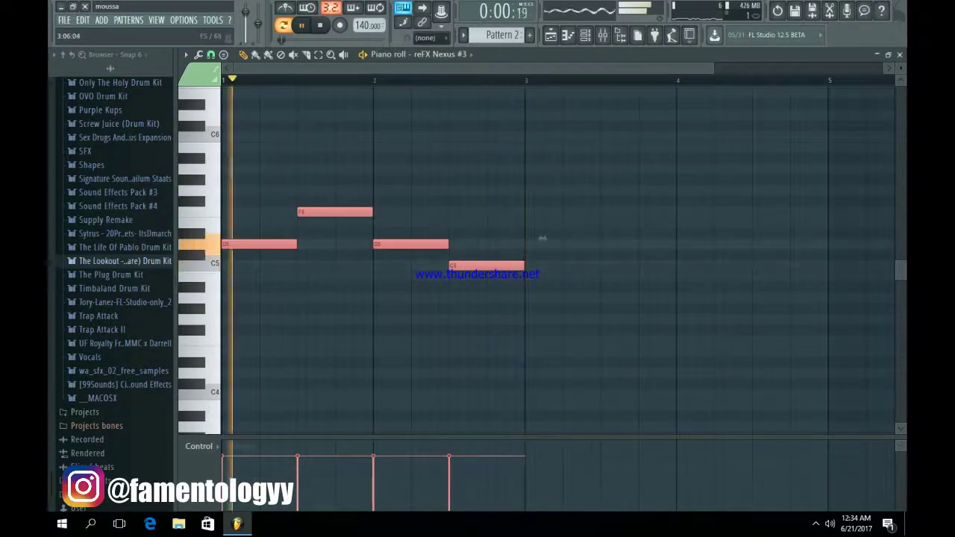
# - Delete the reFX Nexus #3 notes from Pattern 1
pyautogui.press('F6')
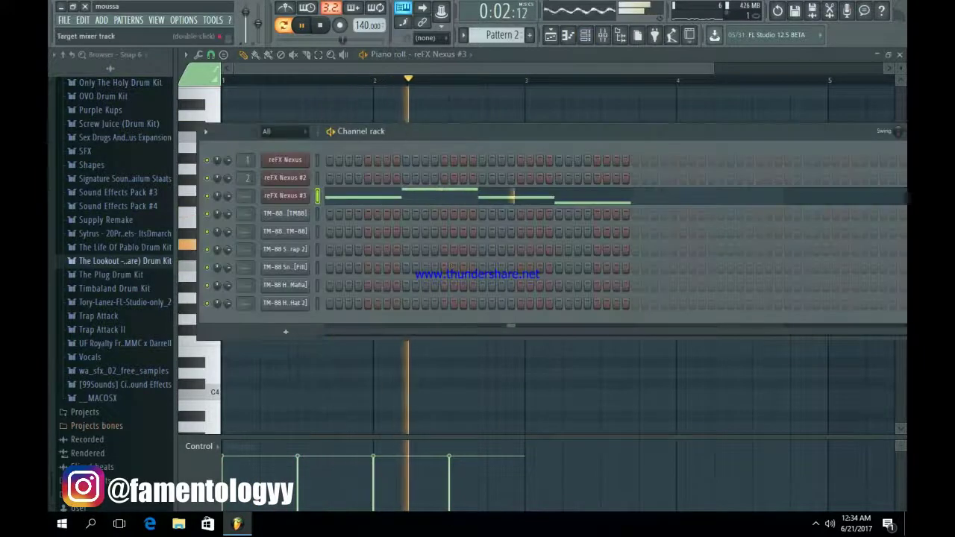
pyautogui.press('KP_Subtract')
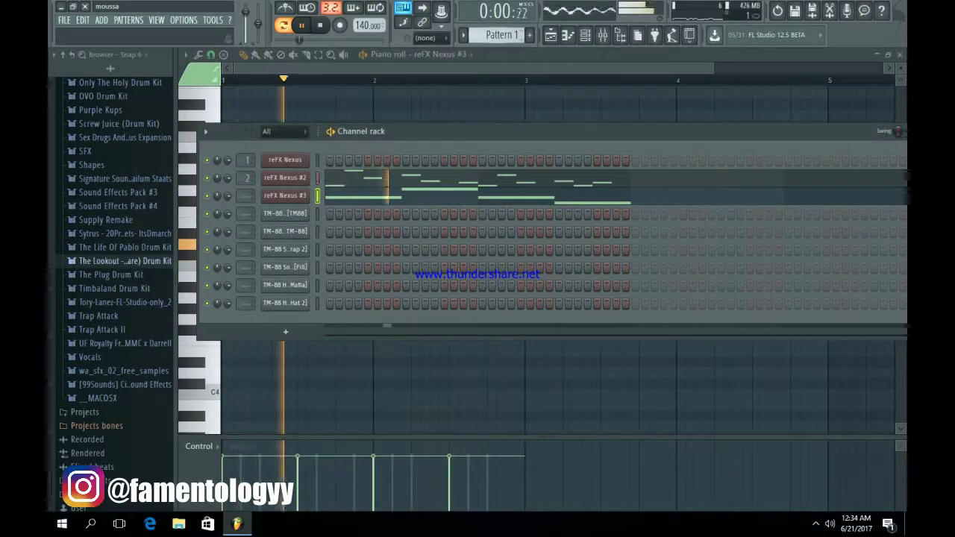
pyautogui.press('Delete')
pyautogui.press('space')
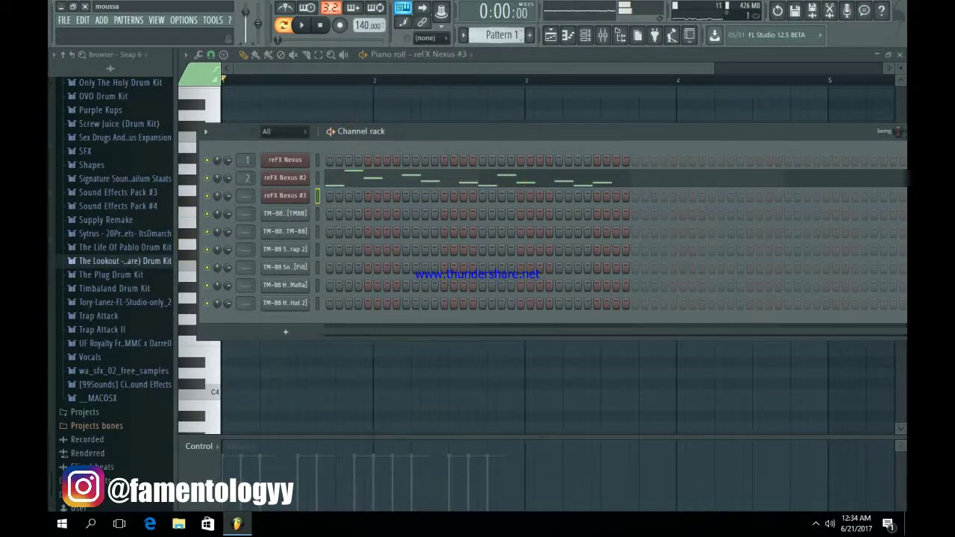
# - In bar 2 of Pattern 2, add a half-bar C5, shorten the D5 to beat 2, and add a one-beat E5 on beat 3
pyautogui.press('KP_Add')
pyautogui.press('F6')
pyautogui.press('space')
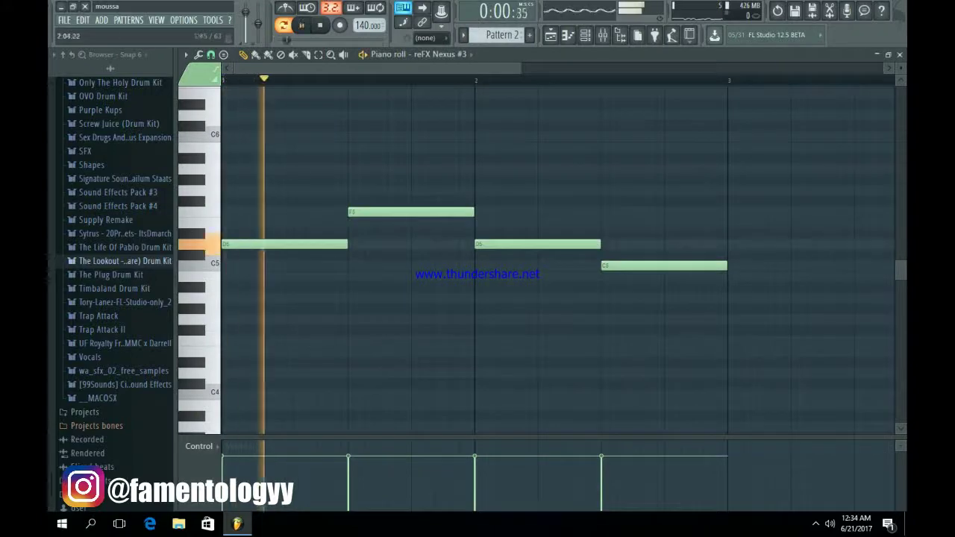
pyautogui.click(528, 265)
pyautogui.press('space')
pyautogui.moveTo(527, 244); pyautogui.dragTo(551, 244)
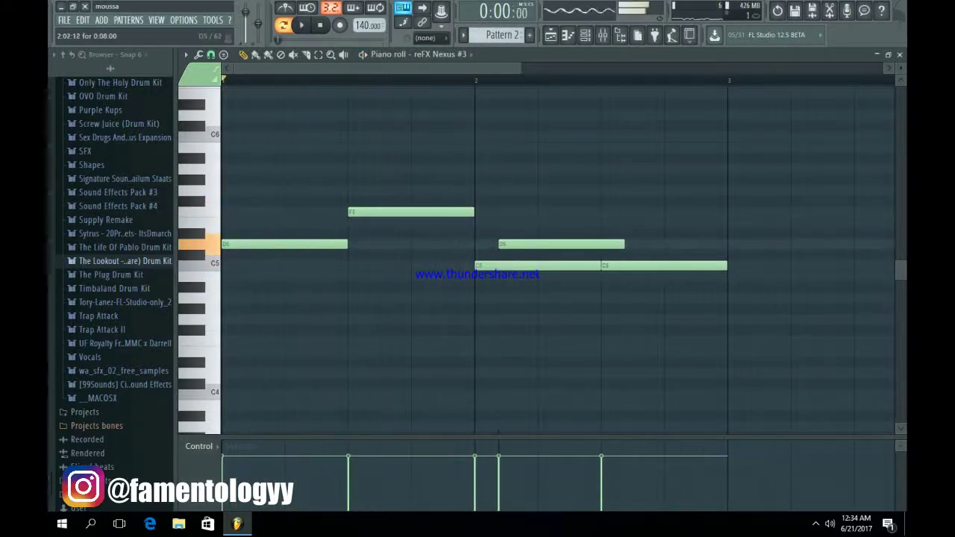
pyautogui.press('space')
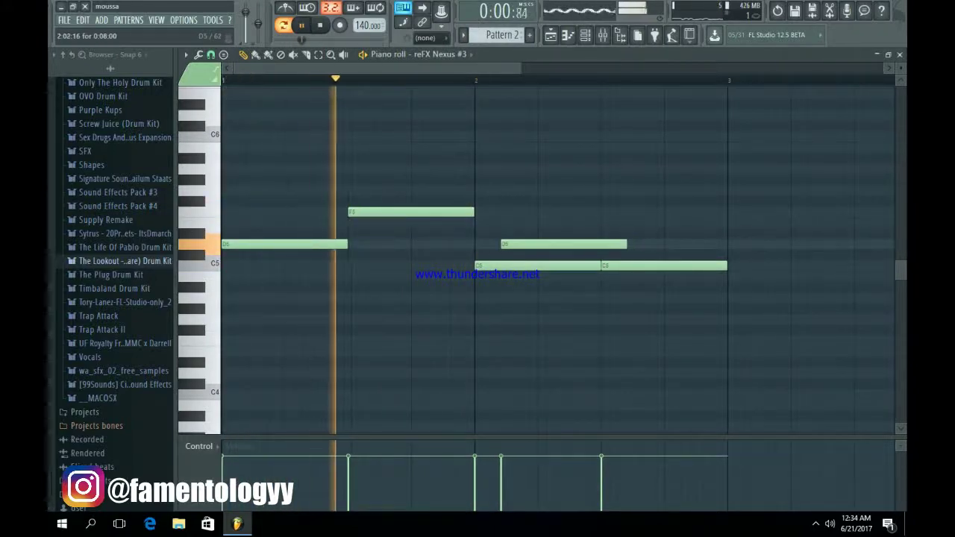
pyautogui.moveTo(551, 244); pyautogui.dragTo(591, 244)
pyautogui.moveTo(662, 244); pyautogui.dragTo(603, 223)
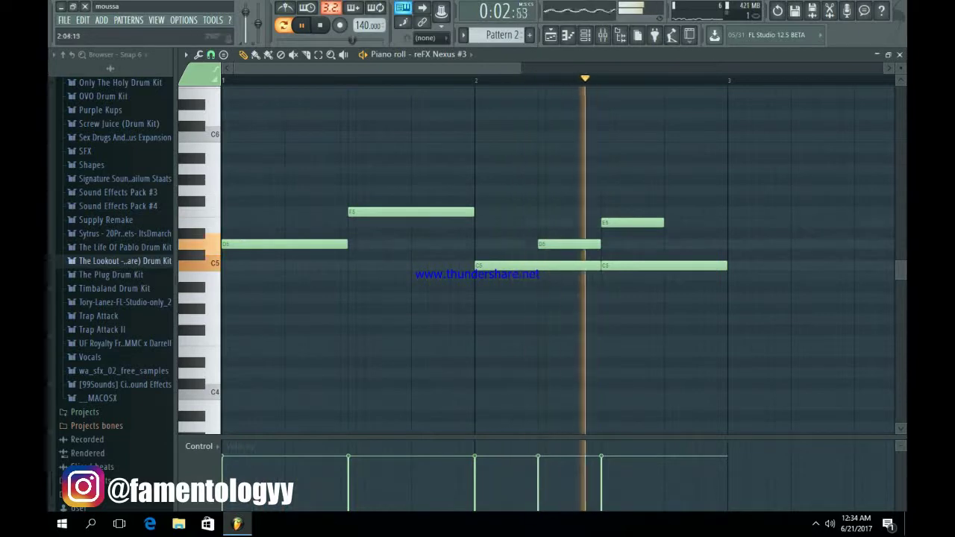
# - Switch to Pattern 3 and open the piano roll of the reFX Nexus channel
pyautogui.click(585, 35)
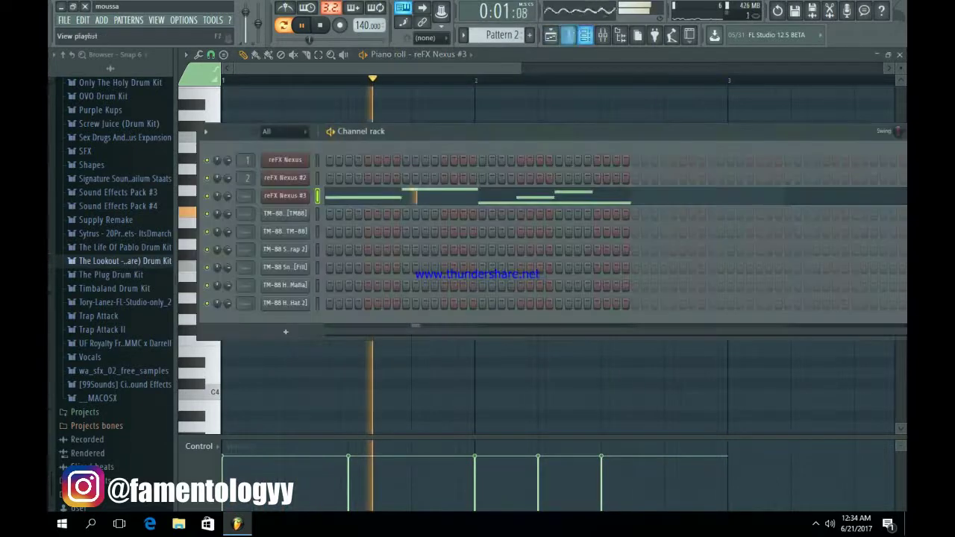
pyautogui.scroll(1, 503, 35)
pyautogui.scroll(-2, 503, 35)
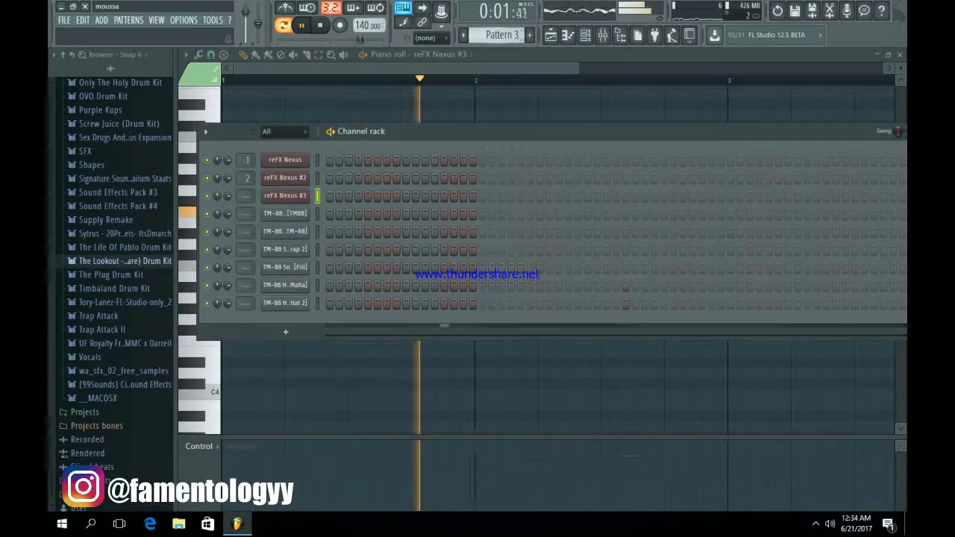
pyautogui.press('space')
pyautogui.rightClick(287, 161)
pyautogui.click(336, 160)
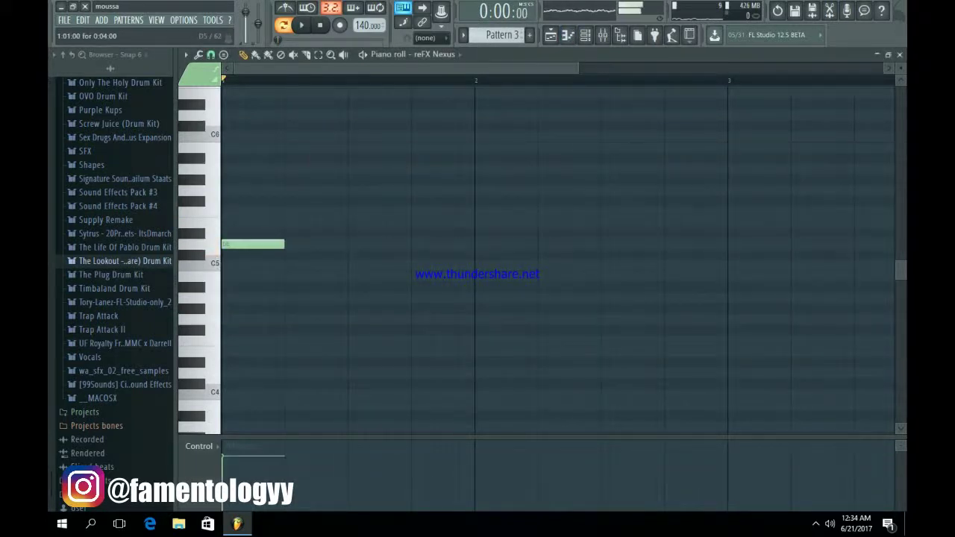
# - Draw one-beat notes D5, F5 and A5 on the first three beats of bar 1 and play them
pyautogui.click(287, 222)
pyautogui.moveTo(288, 222); pyautogui.dragTo(287, 212)
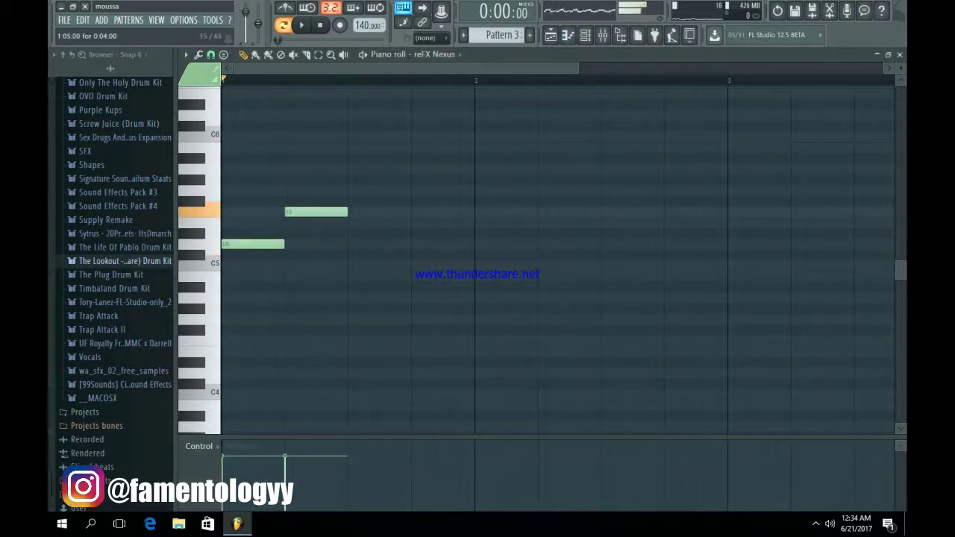
pyautogui.click(351, 169)
pyautogui.press('space')
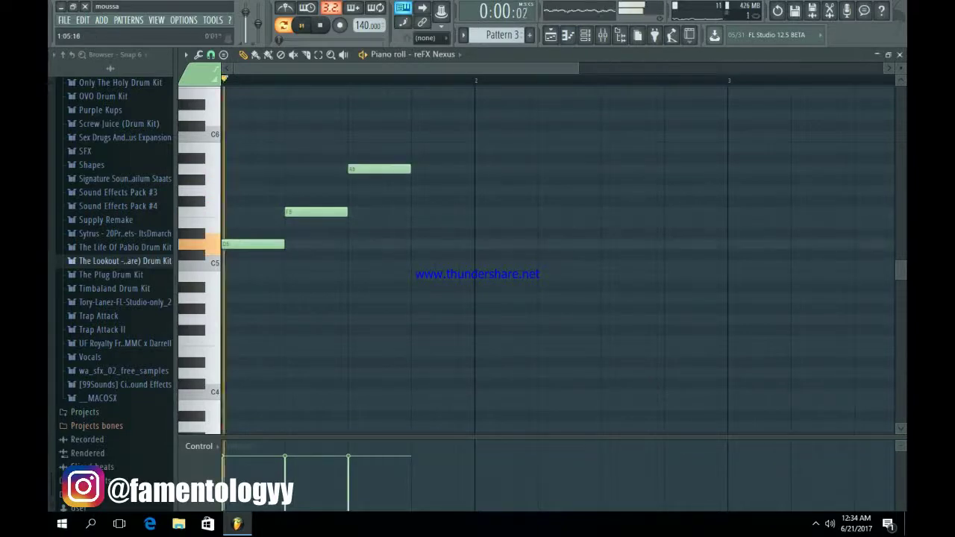
pyautogui.press('space')
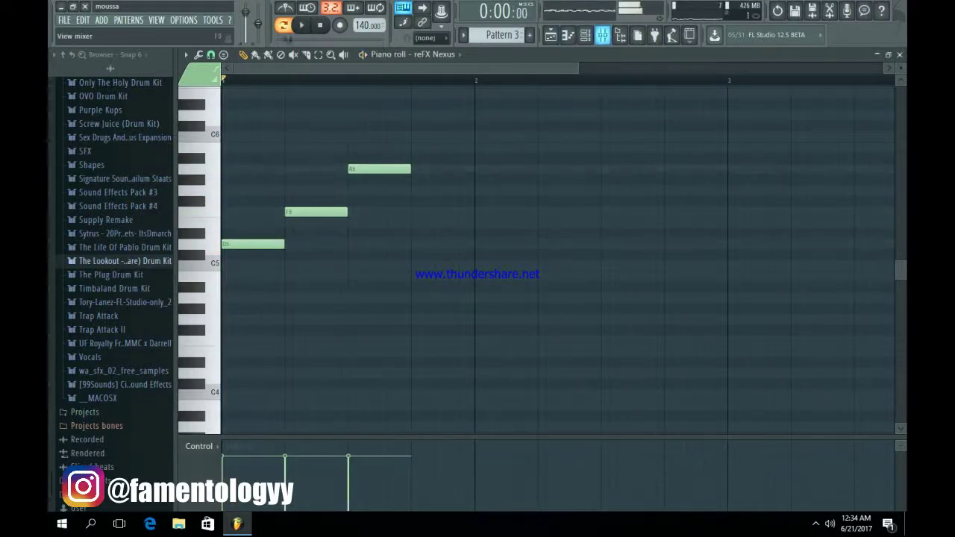
# - Play Pattern 3 to check the sound of the reFX Nexus notes
pyautogui.press('F9')
pyautogui.press('F9')
pyautogui.press('F6')
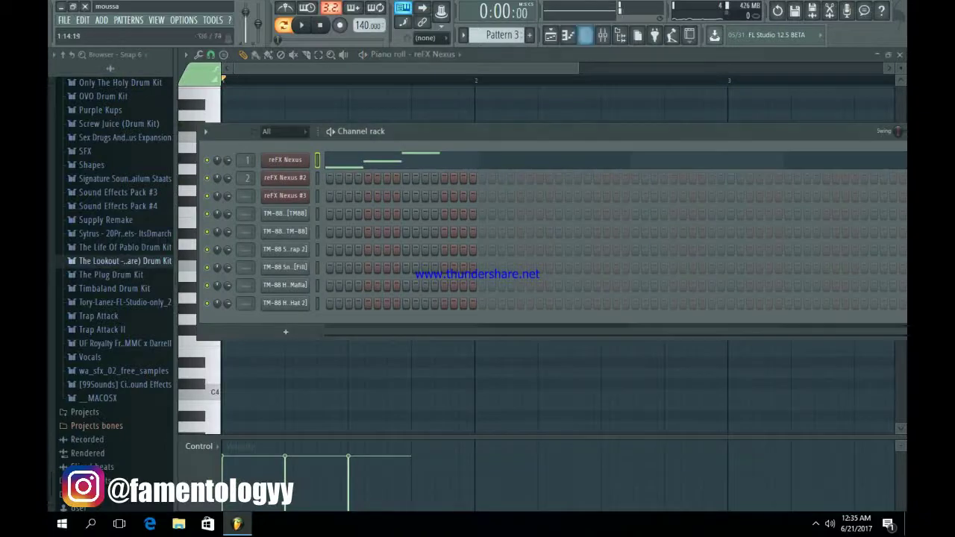
pyautogui.press('space')
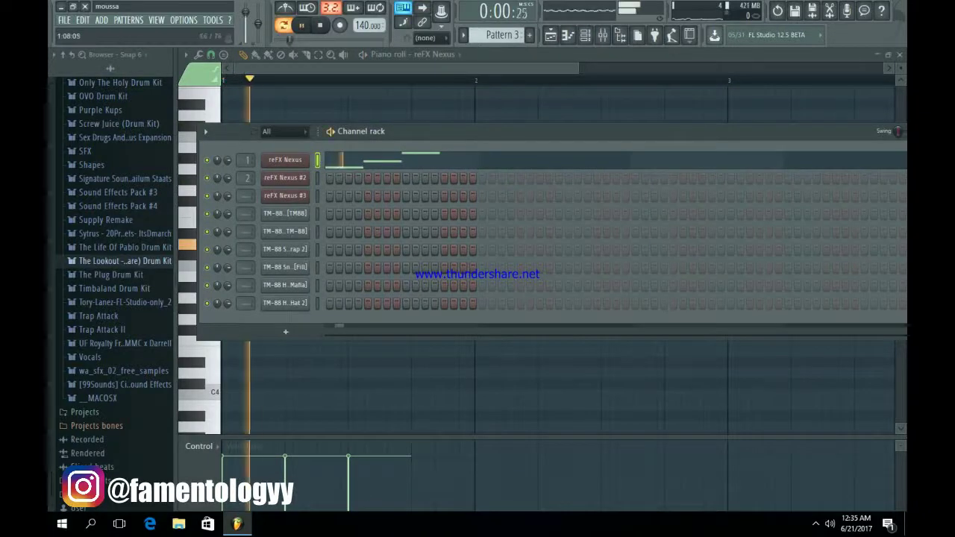
pyautogui.press('space')
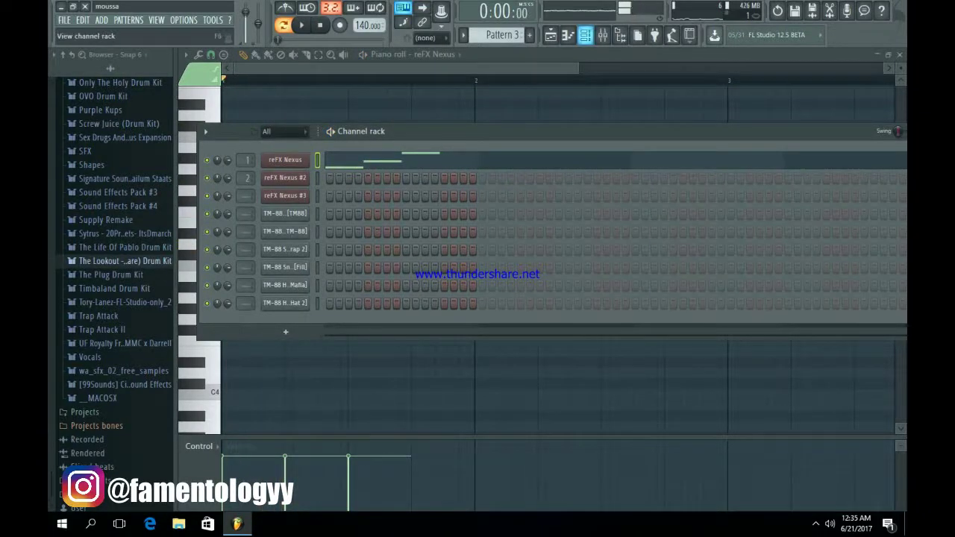
# - Remove Gross Beat from slot 1 of the reFX Nexus mixer track and return to the piano roll
pyautogui.press('F9')
pyautogui.press('space')
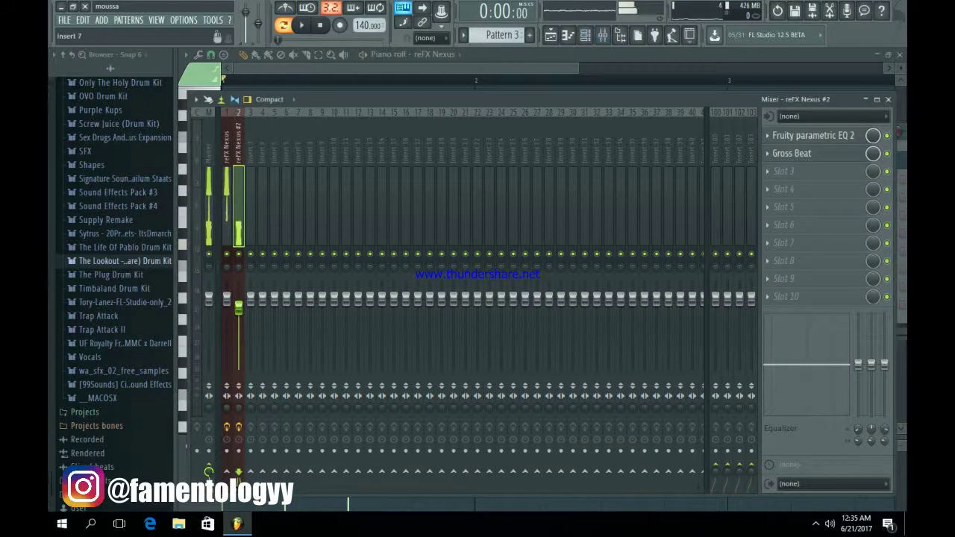
pyautogui.click(227, 205)
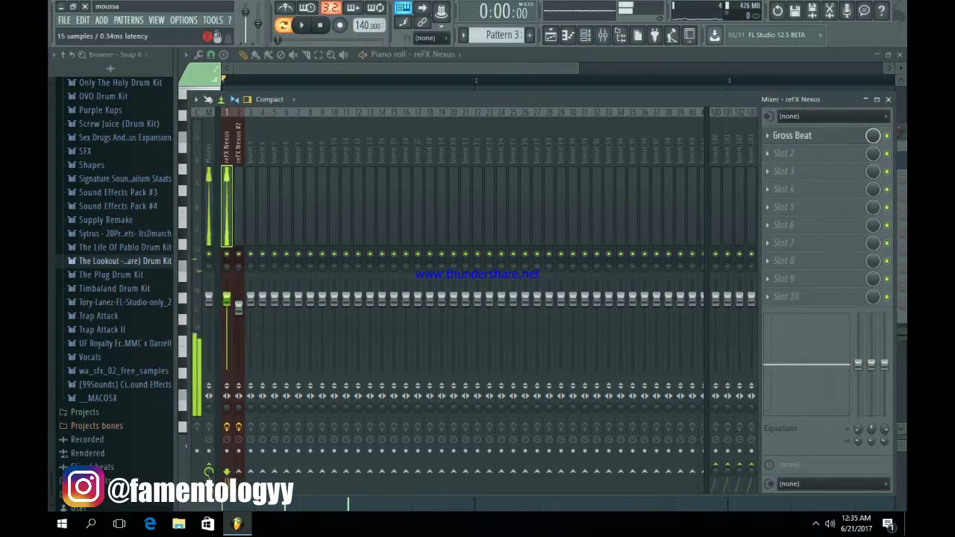
pyautogui.click(793, 136)
pyautogui.click(768, 136)
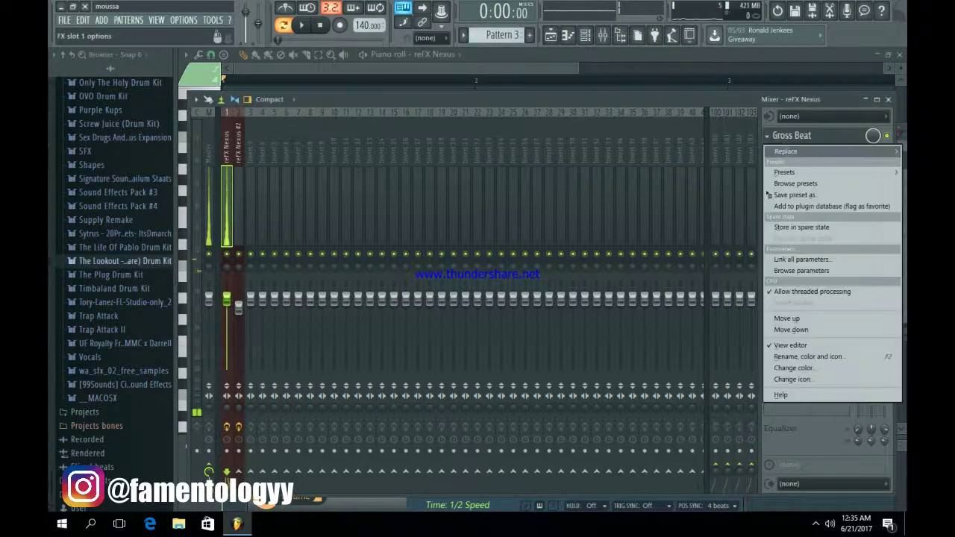
pyautogui.click(786, 151)
pyautogui.click(729, 32)
pyautogui.press('space')
pyautogui.click(585, 35)
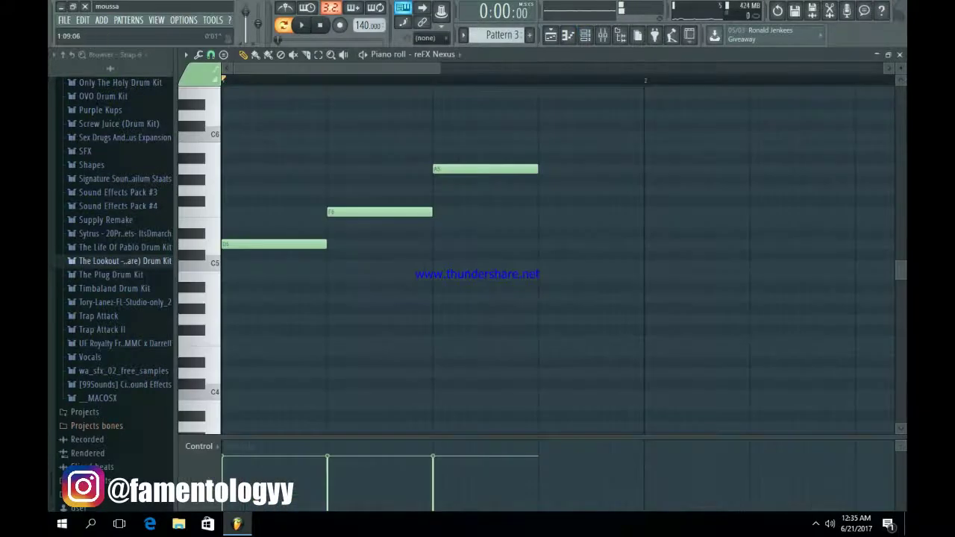
# - Draw one-beat notes D5, F5 and G5 on the first three beats of bar 2 and play the pattern
pyautogui.moveTo(439, 68); pyautogui.dragTo(884, 67)
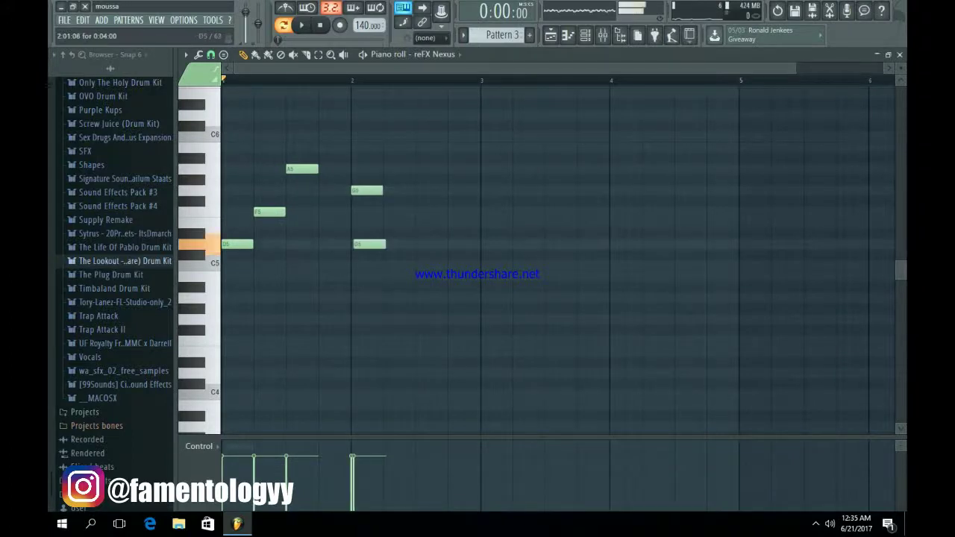
pyautogui.moveTo(387, 222); pyautogui.dragTo(387, 213)
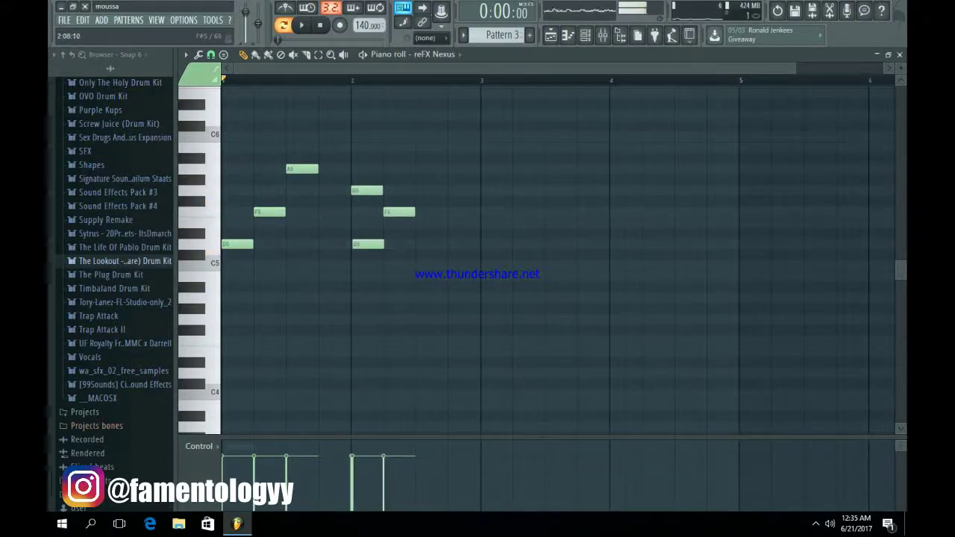
pyautogui.press('space')
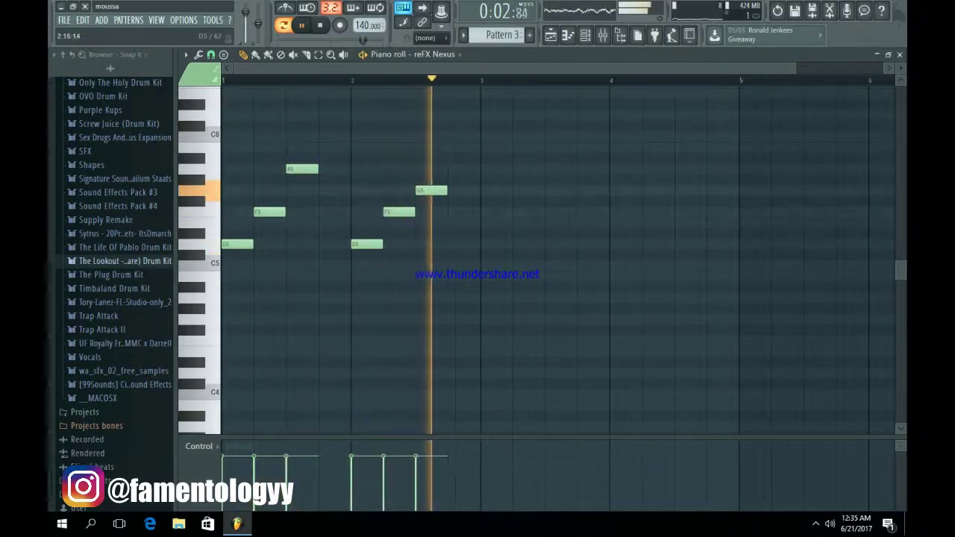
# - Draw one-beat notes D5, E5, A5 and G5 across bar 3 and a D5 at the start of bar 4, deleting the stray C5
pyautogui.click(484, 244)
pyautogui.click(519, 223)
pyautogui.press('space')
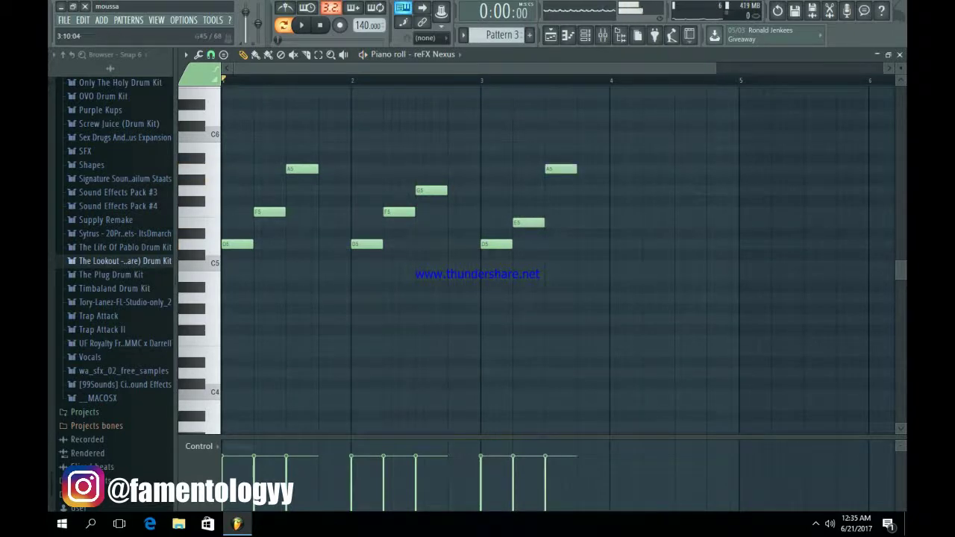
pyautogui.click(590, 191)
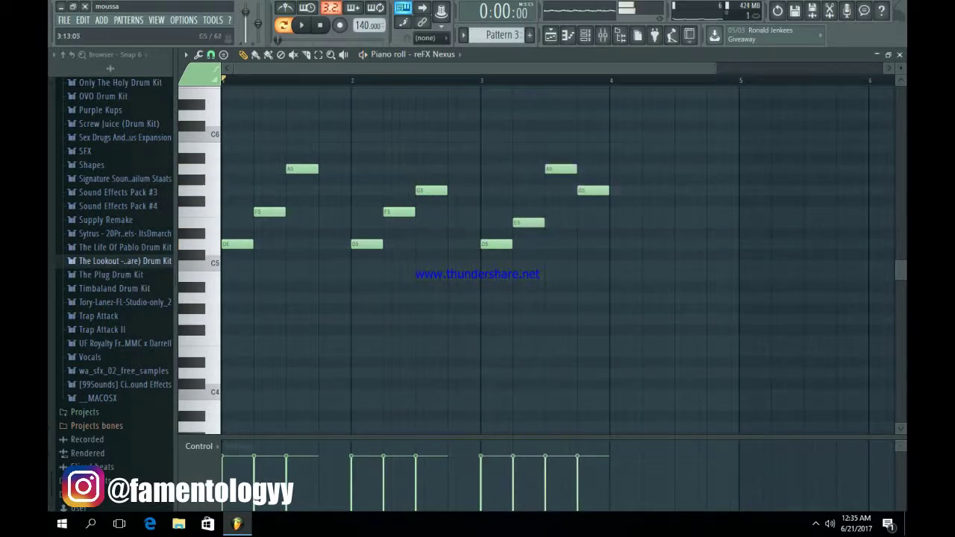
pyautogui.moveTo(619, 256); pyautogui.dragTo(619, 245)
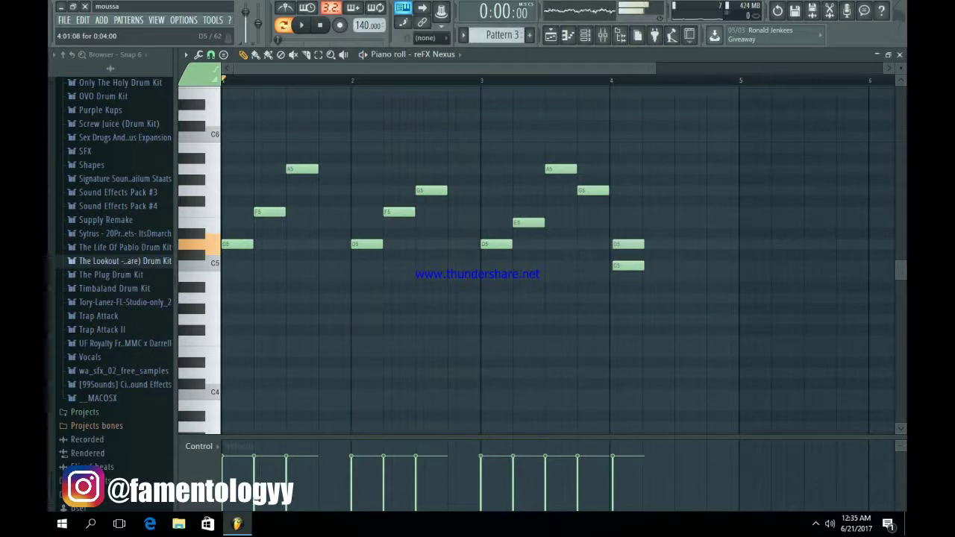
pyautogui.rightClick(625, 265)
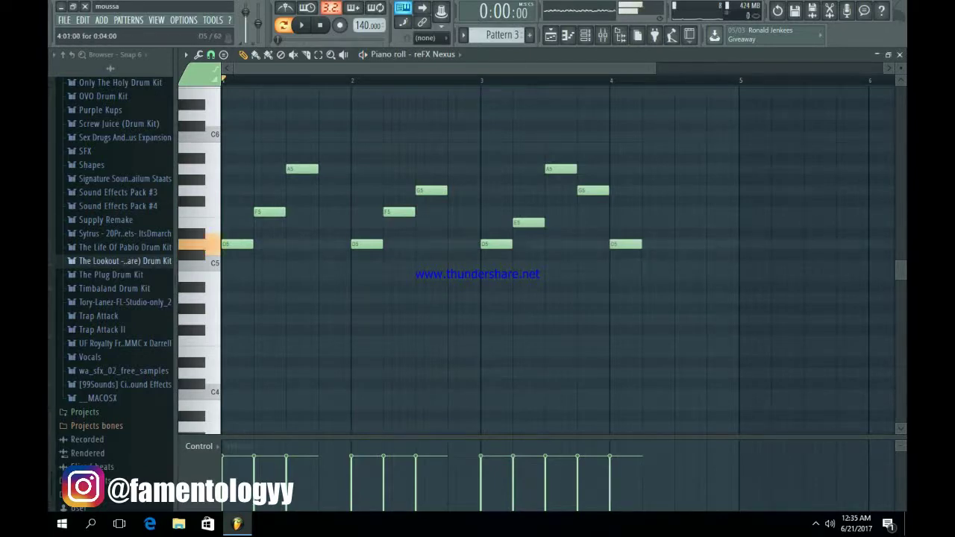
# - Fill bar 4 with one-beat notes F5, G5 and F5 on beats two to four, playing the pattern to check it
pyautogui.moveTo(646, 223); pyautogui.dragTo(647, 213)
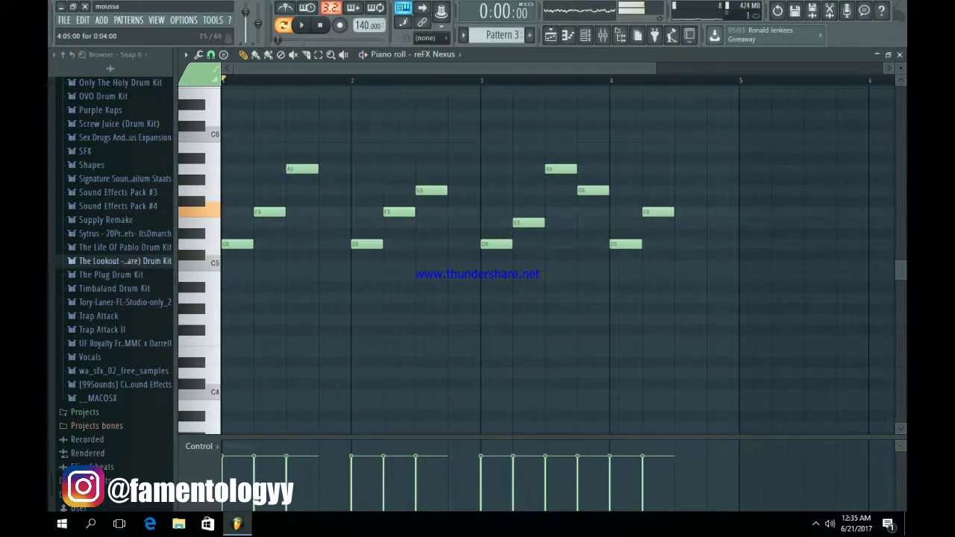
pyautogui.click(679, 148)
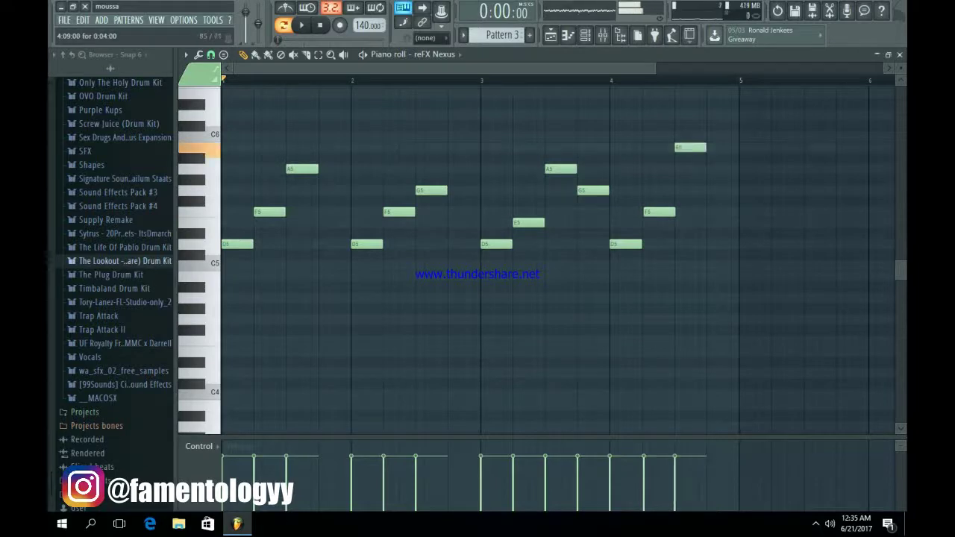
pyautogui.moveTo(681, 148); pyautogui.dragTo(682, 169)
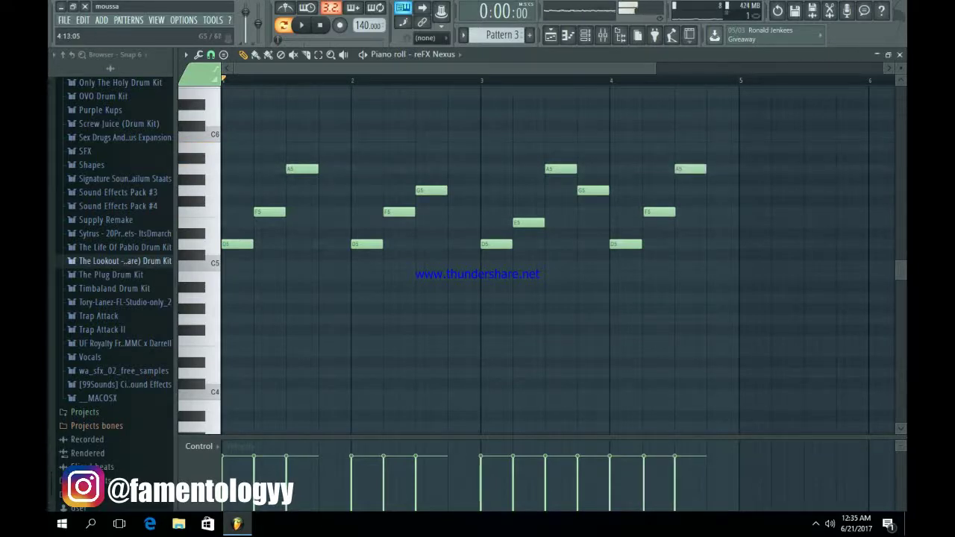
pyautogui.press('space')
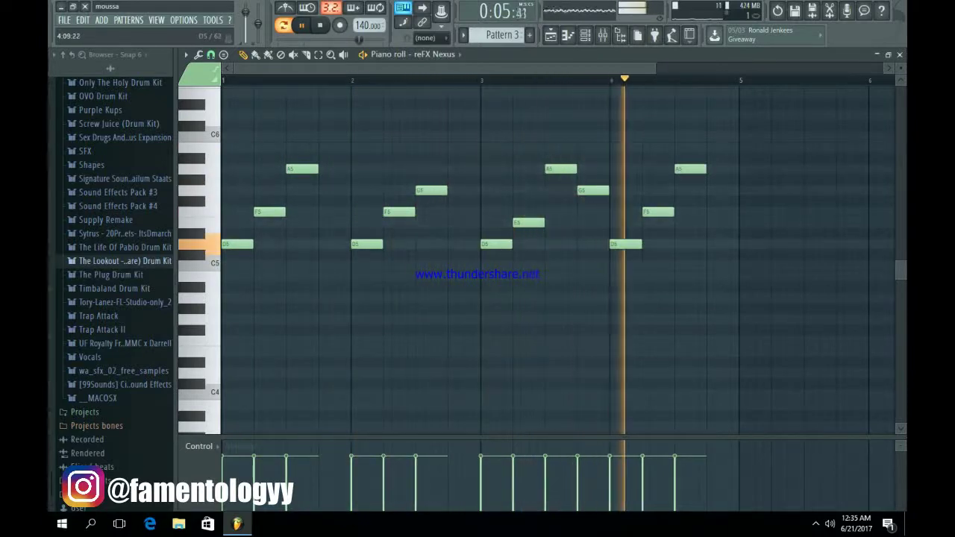
pyautogui.click(713, 212)
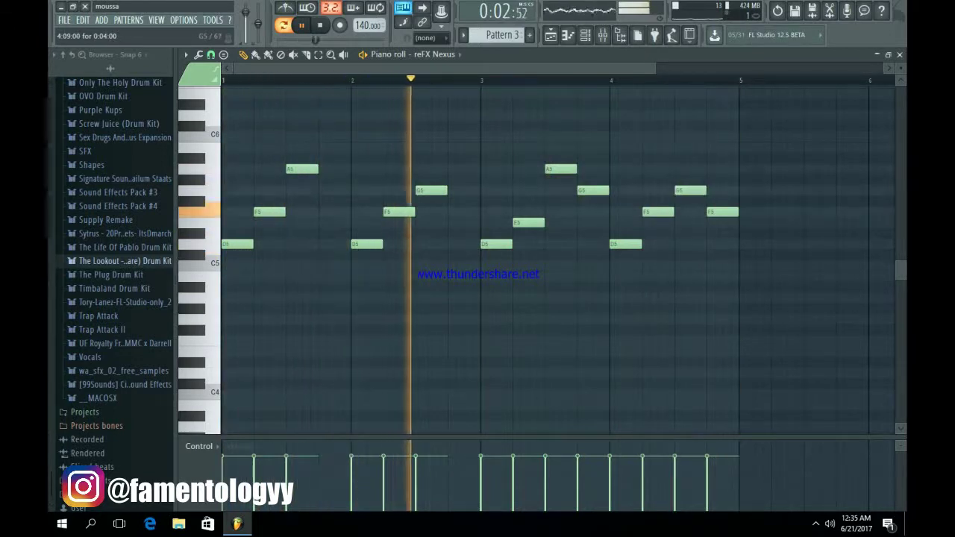
pyautogui.moveTo(690, 169); pyautogui.dragTo(691, 190)
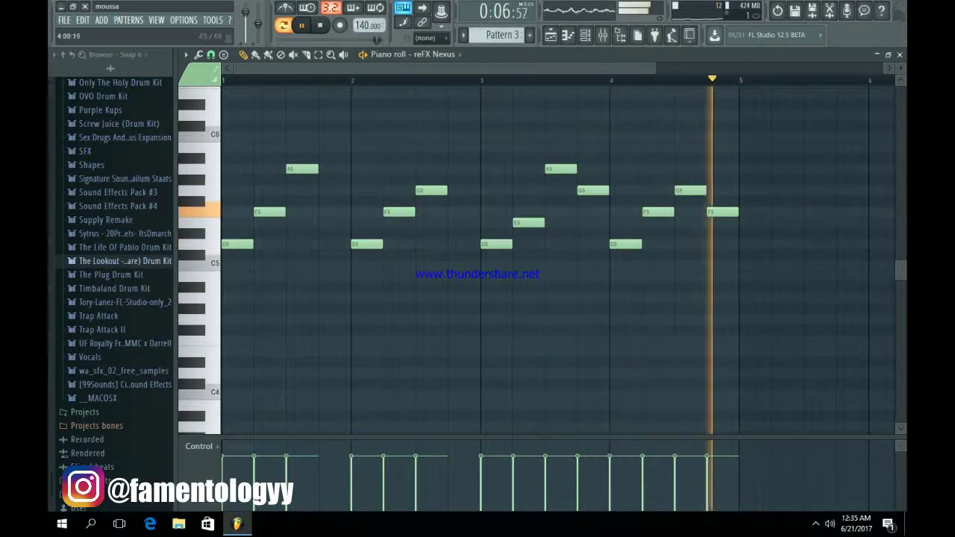
# - Open the playlist, switch to song mode and briefly play the arrangement
pyautogui.press('F5')
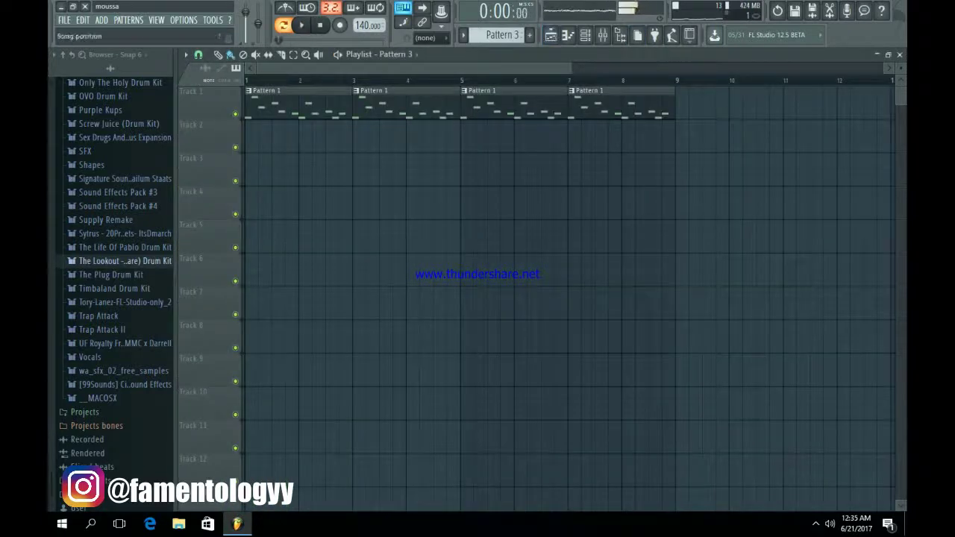
pyautogui.click(284, 26)
pyautogui.press('space')
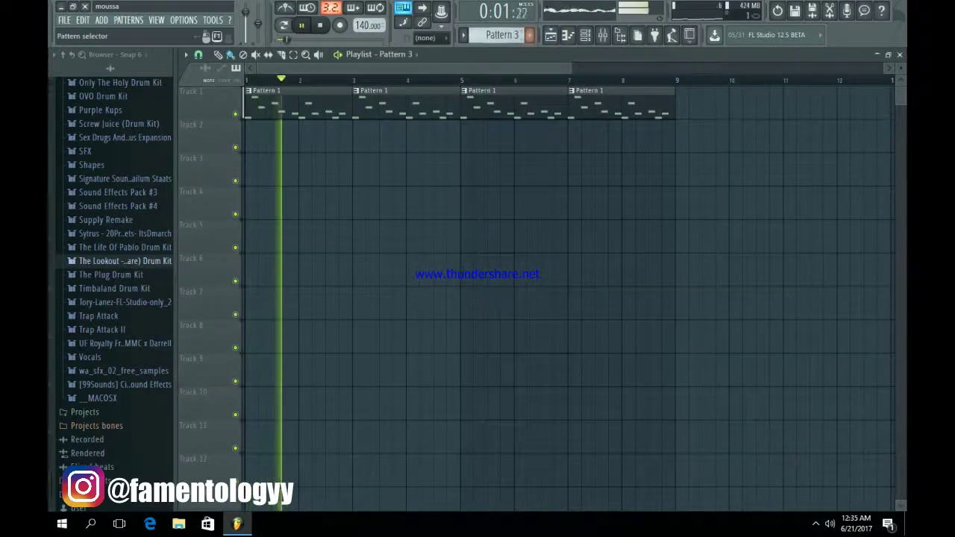
pyautogui.press('space')
# - Place Pattern 2 clips on Track 2 from bar 5 to bar 13 and extend the Pattern 1 clips to bar 13
pyautogui.scroll(1, 502, 35)
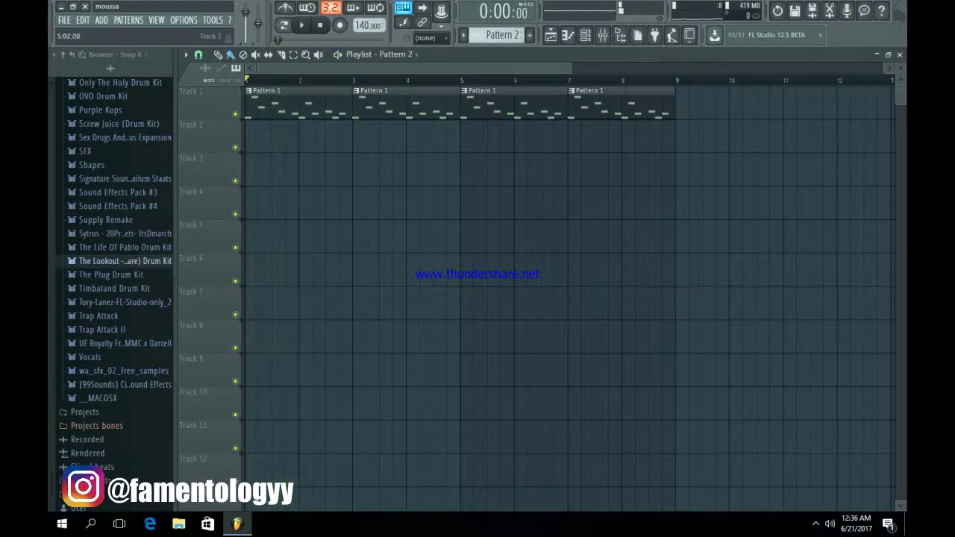
pyautogui.click(463, 136)
pyautogui.moveTo(571, 68); pyautogui.dragTo(733, 68)
pyautogui.moveTo(613, 171); pyautogui.dragTo(315, 104)
pyautogui.hotkey('ctrl', 'b')
pyautogui.keyDown('ctrl'); pyautogui.click(572, 201); pyautogui.keyUp('ctrl')
# - Place Pattern 3 on Track 3 at bar 9 and duplicate the Pattern 2 and 3 clips from bar 9 twice, up to bar 21
pyautogui.click(529, 35)
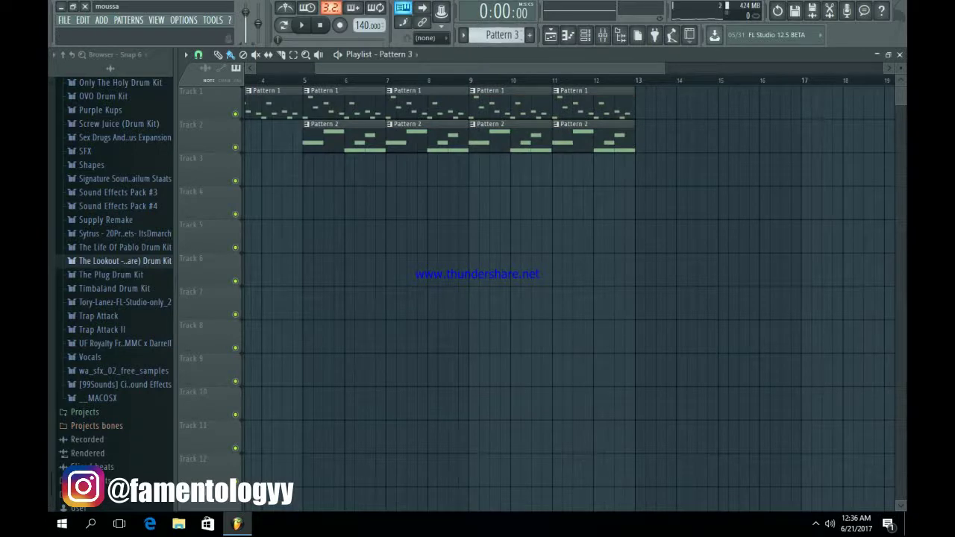
pyautogui.click(469, 171)
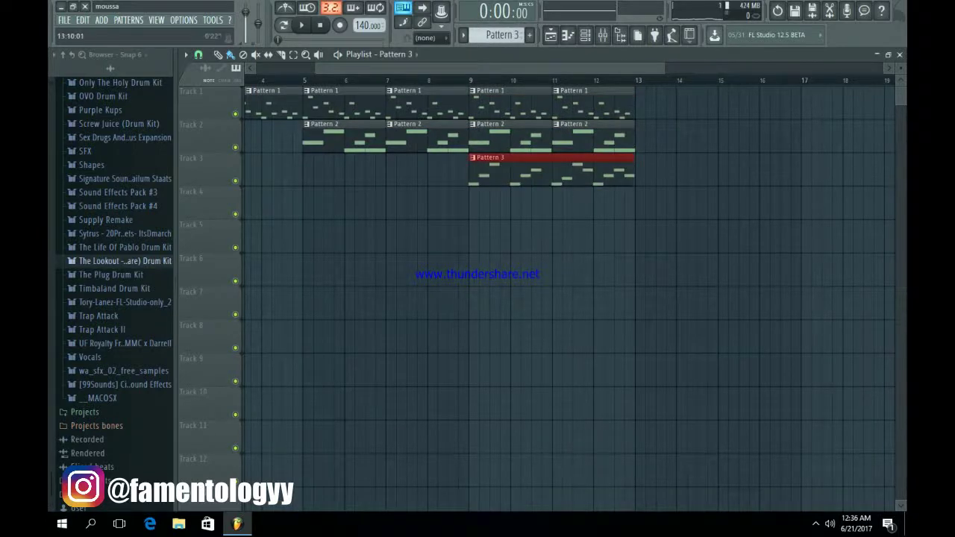
pyautogui.moveTo(663, 68); pyautogui.dragTo(551, 68)
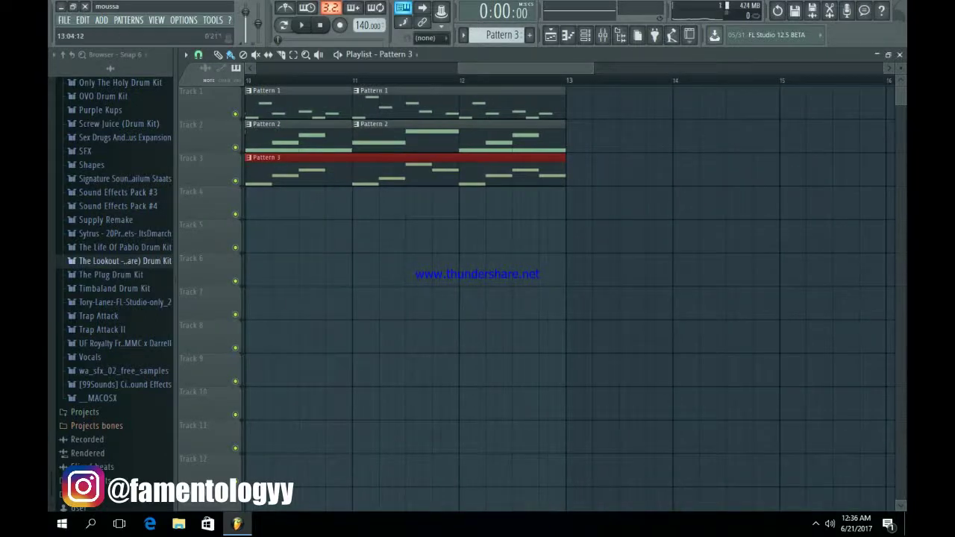
pyautogui.moveTo(458, 68); pyautogui.dragTo(354, 68)
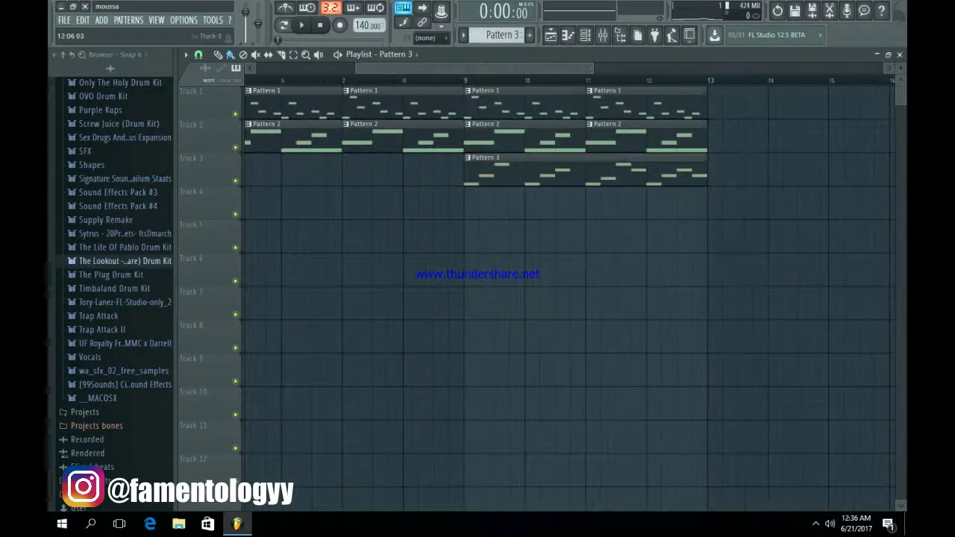
pyautogui.moveTo(736, 218); pyautogui.dragTo(506, 139)
pyautogui.hotkey('ctrl', 'b')
pyautogui.hotkey('ctrl', 'b')
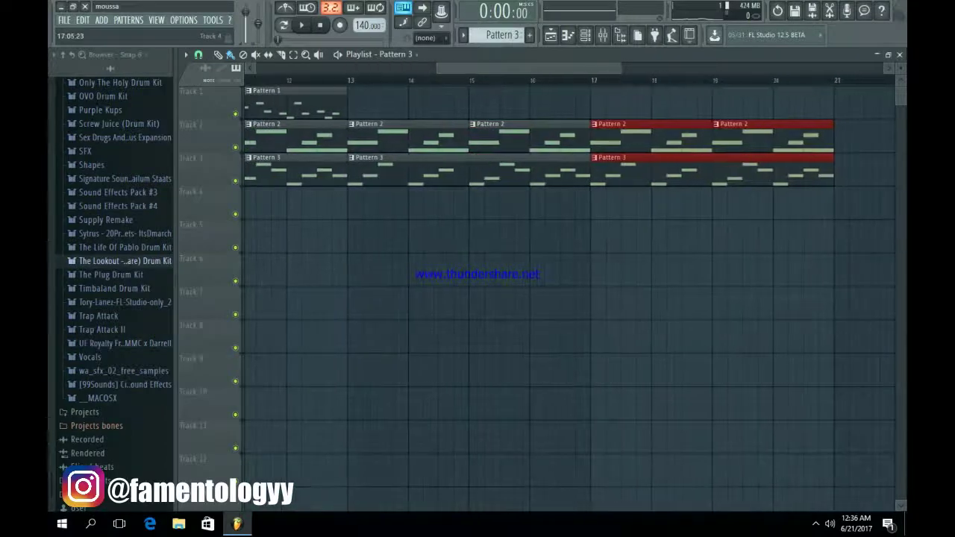
pyautogui.hotkey('ctrl', 'd')
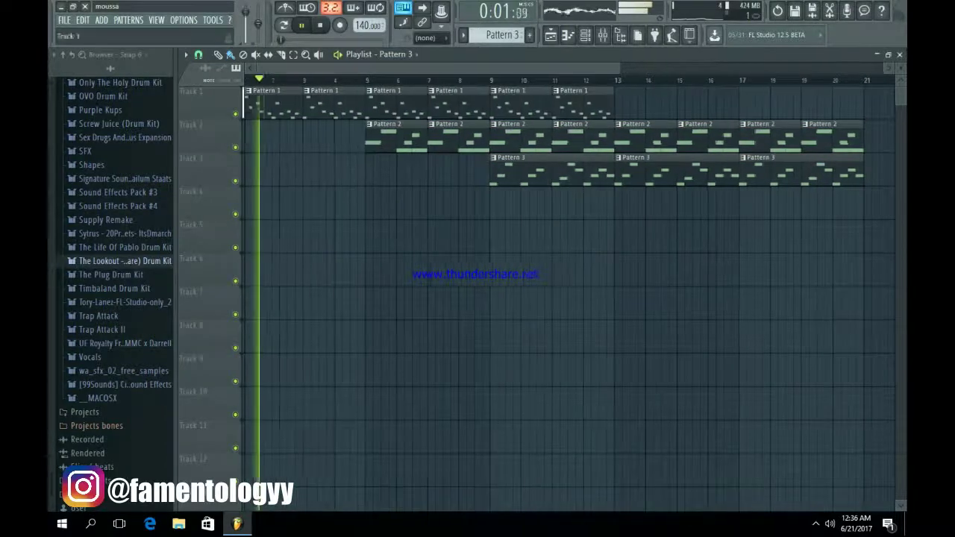
# - Open the mixer, play Pattern 3 in pattern mode, lower the reFX Nexus fader and slightly raise the reFX Nexus #2 fader
pyautogui.press('space')
pyautogui.click(585, 36)
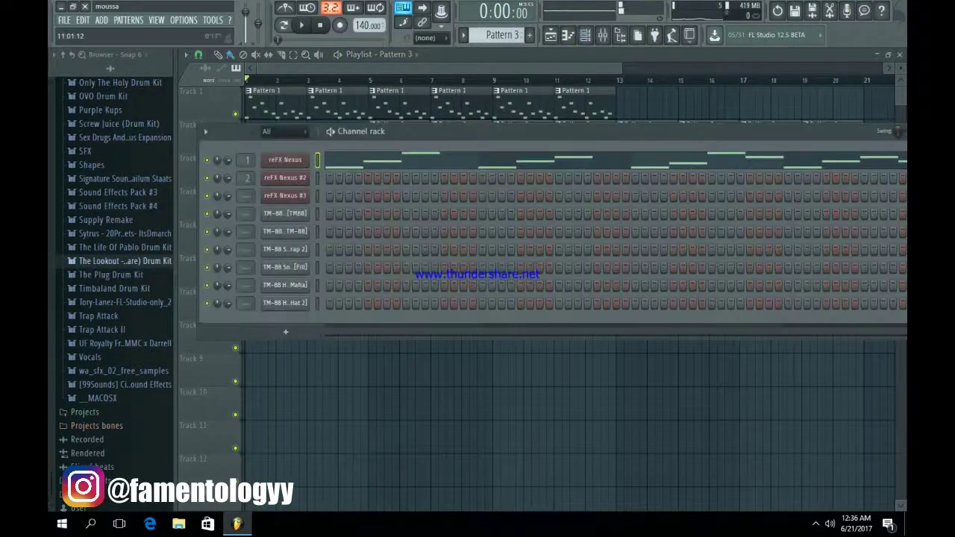
pyautogui.click(602, 35)
pyautogui.press('space')
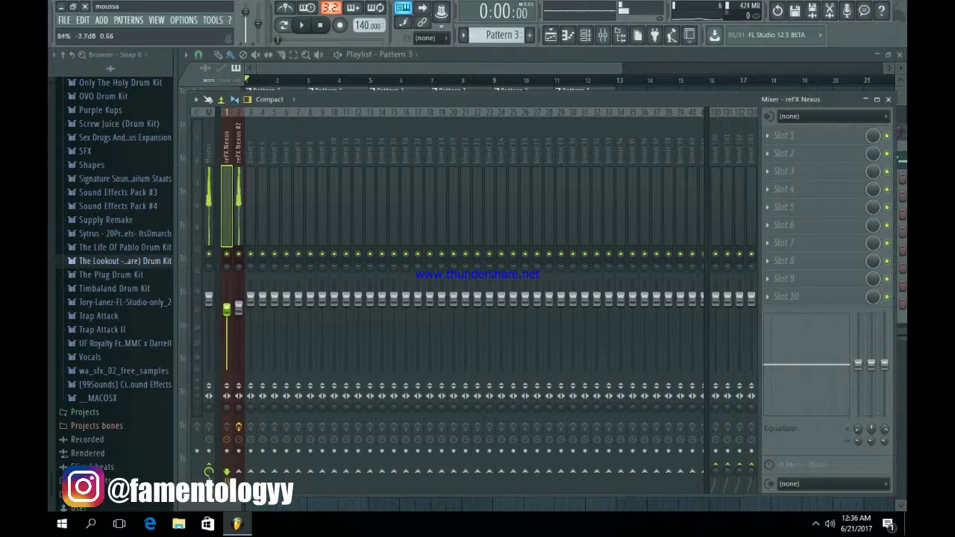
pyautogui.press('space')
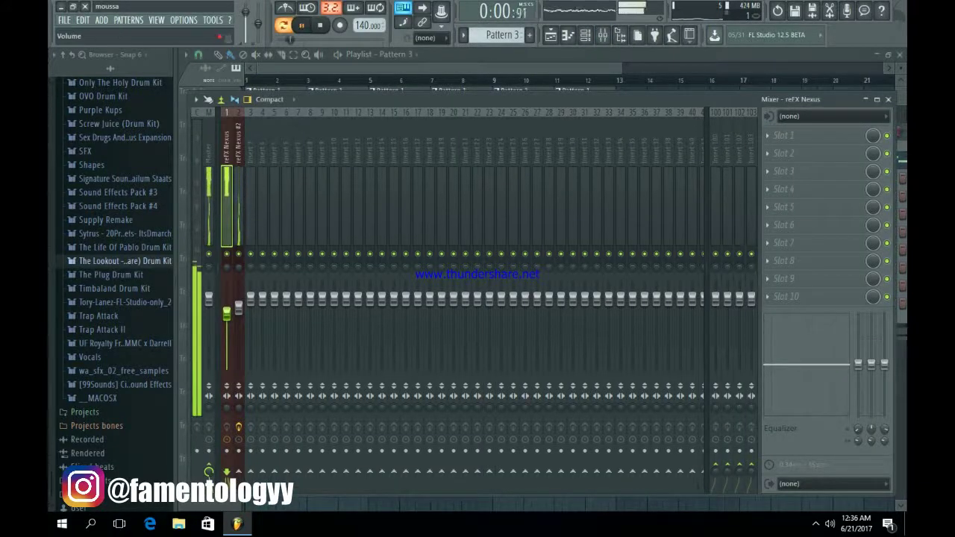
pyautogui.moveTo(227, 313); pyautogui.dragTo(239, 302)
# - Add Fruity Parametric EQ 2 to slot 1 of the reFX Nexus track and cut the lows with a steep band 1
pyautogui.click(226, 216)
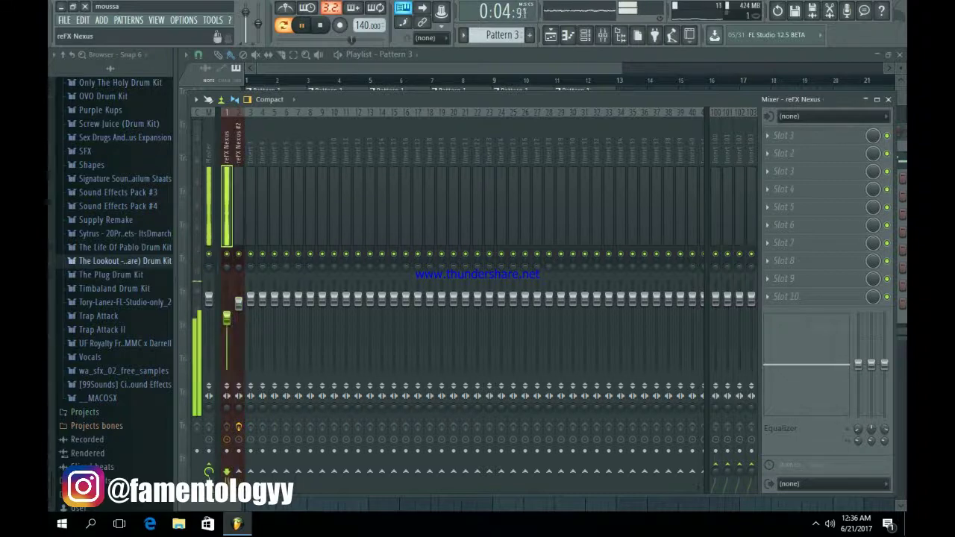
pyautogui.click(768, 136)
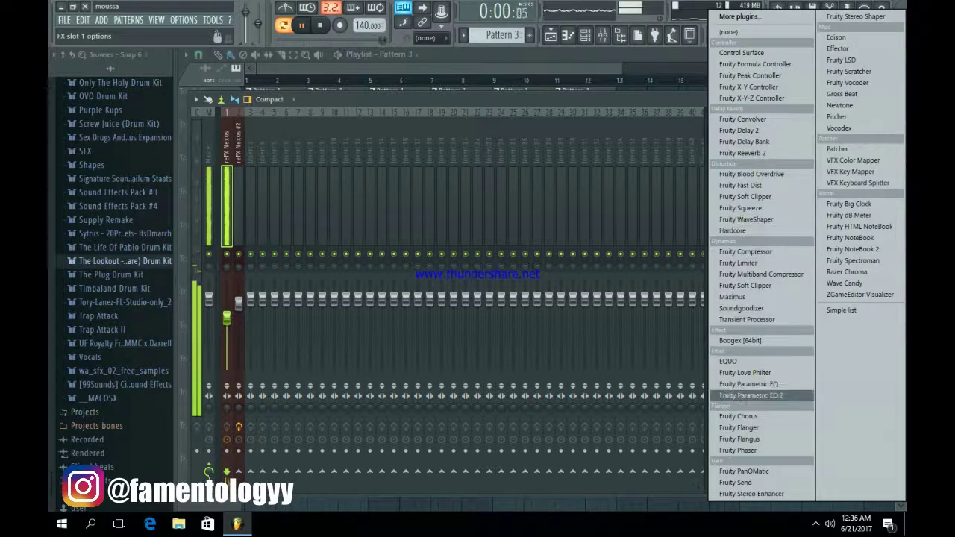
pyautogui.click(751, 396)
pyautogui.rightClick(302, 269)
pyautogui.moveTo(321, 311)
pyautogui.click(364, 311)
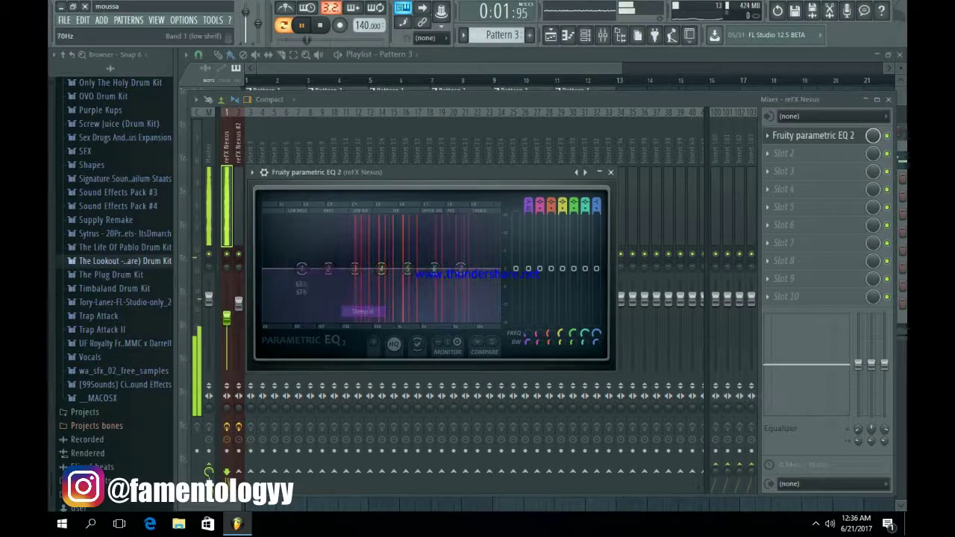
pyautogui.moveTo(302, 269); pyautogui.dragTo(325, 321)
pyautogui.click(610, 173)
# - Add Fruity Stereo Shaper to slot 2 of the reFX Nexus track and load one of its Stereoize effect presets
pyautogui.click(773, 153)
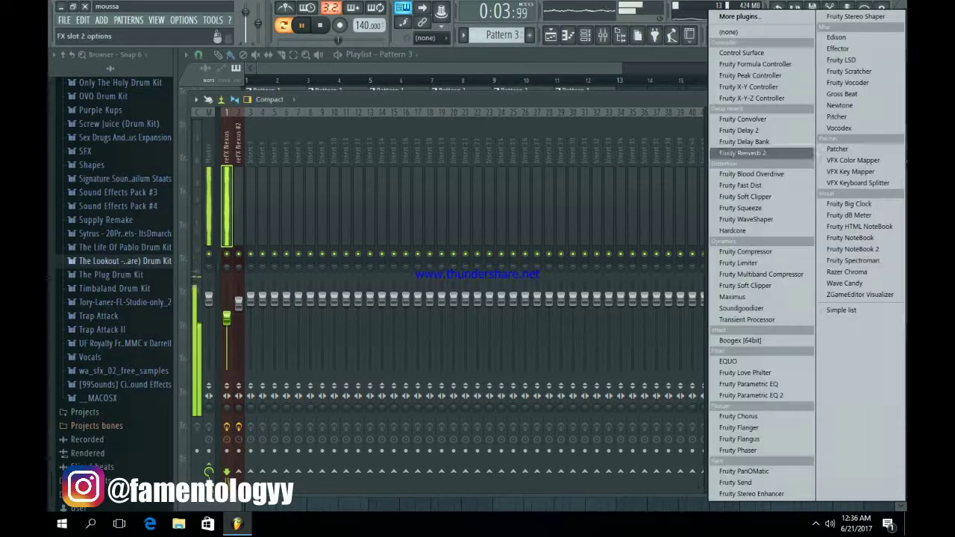
pyautogui.click(857, 16)
pyautogui.rightClick(396, 189)
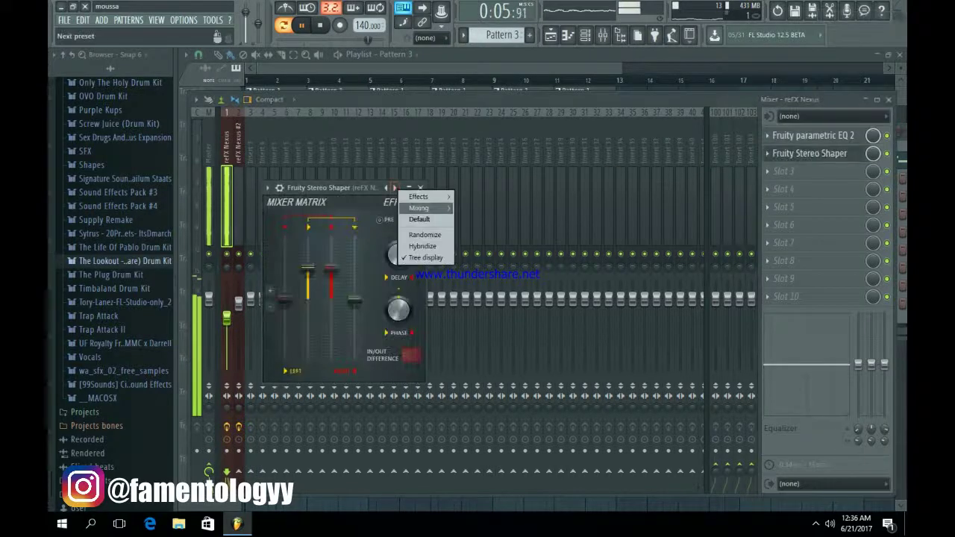
pyautogui.moveTo(425, 197)
pyautogui.click(482, 287)
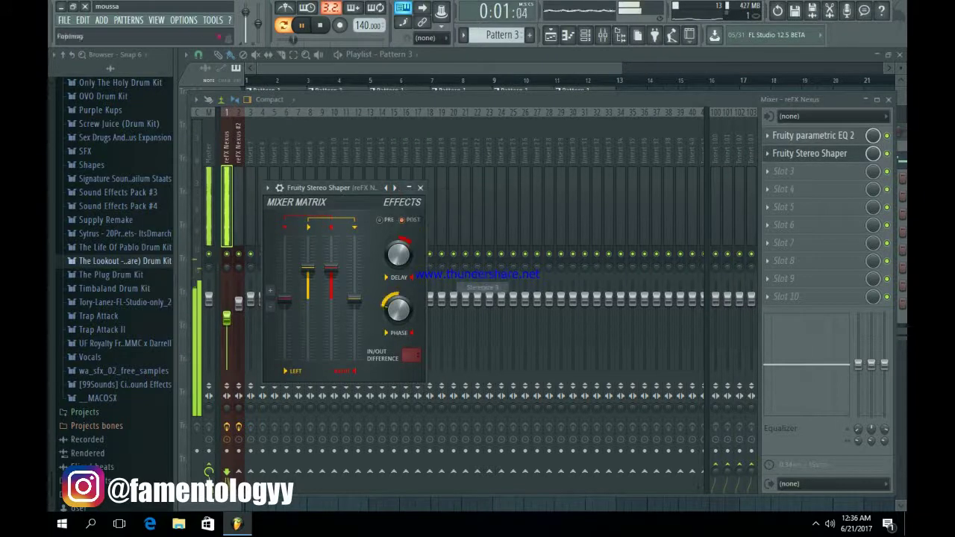
pyautogui.click(420, 188)
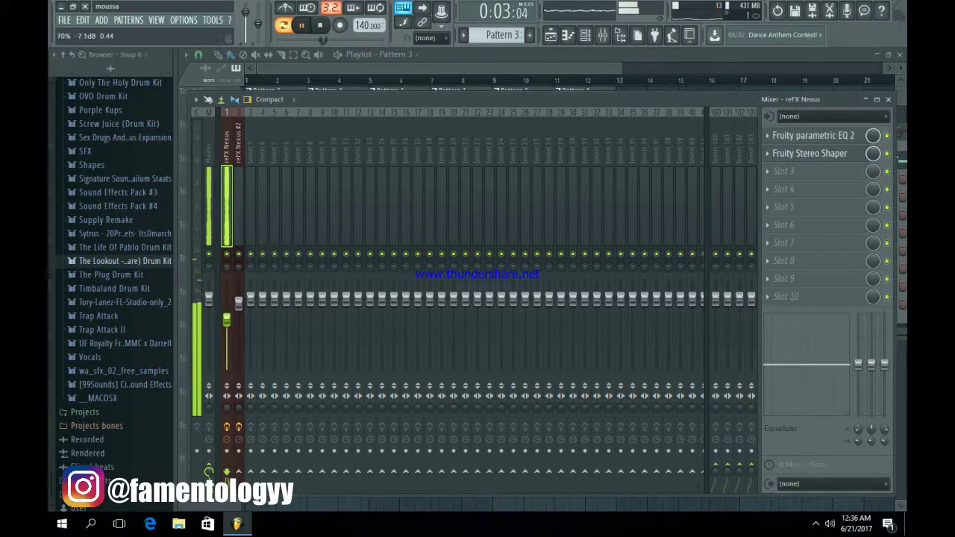
# - Add Fruity Reeverb 2 to slot 3 of the reFX Nexus mixer track, keeping its default settings
pyautogui.click(768, 171)
pyautogui.click(758, 153)
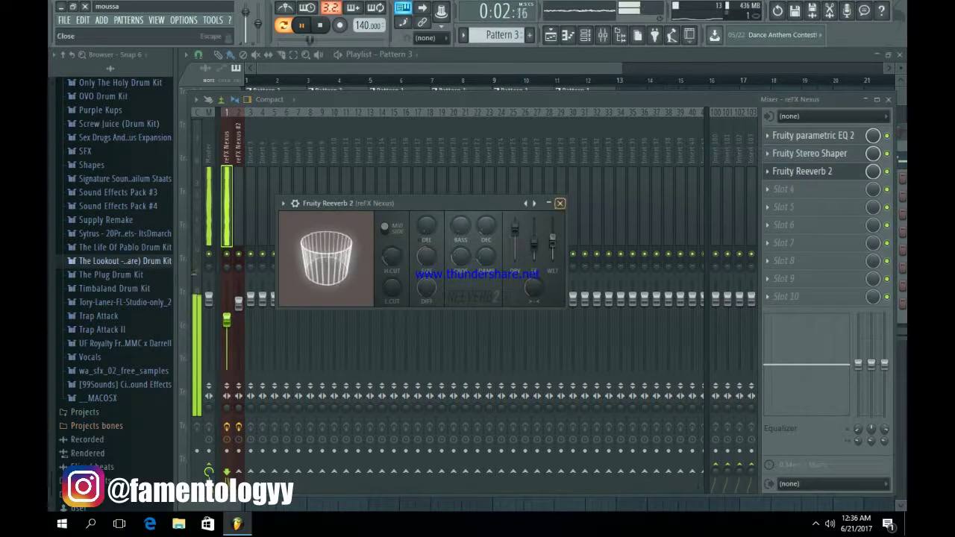
pyautogui.click(559, 203)
# - Return to the playlist, solo Track 2 and play the song from bar 5
pyautogui.click(572, 68)
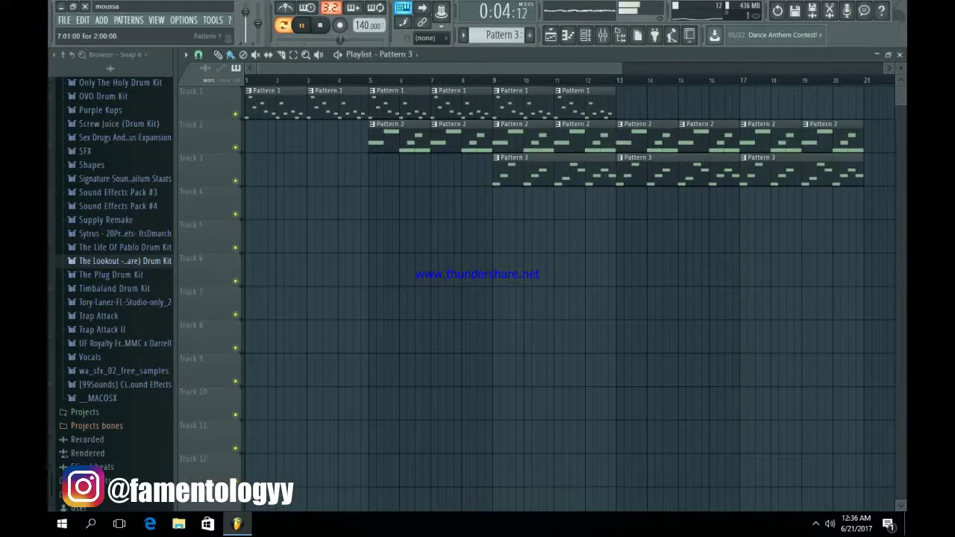
pyautogui.rightClick(235, 148)
pyautogui.click(370, 80)
pyautogui.press('space')
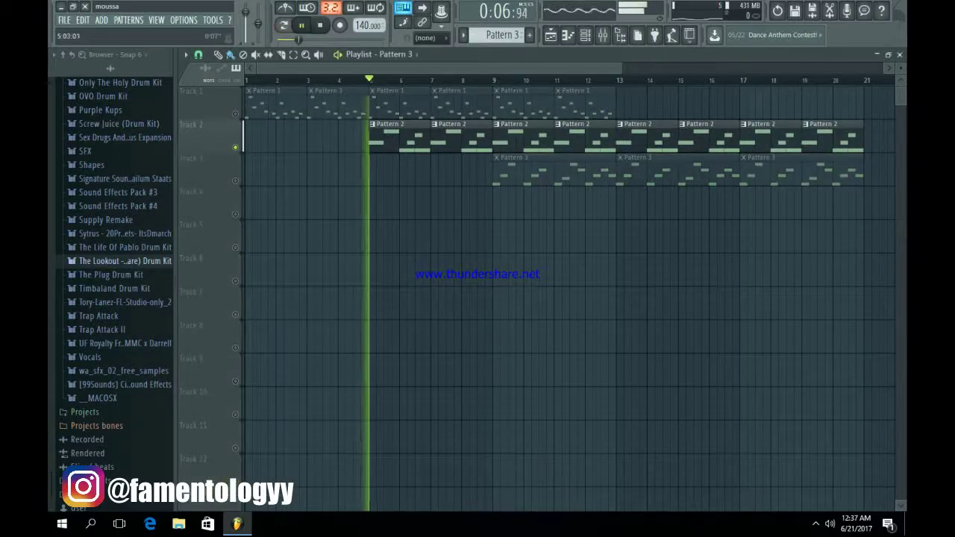
# - Switch to Pattern 2 and open the reFX Nexus #3 instrument from the channel rack
pyautogui.click(585, 35)
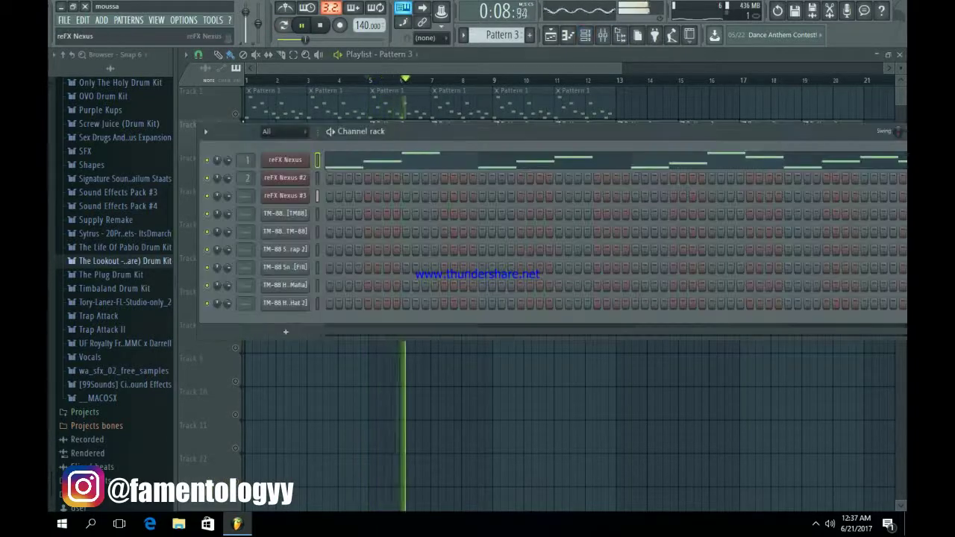
pyautogui.click(286, 159)
pyautogui.click(754, 155)
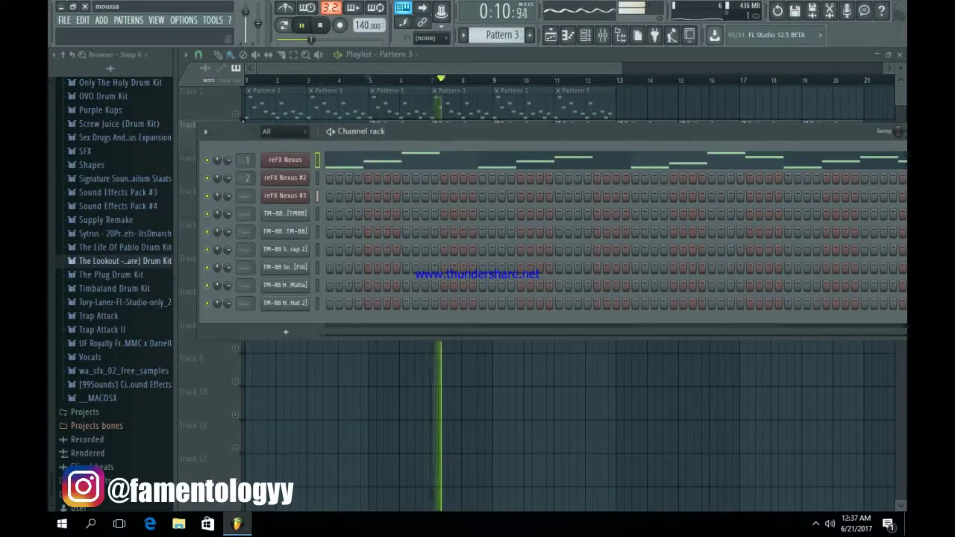
pyautogui.press('KP_Subtract')
pyautogui.press('KP_Subtract')
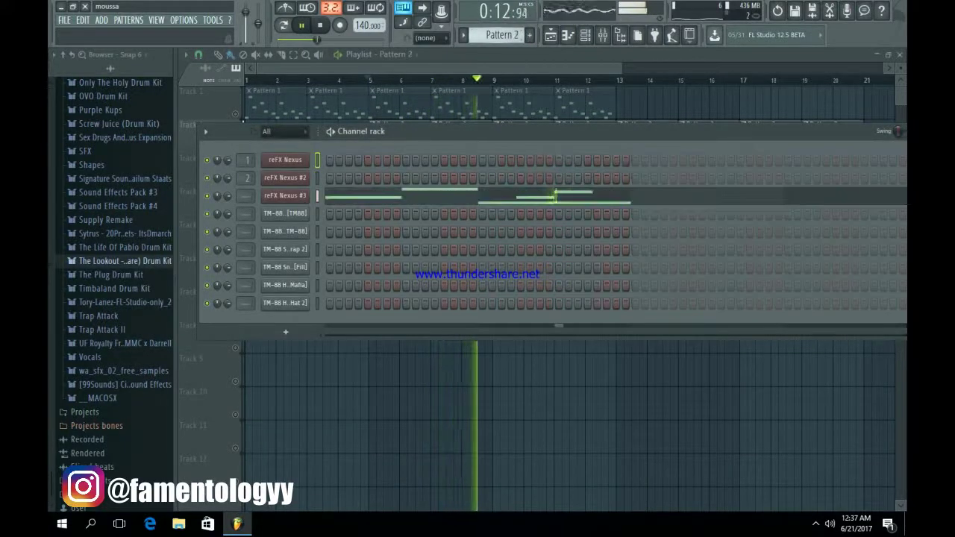
pyautogui.click(285, 195)
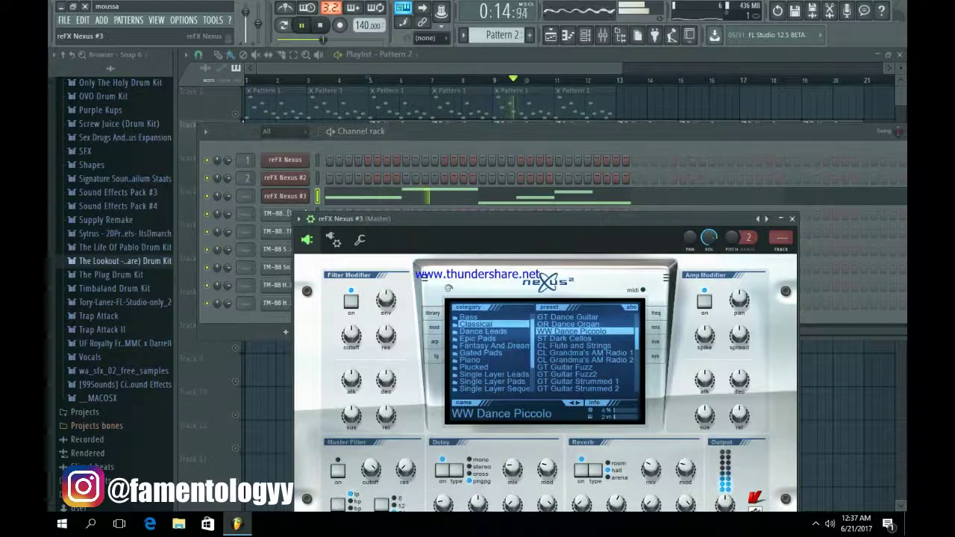
# - Route reFX Nexus #3 to mixer track 3, lower its fader slightly and add Fruity Reeverb 2 to slot 1
pyautogui.press('F9')
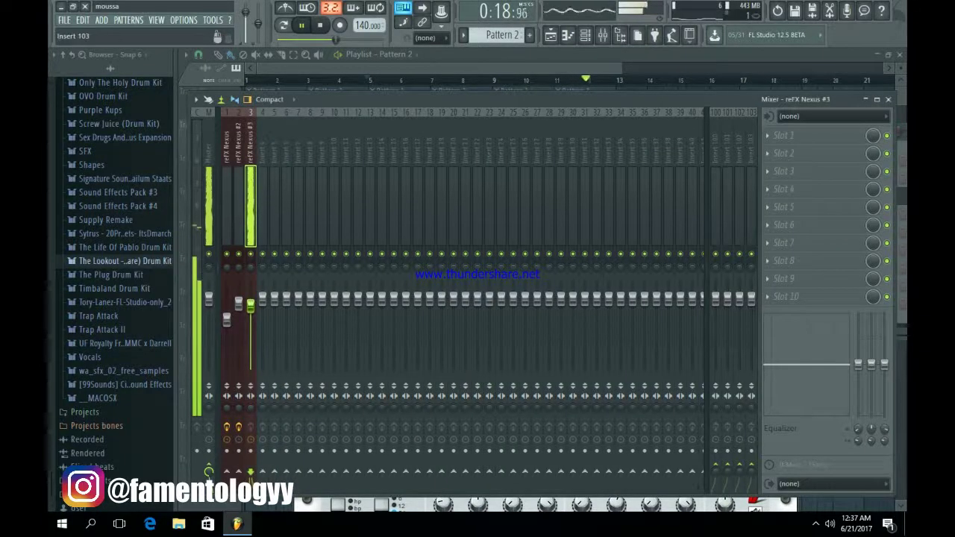
pyautogui.click(784, 135)
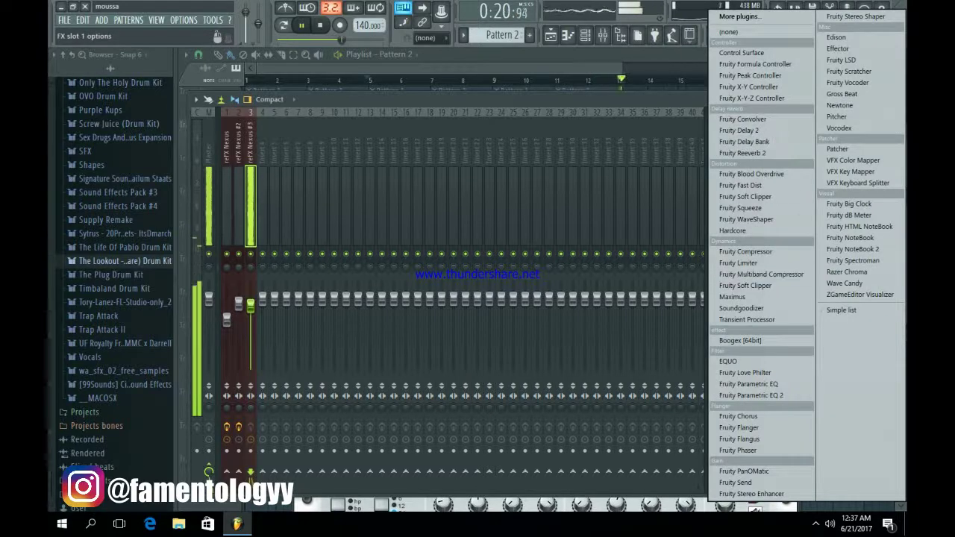
pyautogui.click(742, 152)
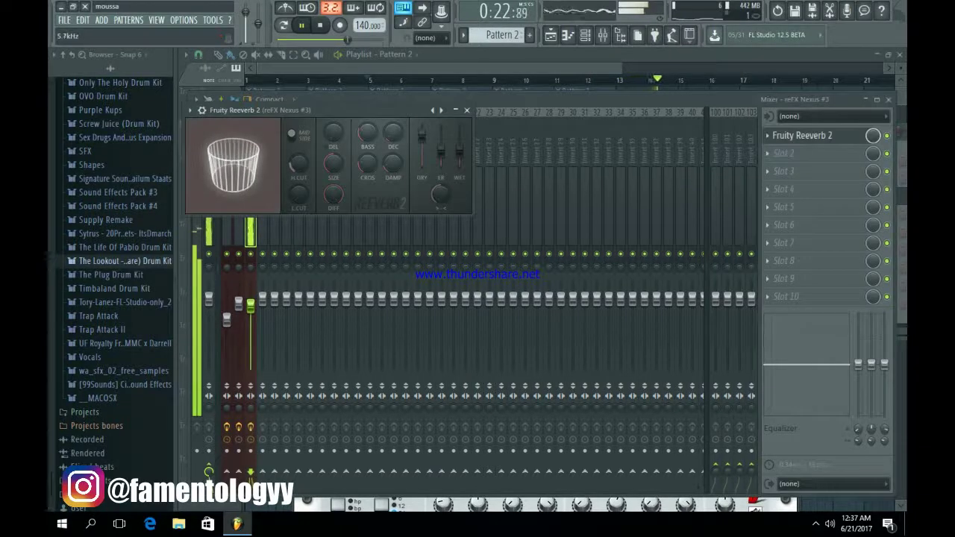
# - Raise the reverb's wet level slightly and add Fruity Chorus to slot 2 of the reFX Nexus #3 mixer track
pyautogui.moveTo(460, 152); pyautogui.dragTo(460, 143)
pyautogui.click(467, 110)
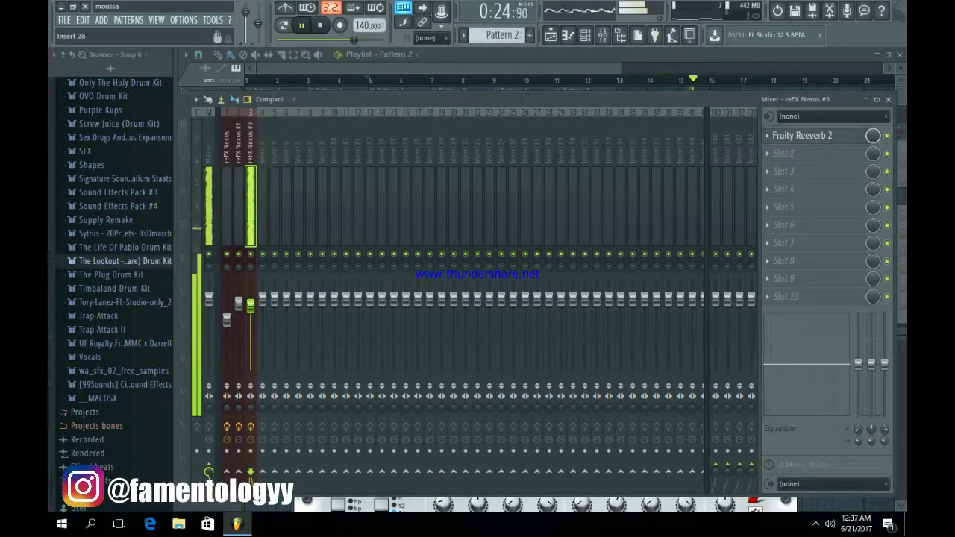
pyautogui.click(784, 153)
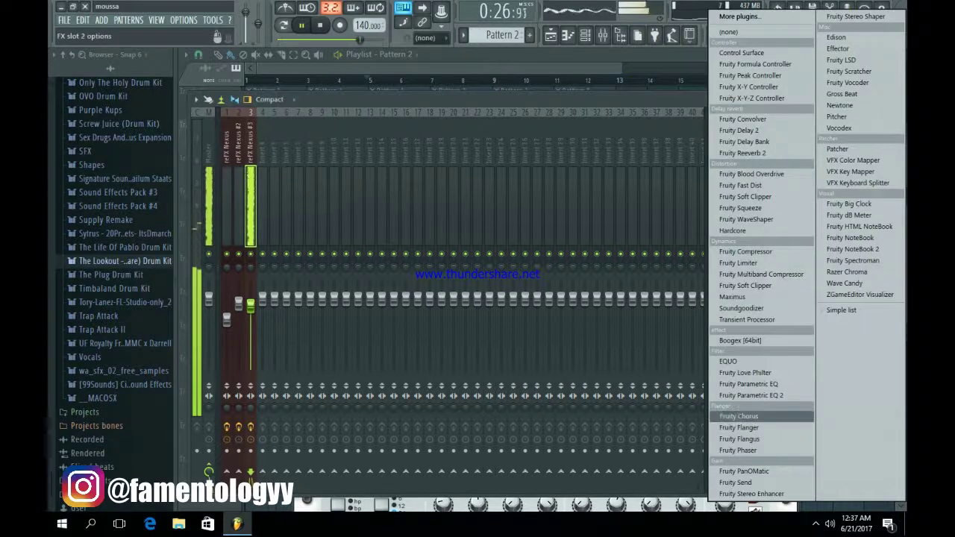
pyautogui.click(746, 418)
pyautogui.click(509, 125)
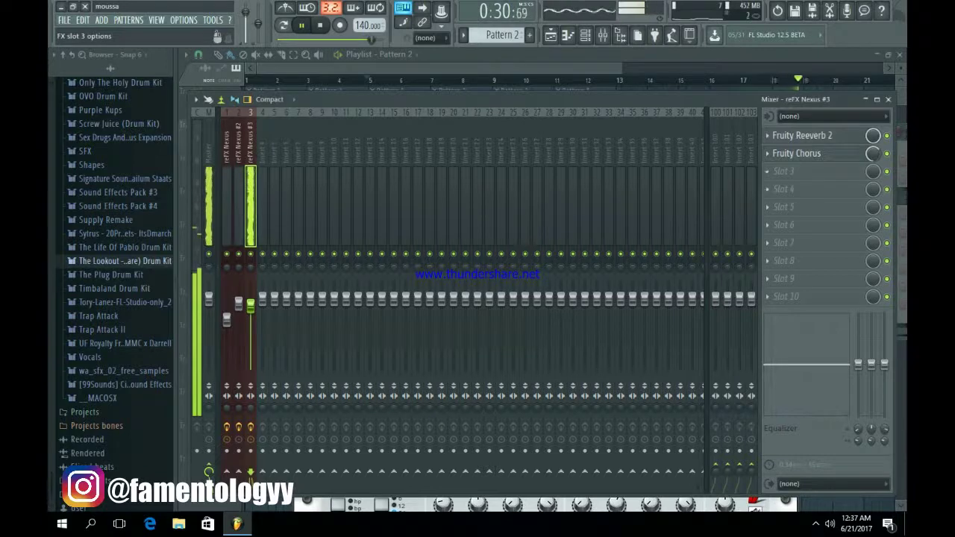
pyautogui.click(784, 171)
pyautogui.click(751, 153)
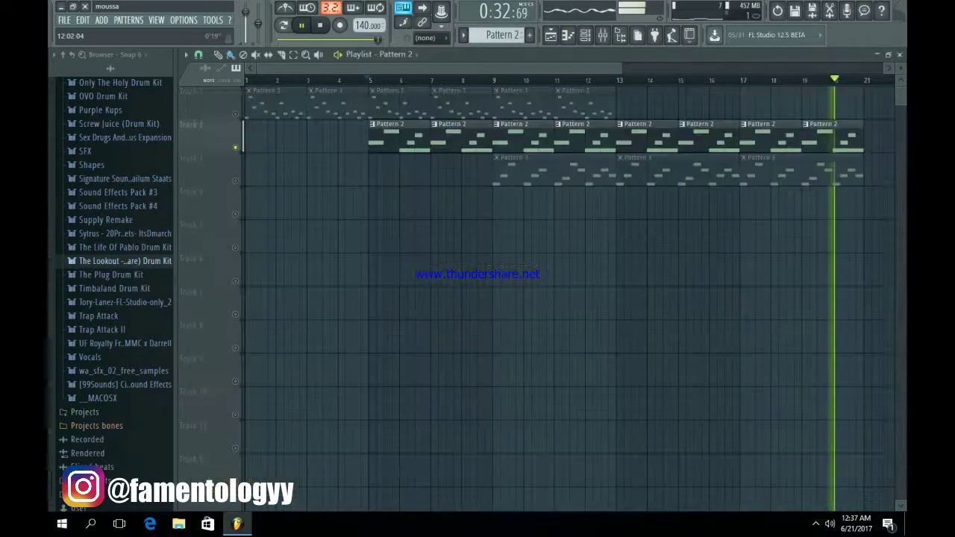
# - Unmute Track 1 and Track 3 in the playlist while playing the layered melodies
pyautogui.press('space')
pyautogui.click(235, 115)
pyautogui.press('space')
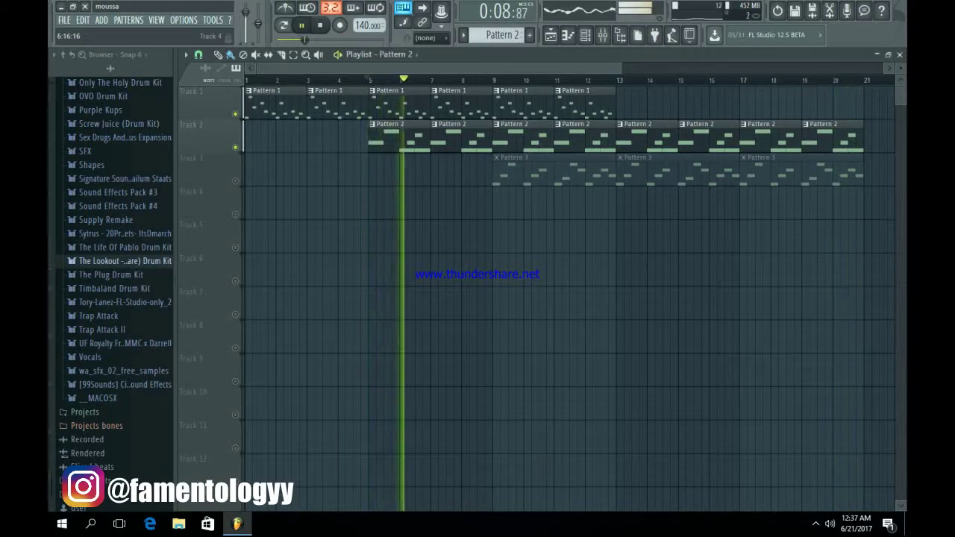
pyautogui.click(235, 180)
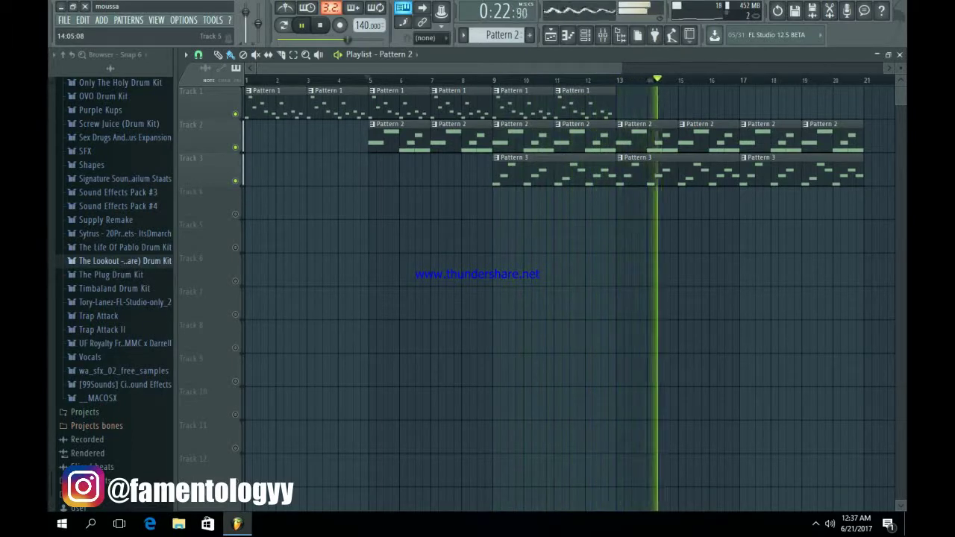
# - Add Fruity Stereo Shaper to slot 3 of the reFX Nexus #3 mixer track with the Stereoize 3 preset, and stop playback
pyautogui.press('F9')
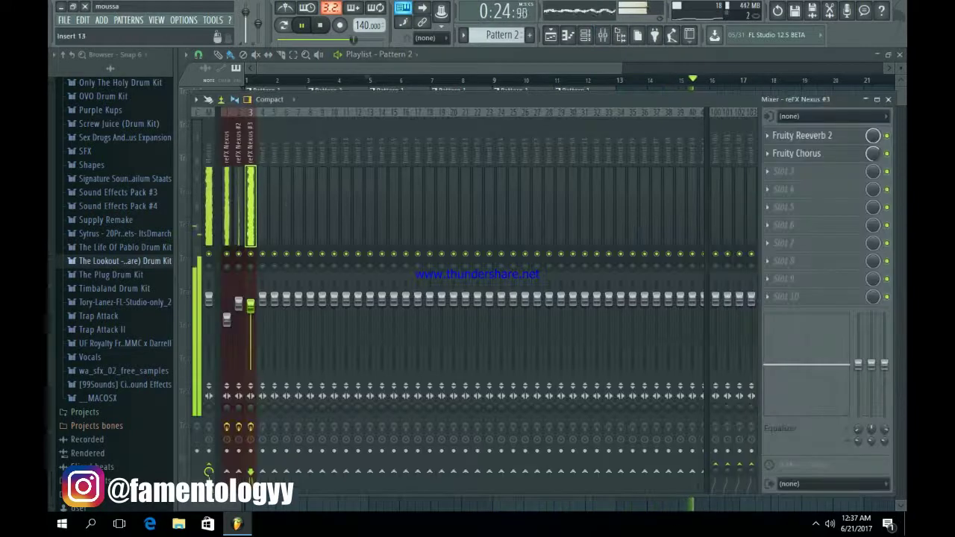
pyautogui.click(783, 172)
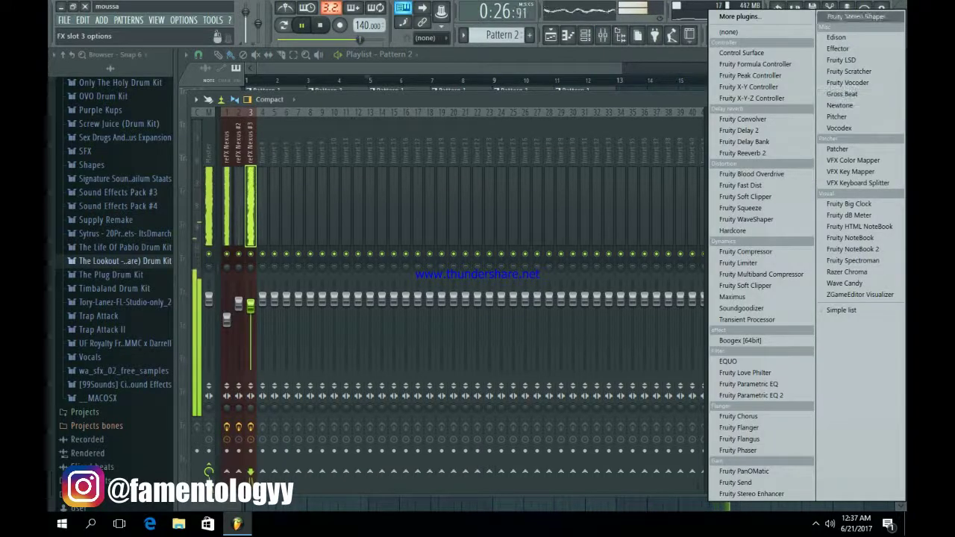
pyautogui.click(846, 16)
pyautogui.rightClick(348, 141)
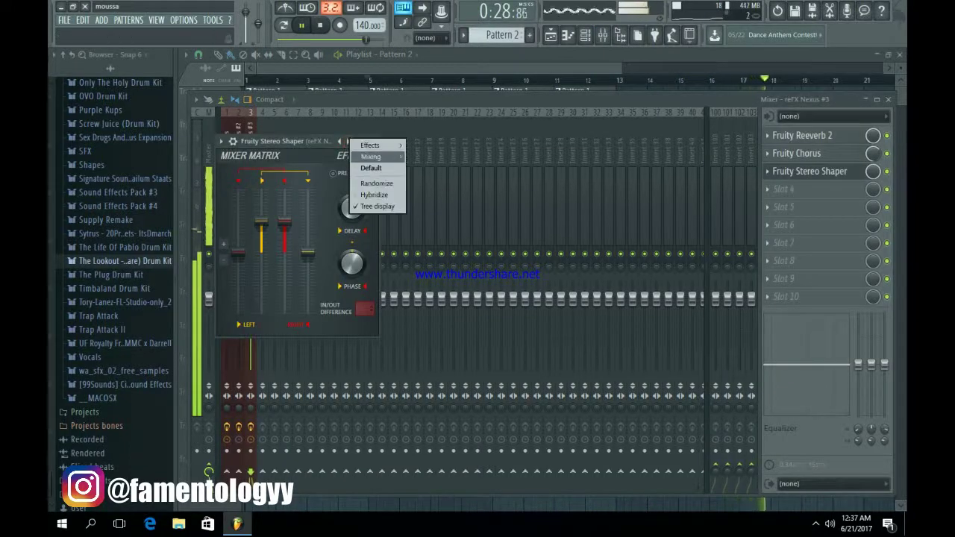
pyautogui.moveTo(371, 145)
pyautogui.click(433, 236)
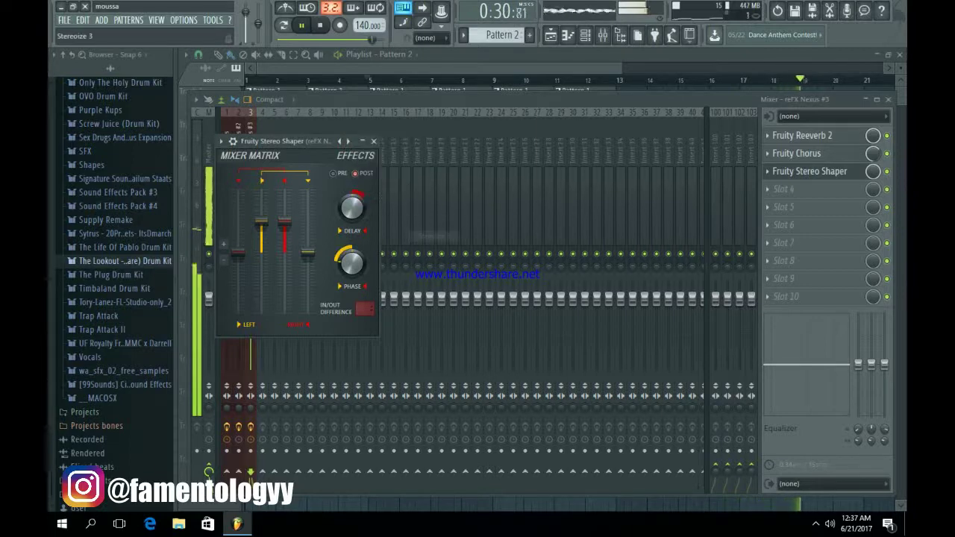
pyautogui.click(374, 142)
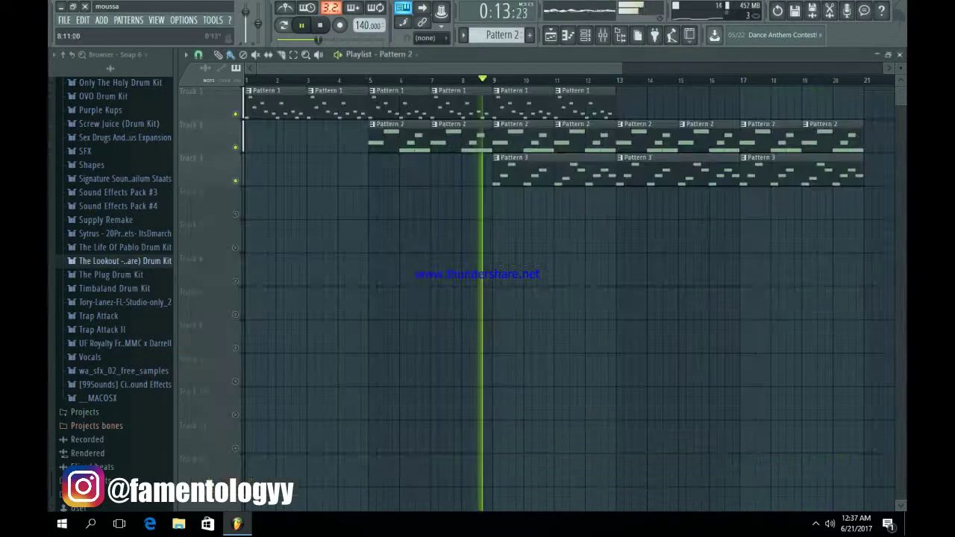
pyautogui.press('space')
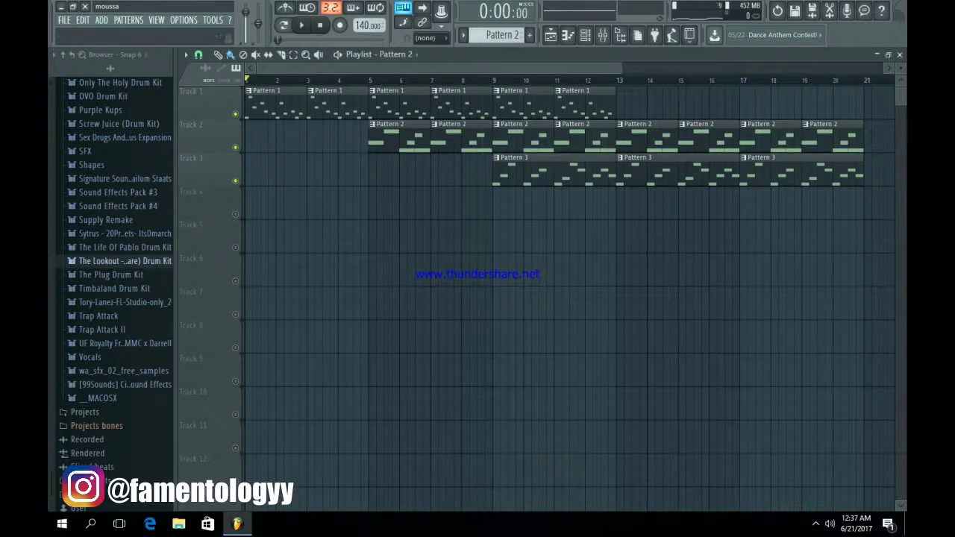
# - In Pattern 4, program the fifth channel on steps 1, 7, 13, 21, 29 and 31, and both snares on steps 9, 19 and 25
pyautogui.click(585, 35)
pyautogui.press('KP_Add')
pyautogui.press('KP_Add')
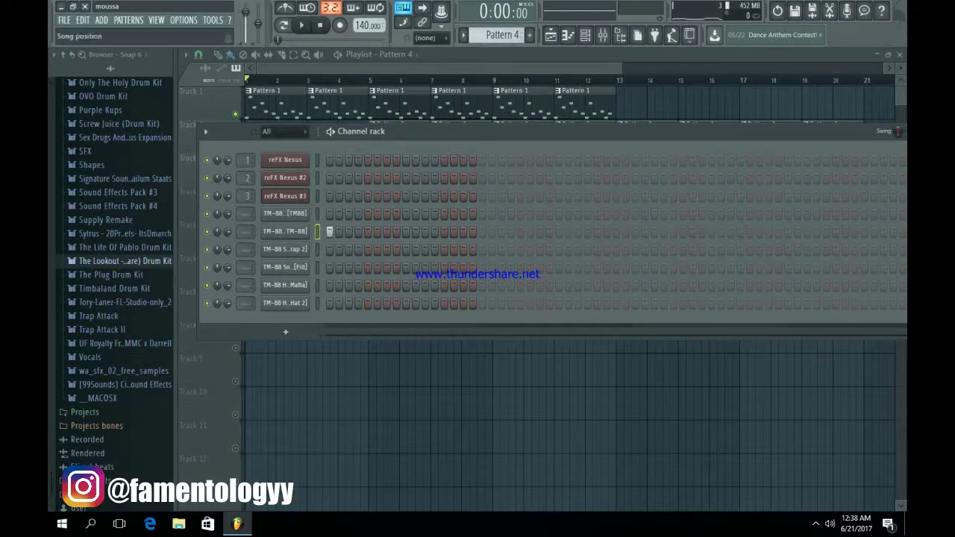
pyautogui.press('space')
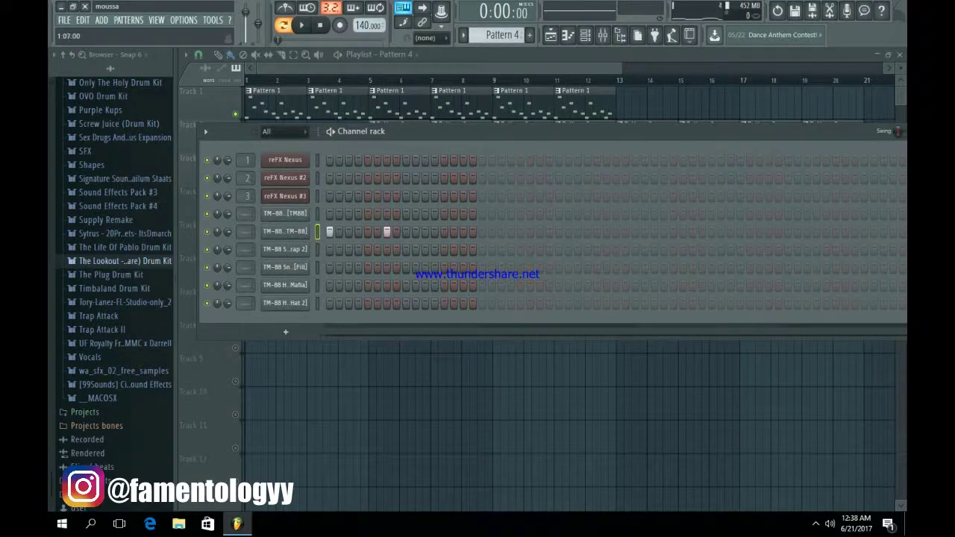
pyautogui.press('space')
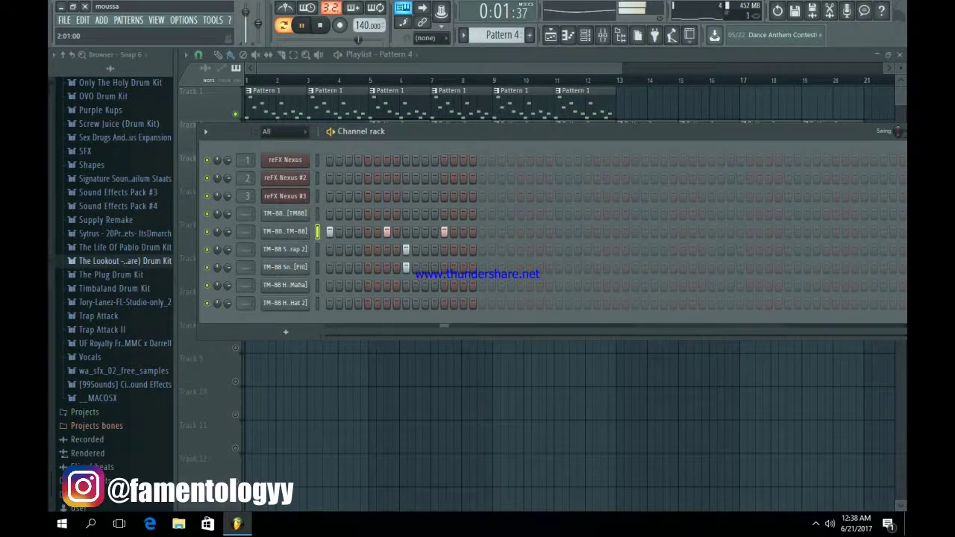
pyautogui.press('space')
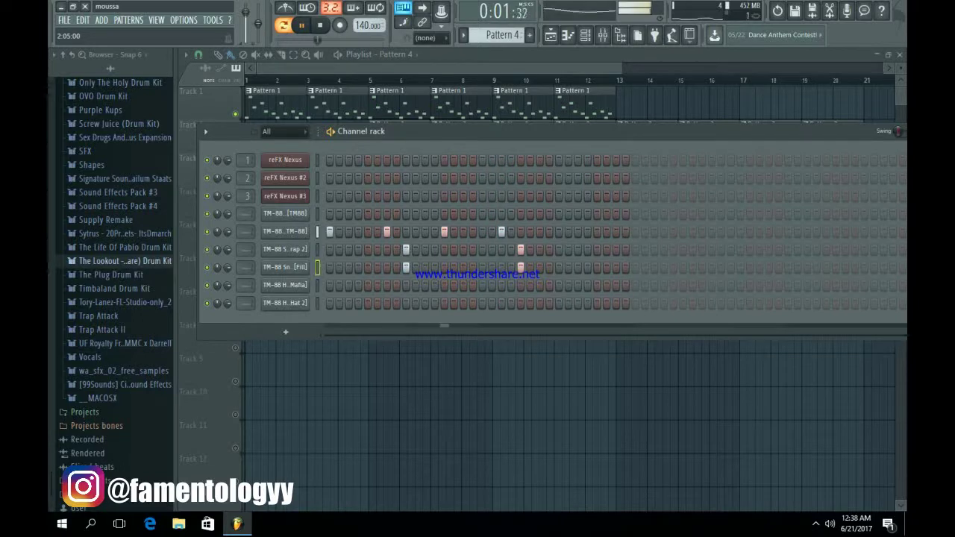
pyautogui.click(559, 231)
pyautogui.press('space')
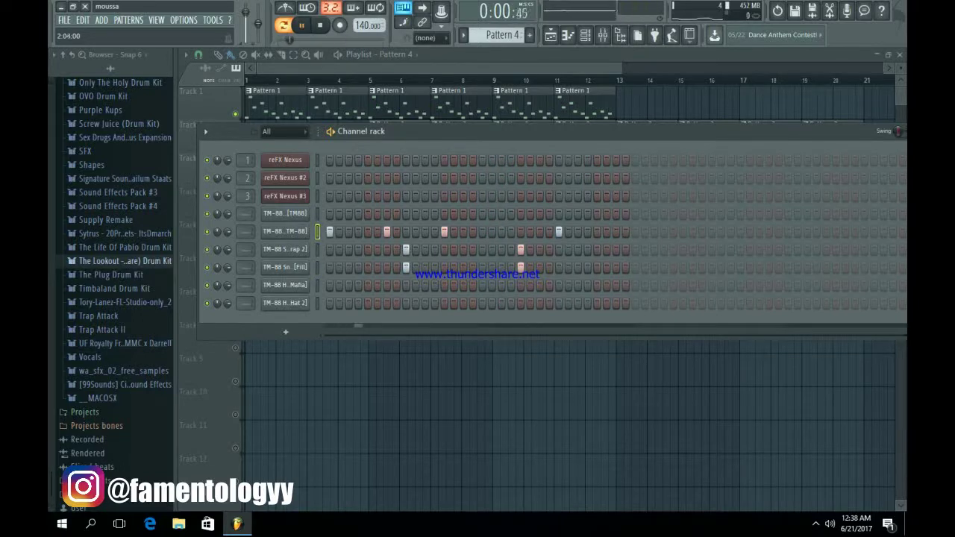
pyautogui.press('space')
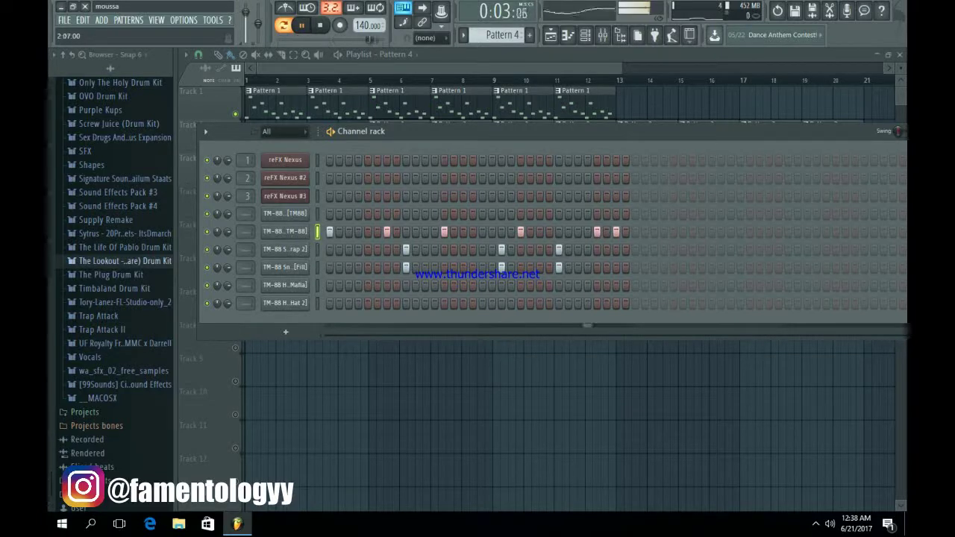
# - Program the TM-88 808s channel on steps 1, 7, 13, 21, 29 and 31, and open its volume envelope settings
pyautogui.press('space')
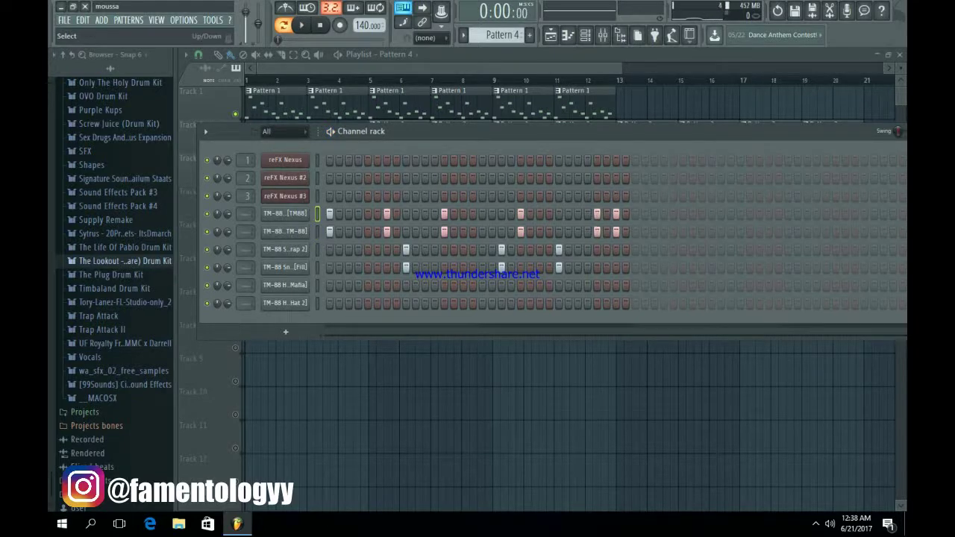
pyautogui.press('space')
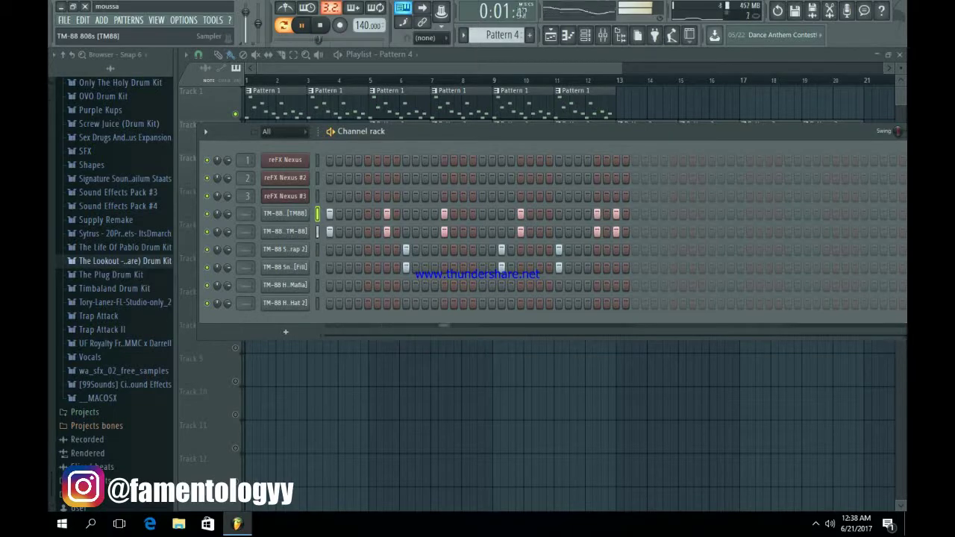
pyautogui.press('space')
pyautogui.click(285, 214)
pyautogui.press('space')
pyautogui.click(224, 131)
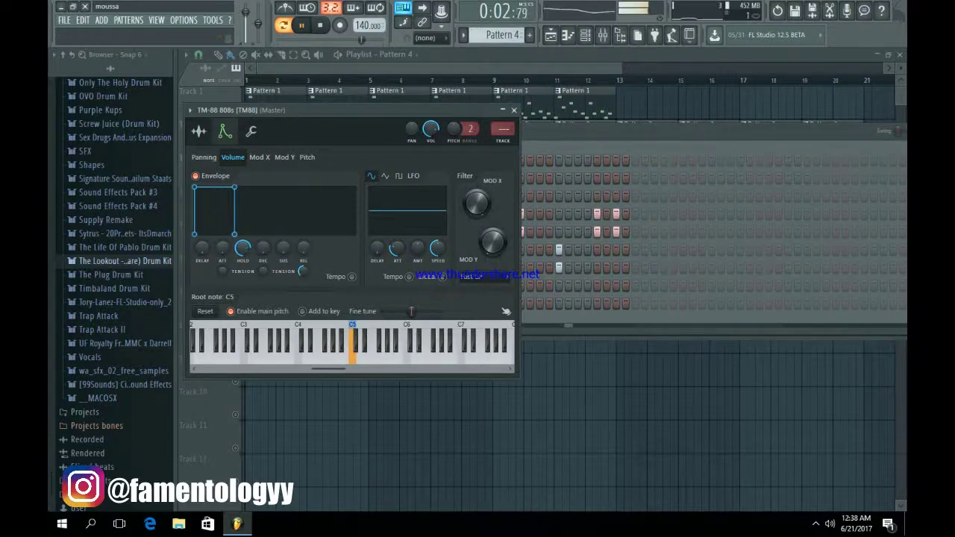
pyautogui.click(515, 110)
pyautogui.press('space')
# - Lengthen most of the C5 notes in the TM-88 808s piano roll and add a D5 note in bar 2
pyautogui.rightClick(290, 214)
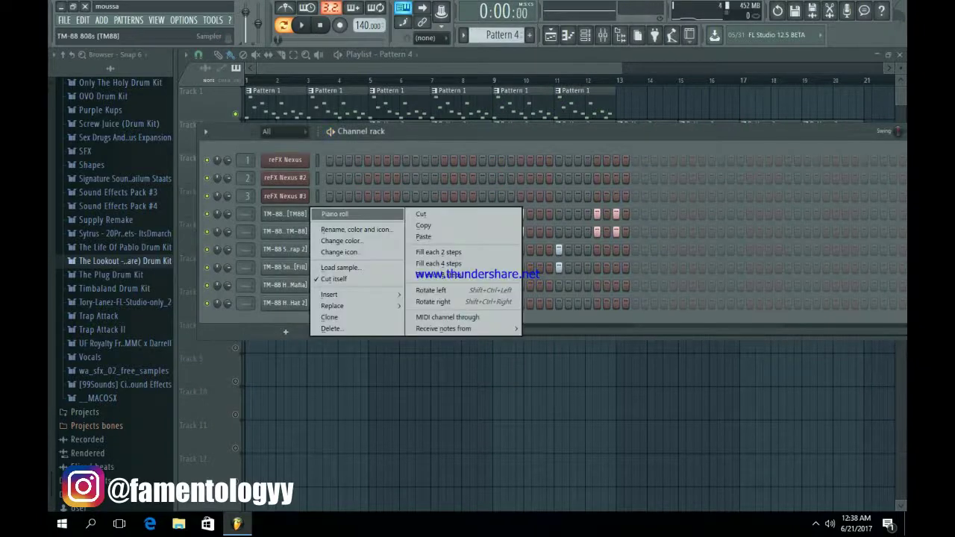
pyautogui.click(336, 214)
pyautogui.press('space')
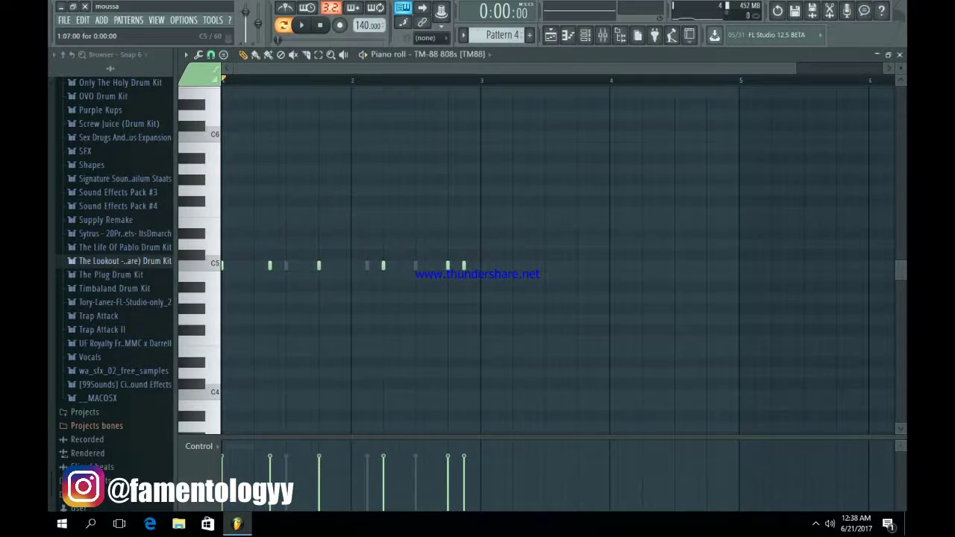
pyautogui.press('space')
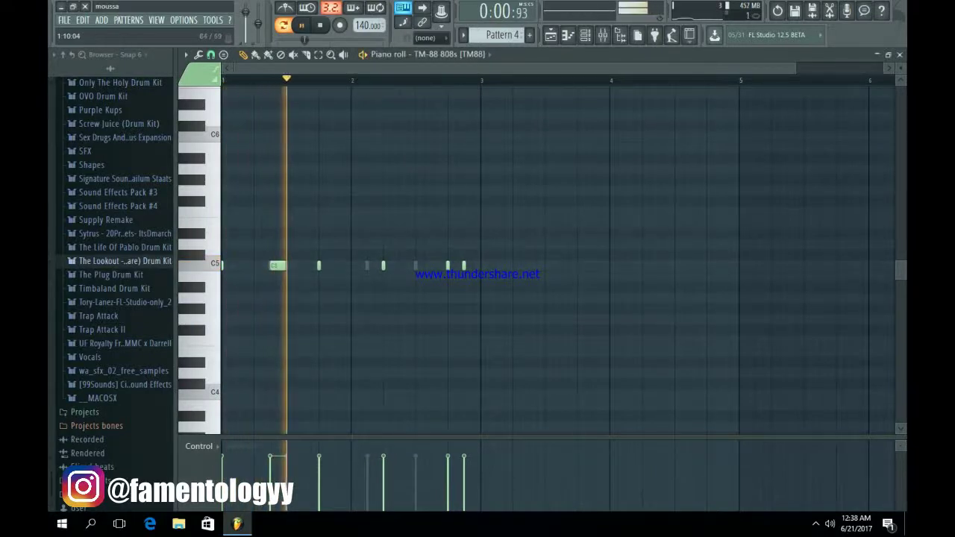
pyautogui.press('space')
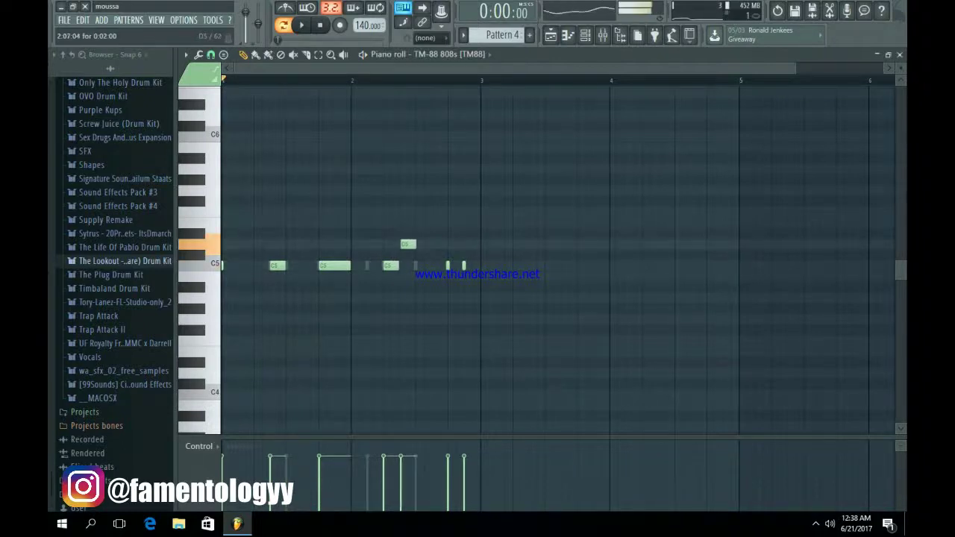
pyautogui.press('space')
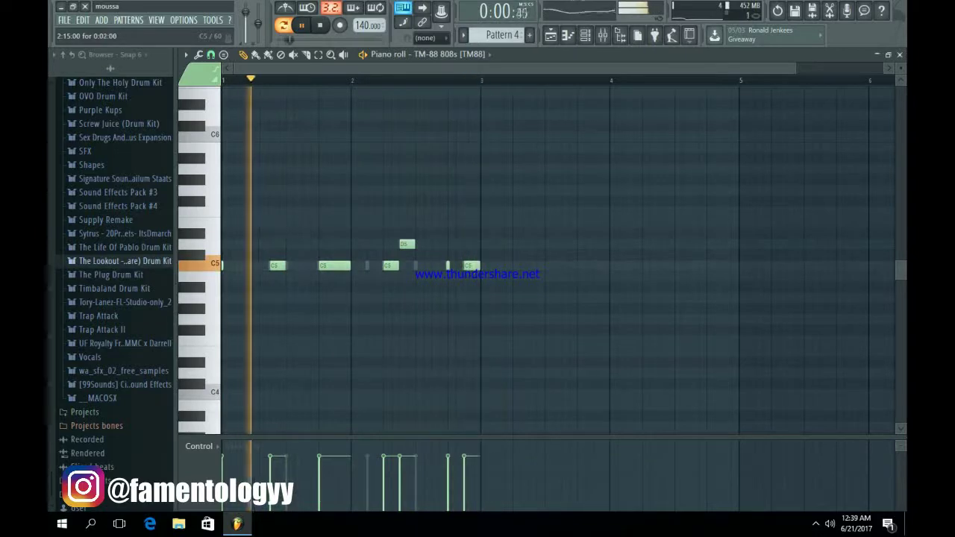
# - Place Pattern 4 on playlist Track 4 at bar 13, unmute the track and repeat the clip up to bar 21
pyautogui.press('F5')
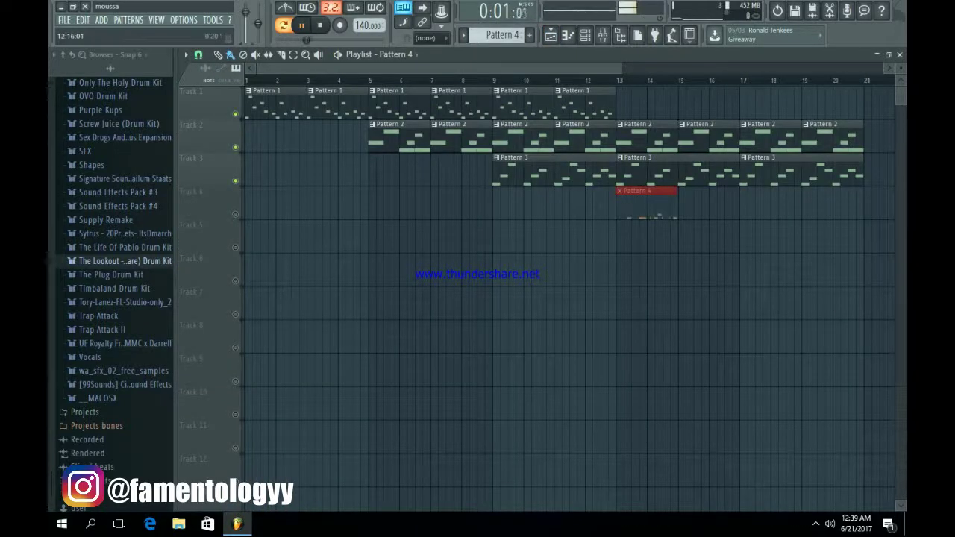
pyautogui.moveTo(621, 68); pyautogui.dragTo(459, 68)
pyautogui.moveTo(418, 68); pyautogui.dragTo(500, 68)
pyautogui.click(235, 214)
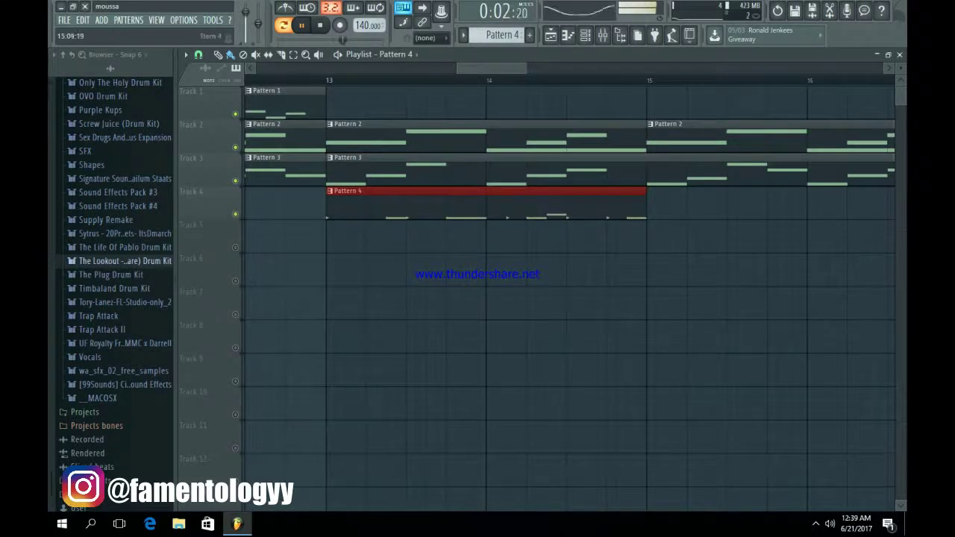
pyautogui.hotkey('ctrl', 'b')
pyautogui.hotkey('ctrl', 'b')
pyautogui.hotkey('ctrl', 'b')
pyautogui.hotkey('ctrl', 'd')
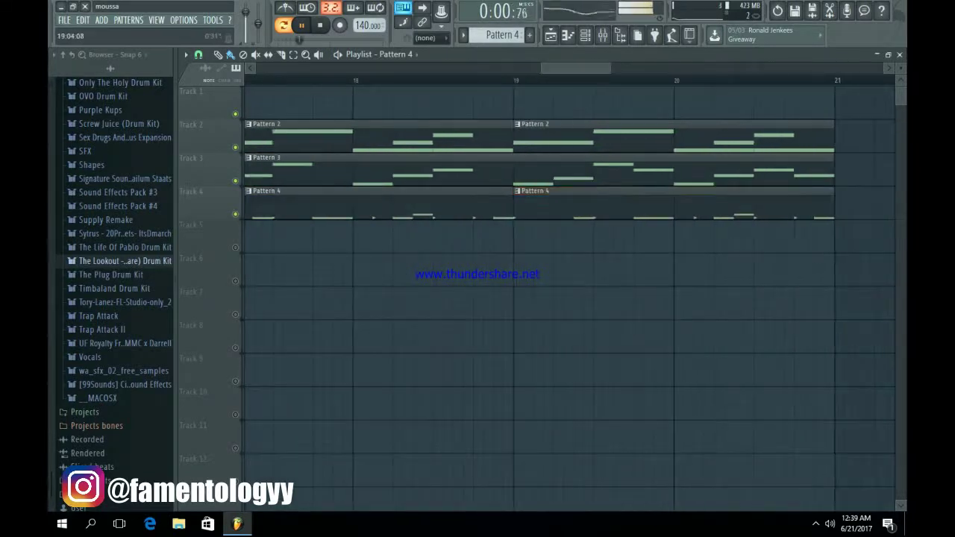
# - Create Pattern 5, fill every 2 steps of the TM-88 Hats [Mafia] channel and play the pattern
pyautogui.click(585, 35)
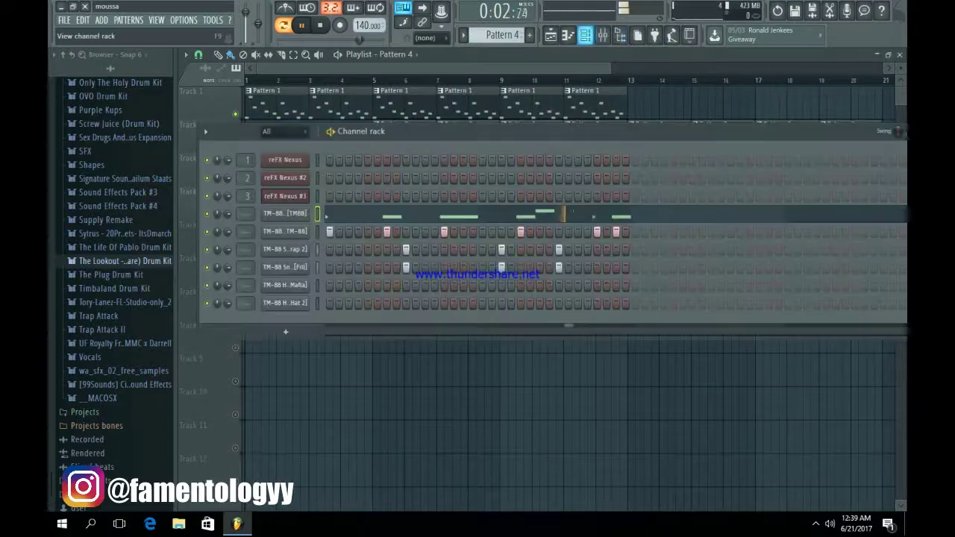
pyautogui.press('F4')
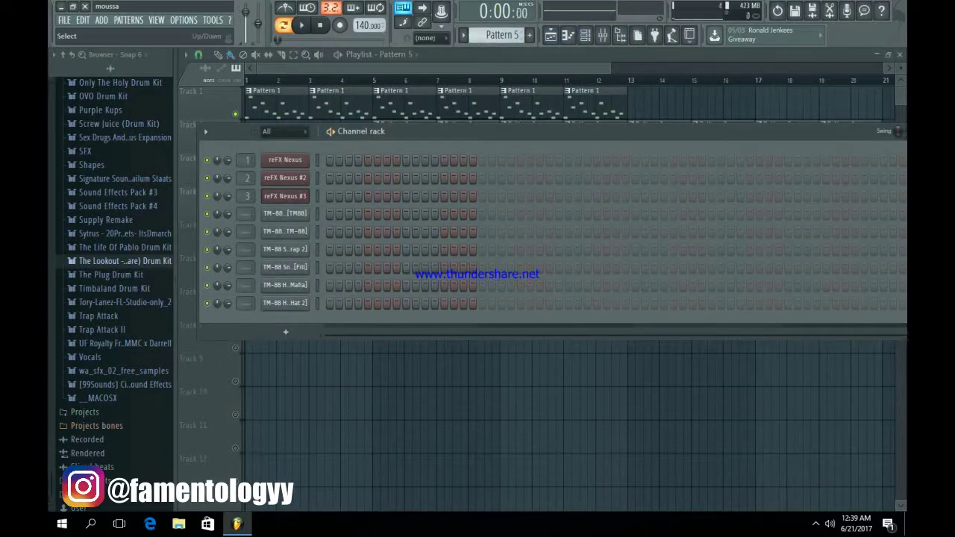
pyautogui.click(285, 285)
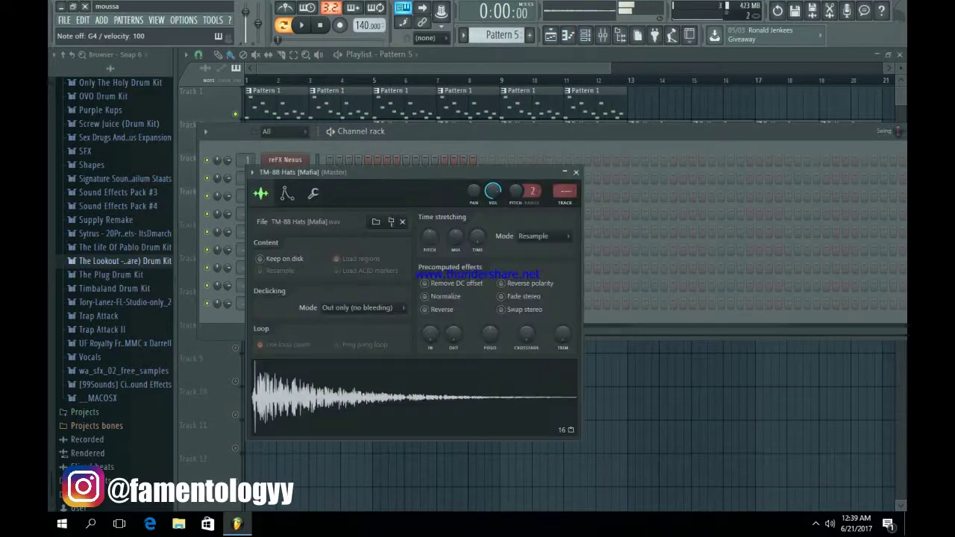
pyautogui.click(575, 172)
pyautogui.rightClick(302, 285)
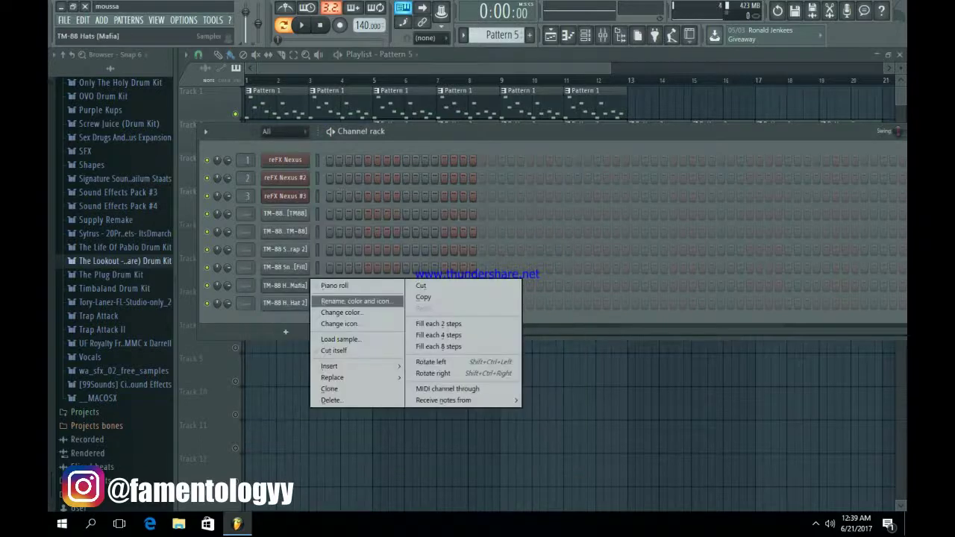
pyautogui.click(439, 324)
pyautogui.press('space')
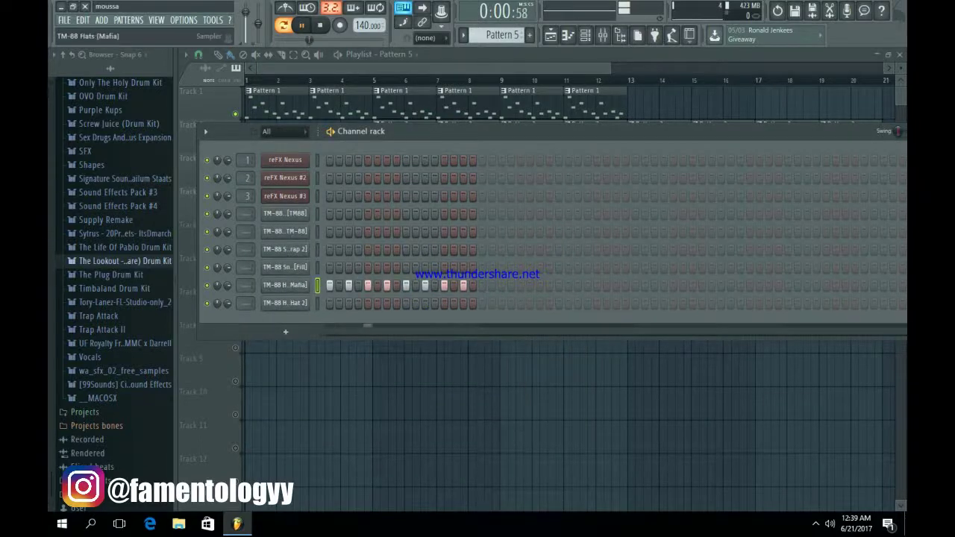
# - Open the TM-88 Hats [Mafia] piano roll and duplicate the bar 1 notes so the copies start exactly at bar 2
pyautogui.rightClick(312, 284)
pyautogui.click(336, 286)
pyautogui.press('space')
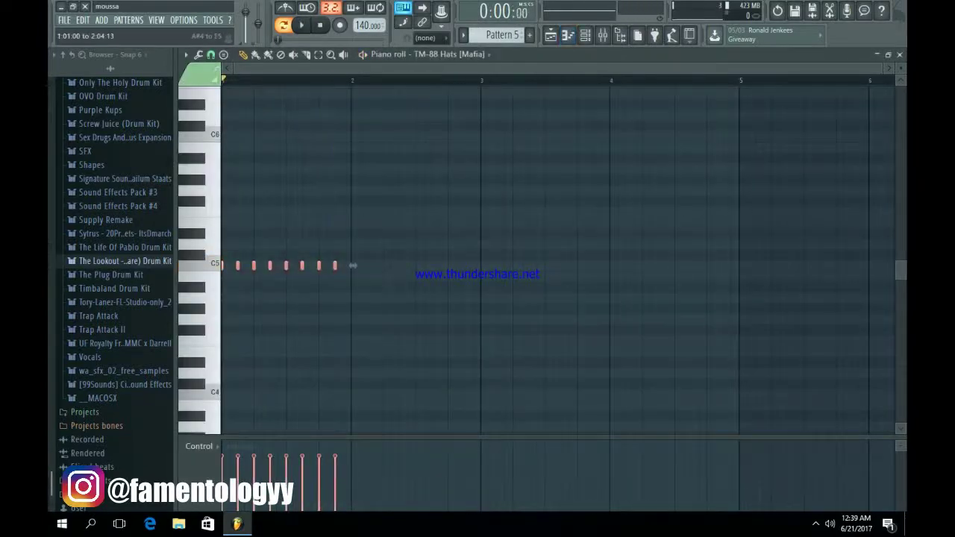
pyautogui.hotkey('ctrl', 'b')
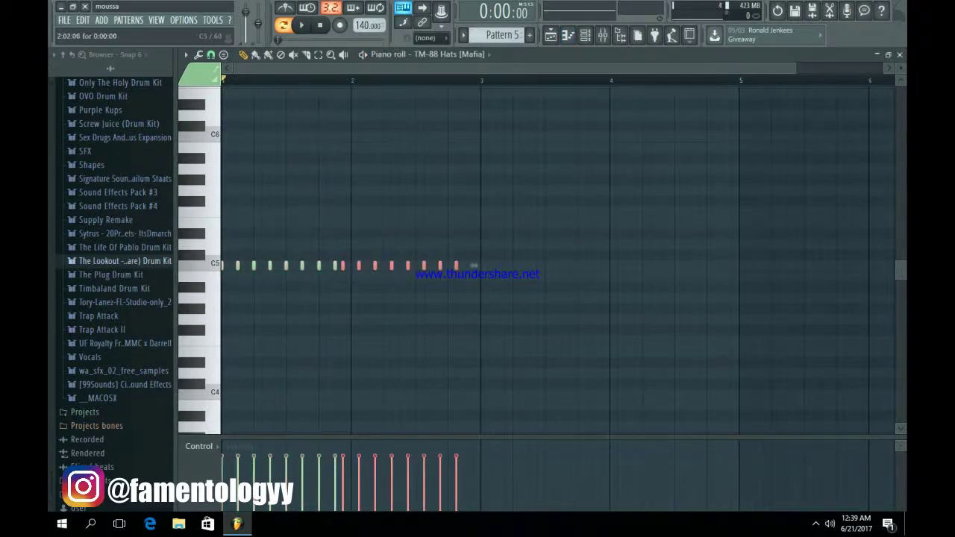
pyautogui.moveTo(474, 266); pyautogui.dragTo(483, 266)
pyautogui.press('space')
pyautogui.hotkey('ctrl', 'd')
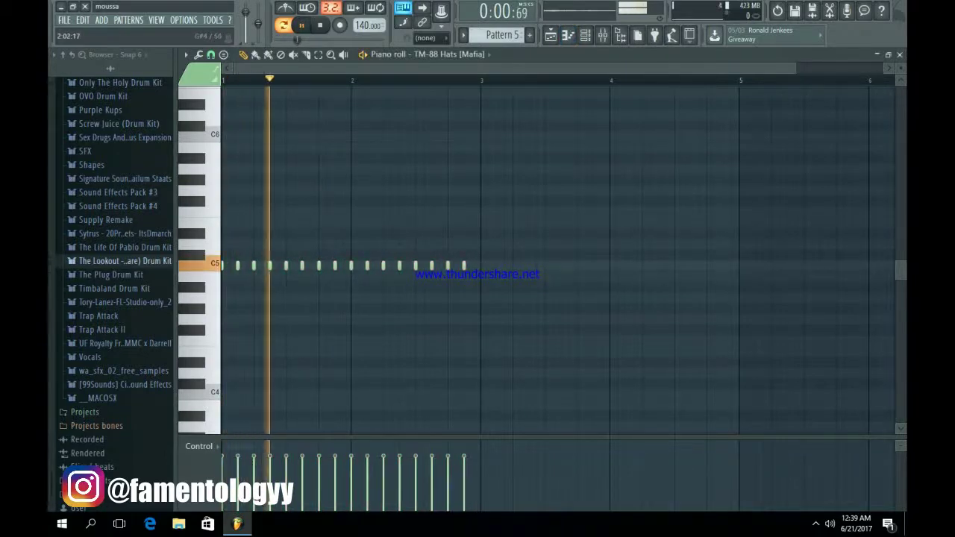
# - Raise the last three bar 1 hat notes to D5 and add a descending A4, G4, F4 run in bar 2, replacing the C5 note after it
pyautogui.press('space')
pyautogui.moveTo(330, 251); pyautogui.dragTo(299, 291)
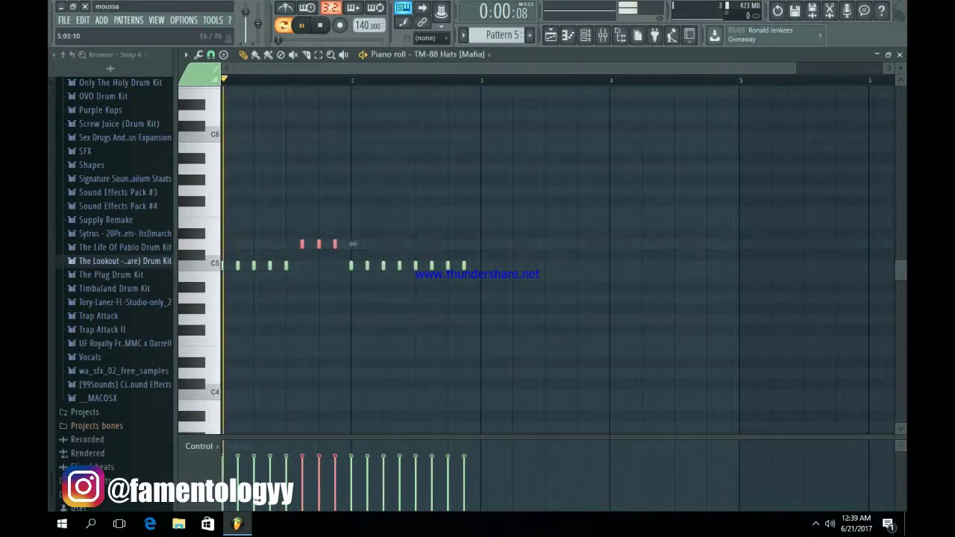
pyautogui.moveTo(795, 68); pyautogui.dragTo(544, 68)
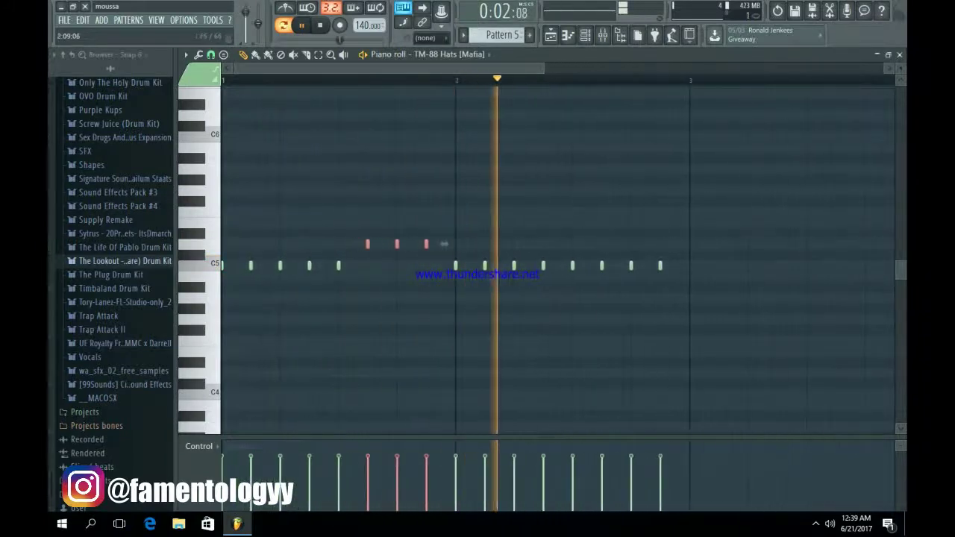
pyautogui.press('space')
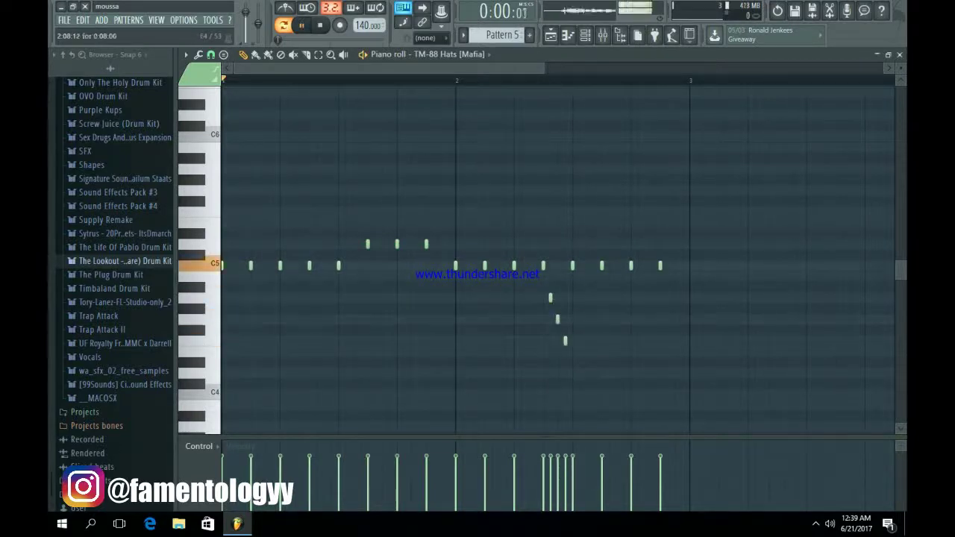
pyautogui.press('space')
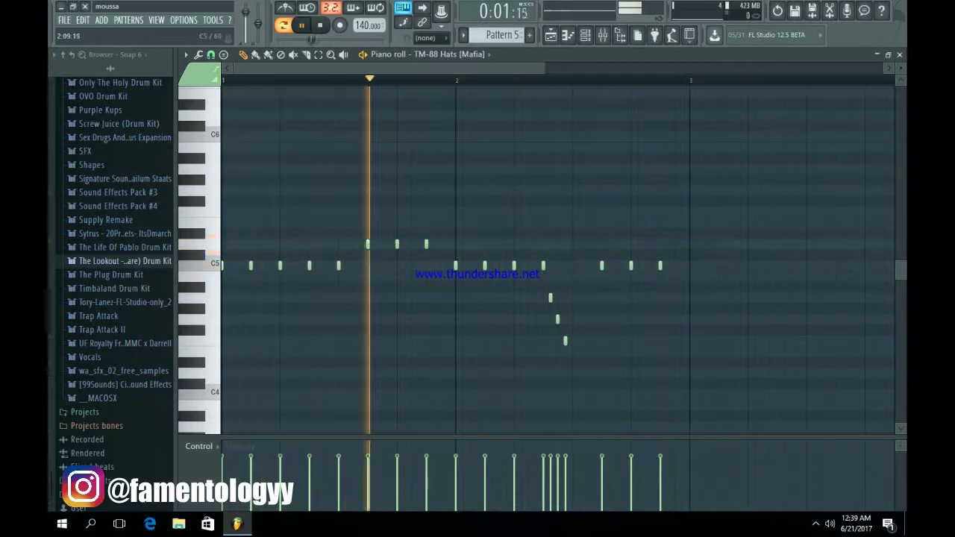
pyautogui.click(588, 265)
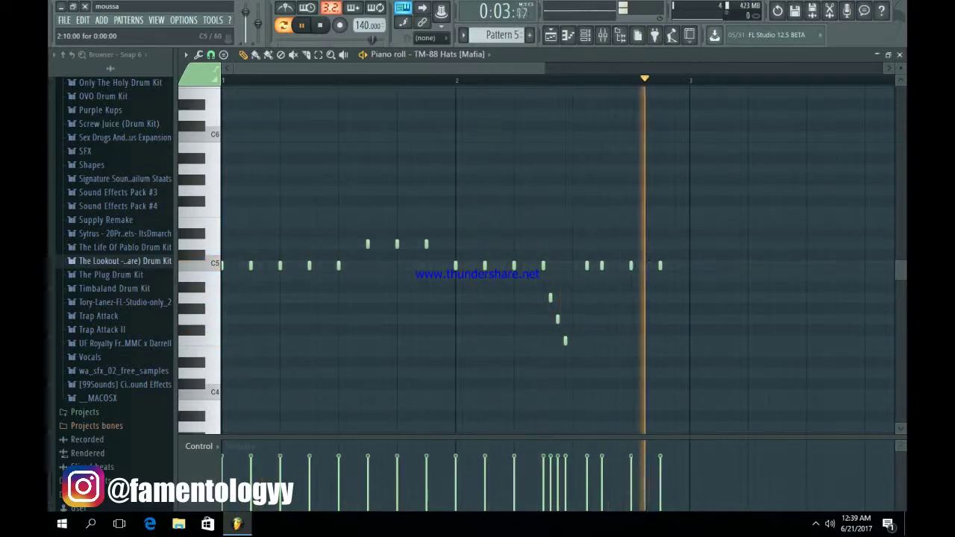
pyautogui.rightClick(587, 265)
# - Stretch the last C5 note to bar 3 and chop it into a fast roll with rising velocities
pyautogui.moveTo(662, 266); pyautogui.dragTo(690, 266)
pyautogui.keyDown('ctrl'); pyautogui.click(684, 266); pyautogui.keyUp('ctrl')
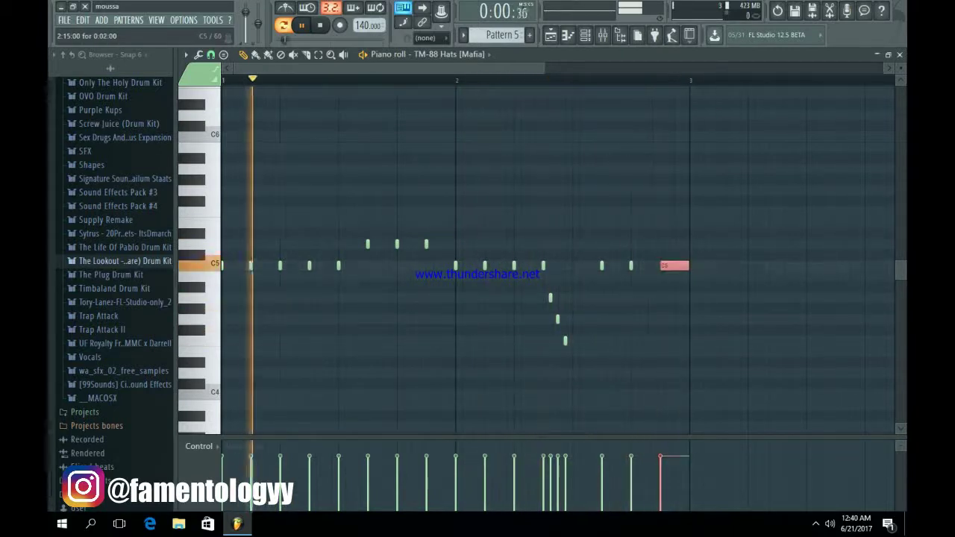
pyautogui.hotkey('alt', 'u')
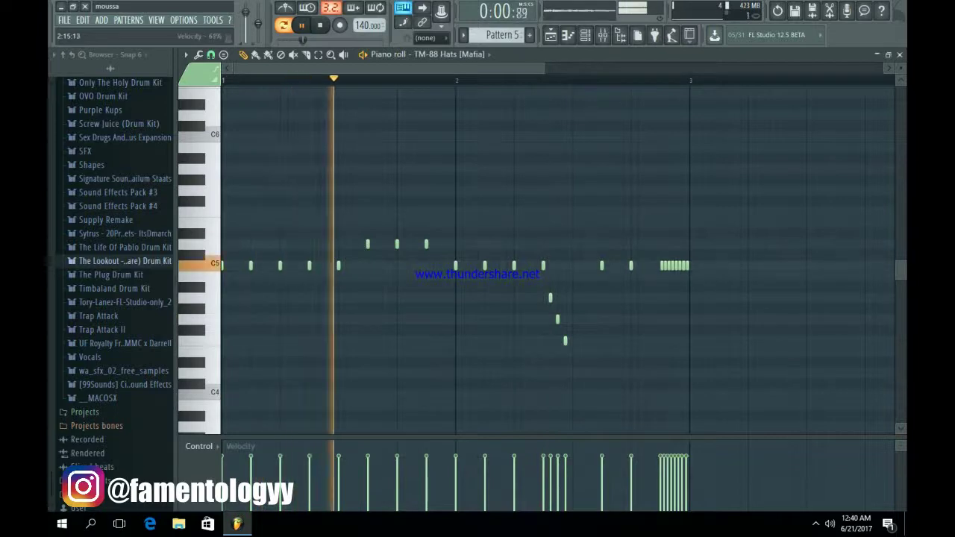
pyautogui.moveTo(660, 489); pyautogui.dragTo(687, 463)
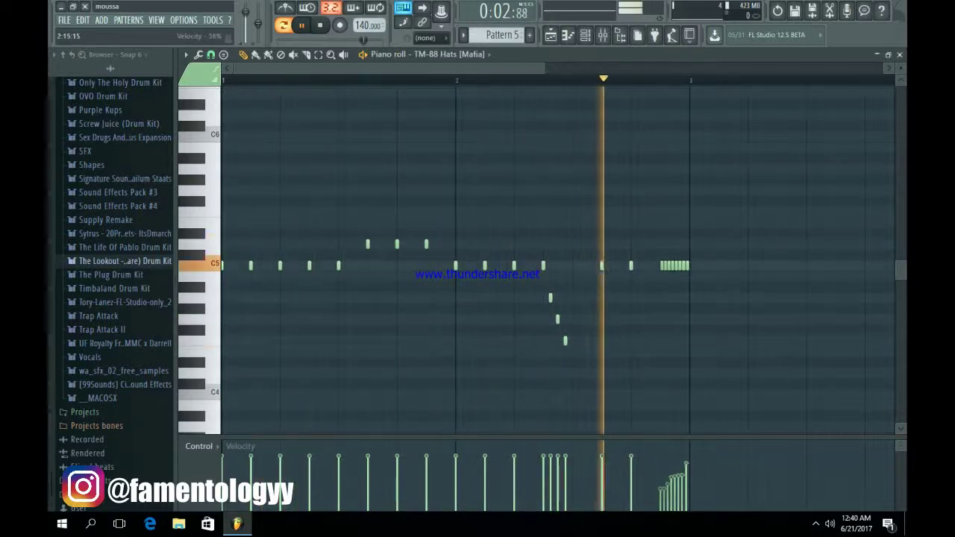
# - Place Pattern 5 on playlist Track 5 at bar 13, unmute the track and repeat the clip up to bar 21
pyautogui.press('F5')
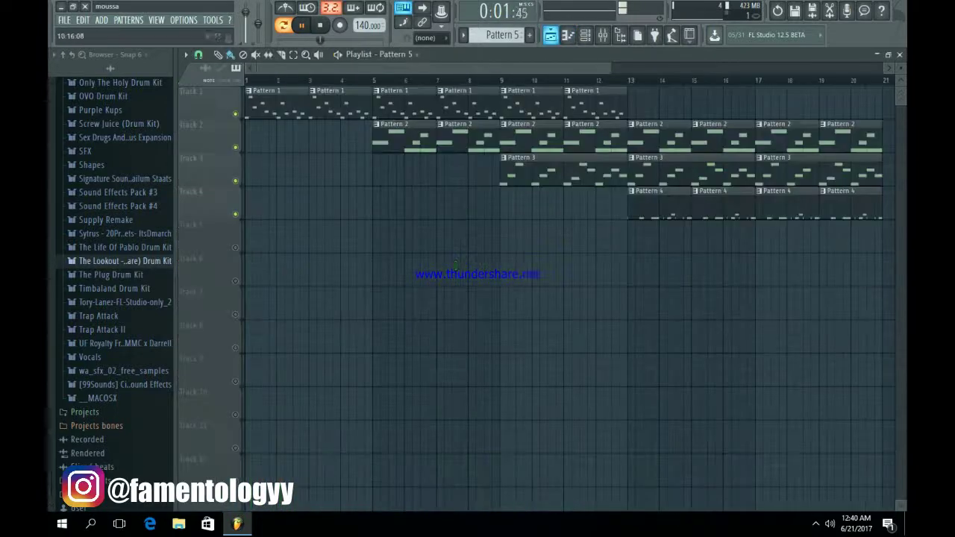
pyautogui.click(634, 226)
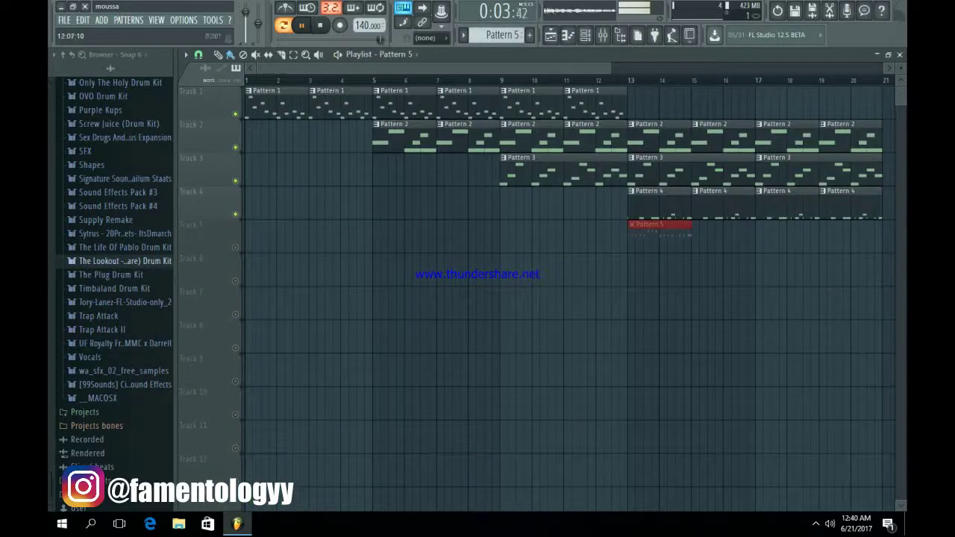
pyautogui.moveTo(610, 68); pyautogui.dragTo(522, 68)
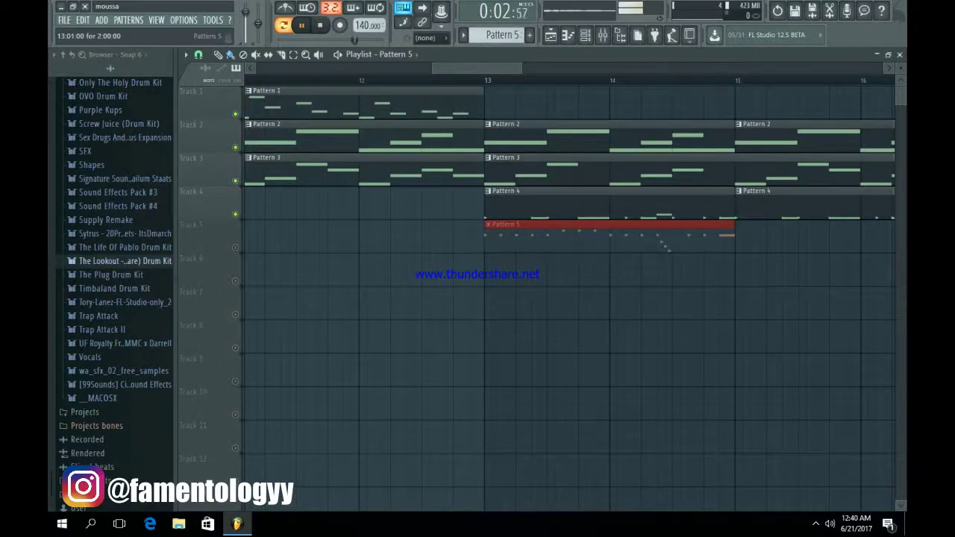
pyautogui.hotkey('ctrl', 'b')
pyautogui.hotkey('ctrl', 'b')
pyautogui.hotkey('ctrl', 'b')
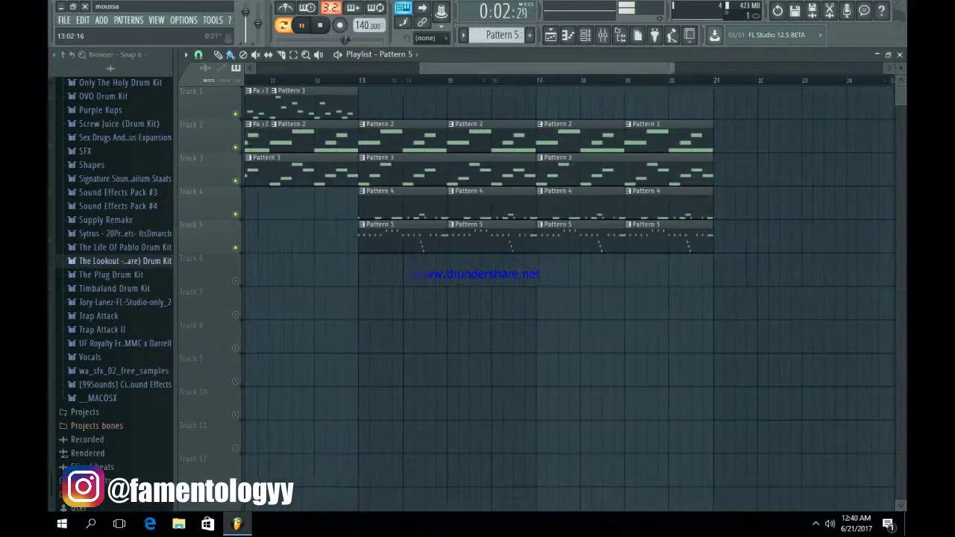
# - Duplicate the Pattern 4 and Pattern 5 clips from bars 13–21 into bars 21–29
pyautogui.moveTo(772, 285); pyautogui.dragTo(377, 185)
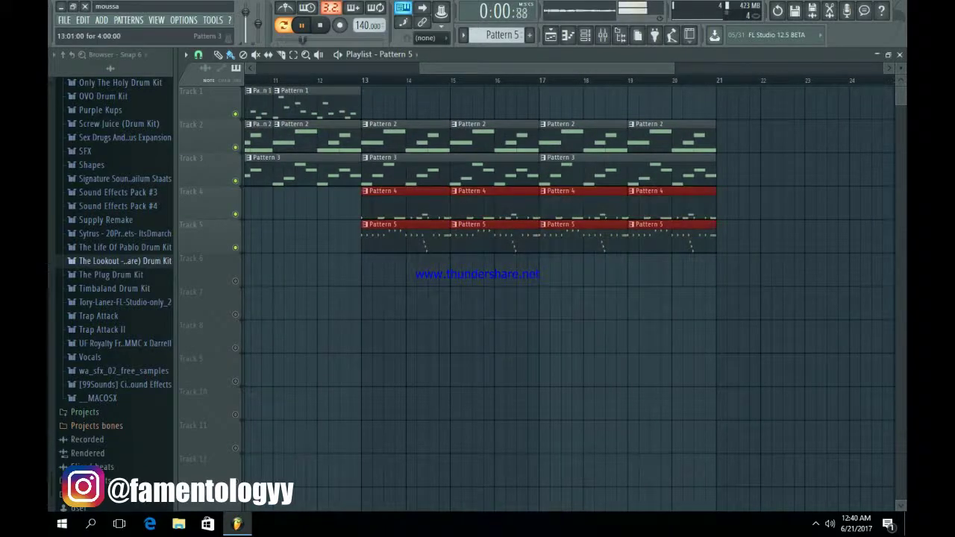
pyautogui.hotkey('ctrl', 'b')
pyautogui.moveTo(468, 68); pyautogui.dragTo(352, 68)
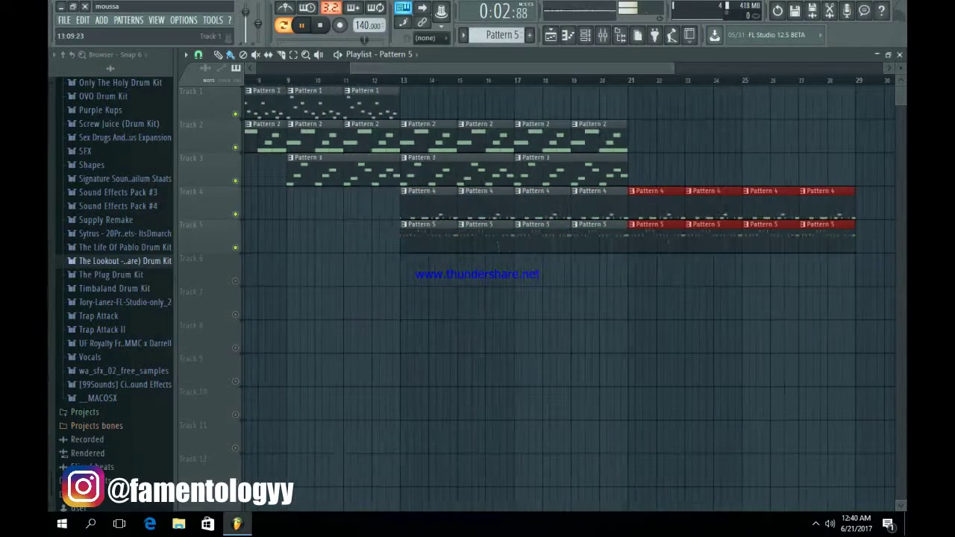
# - Repeat the Pattern 1 clips along Track 1 and delete the extra copies so the new ones fill only bars 21 to 29
pyautogui.moveTo(428, 105); pyautogui.dragTo(265, 105)
pyautogui.hotkey('ctrl', 'b')
pyautogui.hotkey('ctrl', 'b')
pyautogui.hotkey('ctrl', 'b')
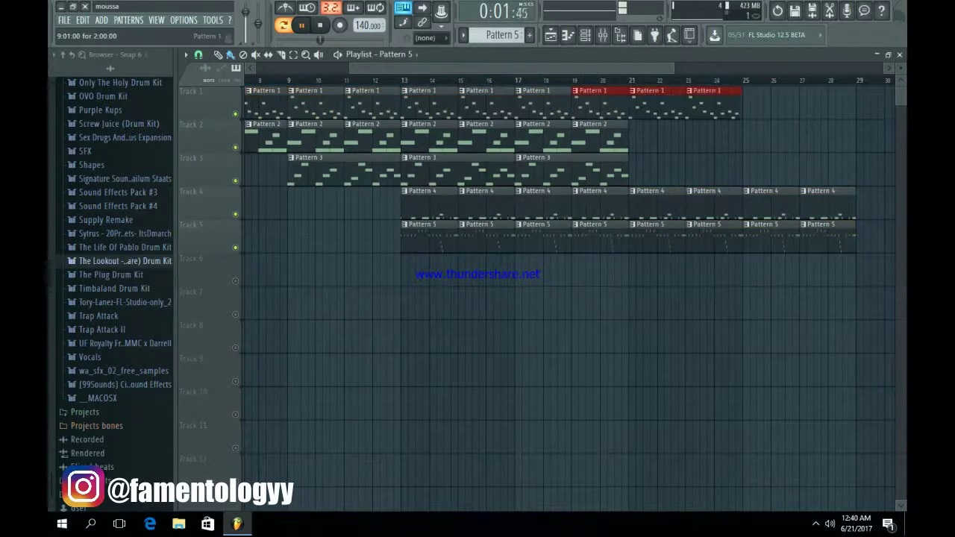
pyautogui.rightClick(519, 105)
pyautogui.rightClick(463, 105)
pyautogui.rightClick(403, 104)
pyautogui.rightClick(352, 105)
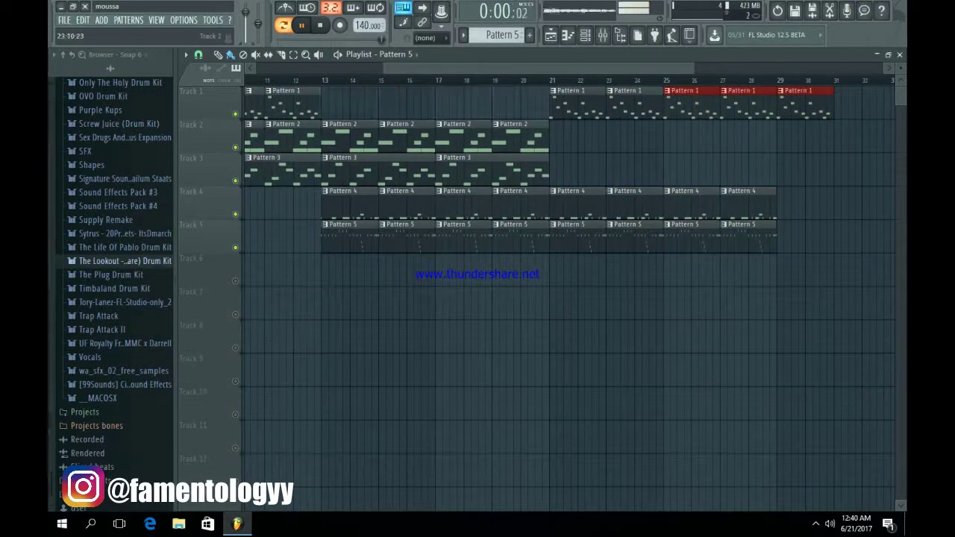
pyautogui.rightClick(805, 104)
# - Duplicate the Pattern 2 clips from bars 13–21 into bars 21–29 on Track 2 and clear the selection
pyautogui.moveTo(695, 138); pyautogui.dragTo(354, 137)
pyautogui.hotkey('ctrl', 'b')
pyautogui.keyDown('ctrl'); pyautogui.click(261, 336); pyautogui.keyUp('ctrl')
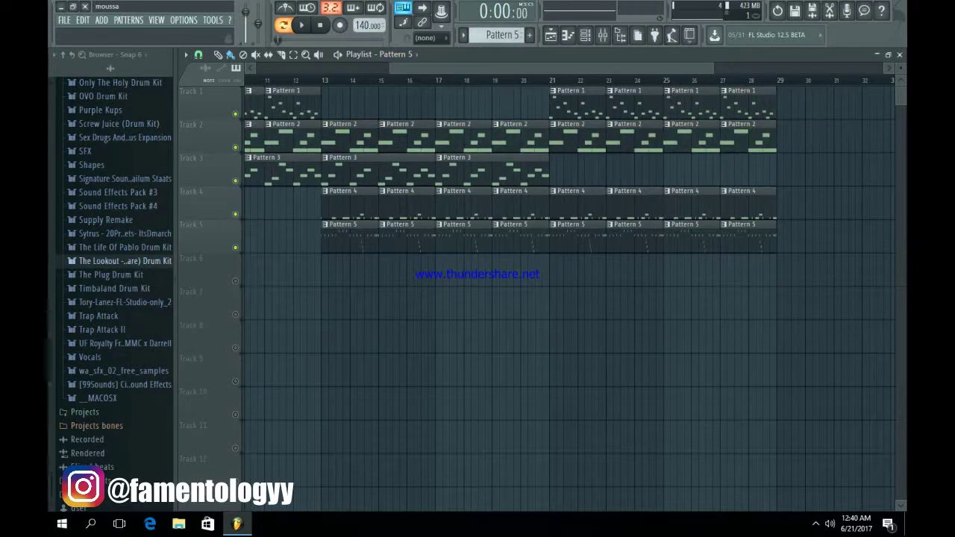
pyautogui.moveTo(391, 68); pyautogui.dragTo(367, 68)
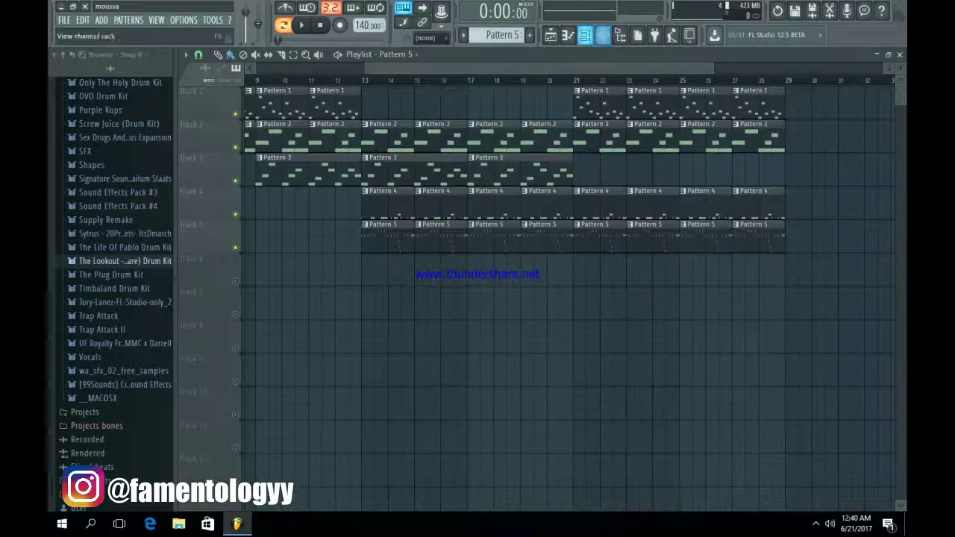
# - Route the six selected TM-88 drum channels to consecutive mixer tracks starting at Insert 4
pyautogui.press('F6')
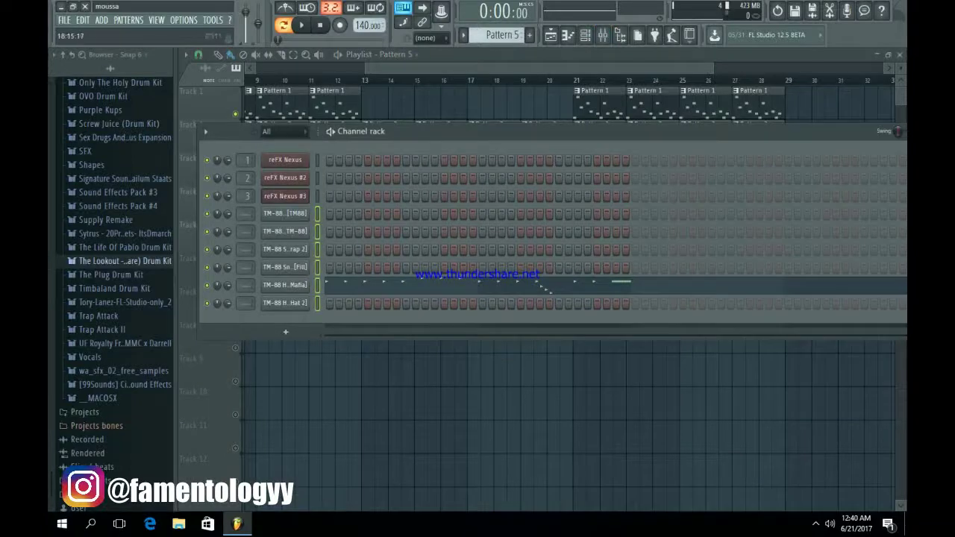
pyautogui.press('F9')
pyautogui.rightClick(261, 109)
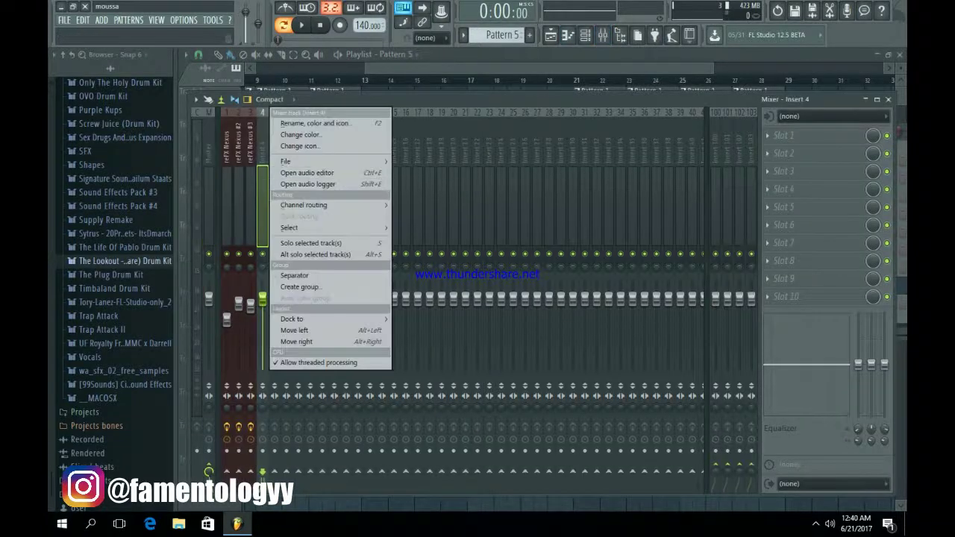
pyautogui.moveTo(298, 203)
pyautogui.click(455, 218)
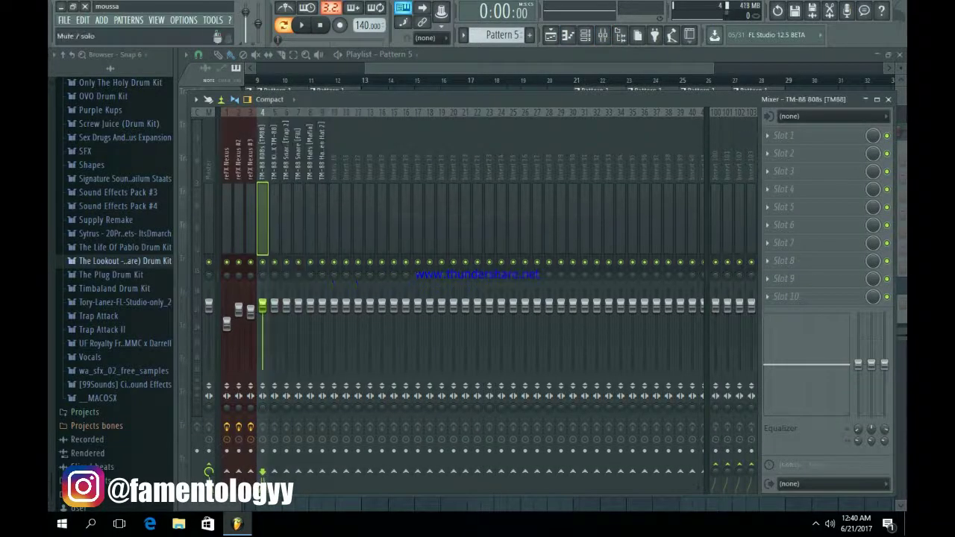
# - Lower the mixer volumes of the TM-88 808s and kick tracks, and set reFX Nexus #3 to about 70% and reFX Nexus #2 to about 75%
pyautogui.click(322, 481)
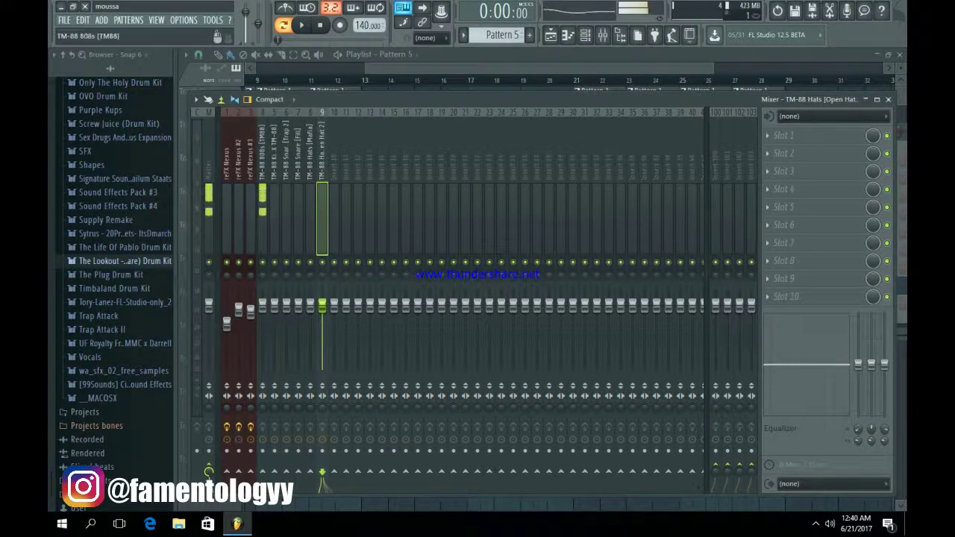
pyautogui.click(274, 472)
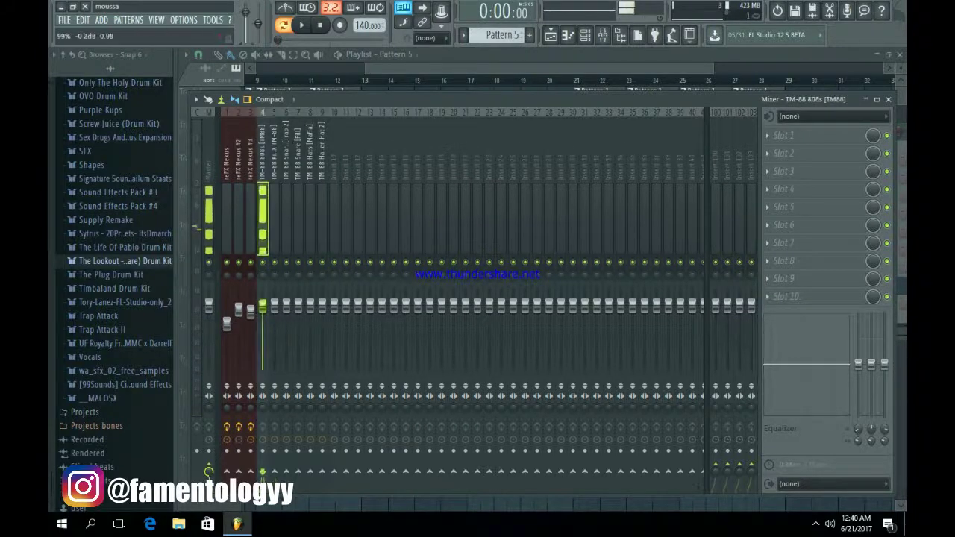
pyautogui.moveTo(263, 306); pyautogui.dragTo(250, 323)
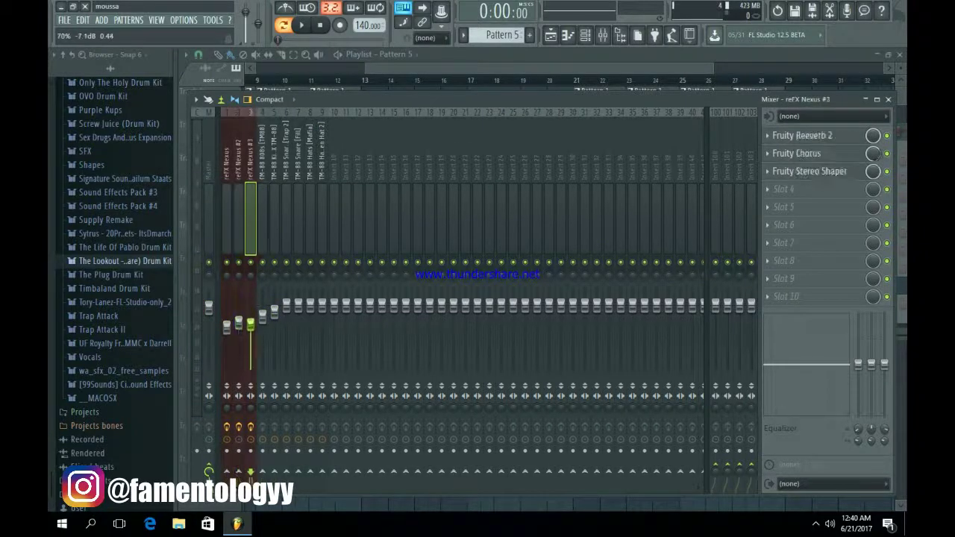
pyautogui.click(238, 321)
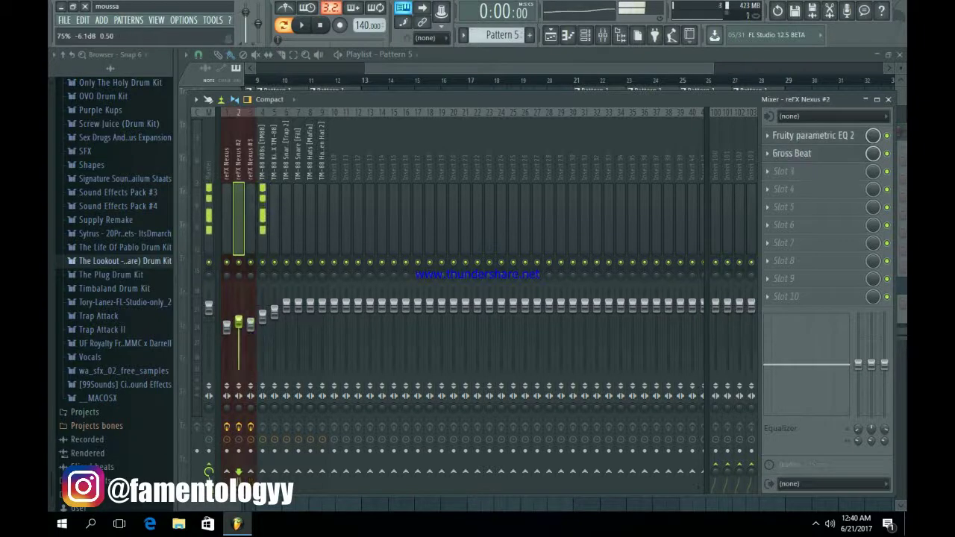
# - Lower the mixer volumes of the TM-88 Snare [Trap 2], Snare [Fill], Hats [Mafia] and Hats [Open Hat 2] tracks
pyautogui.click(286, 224)
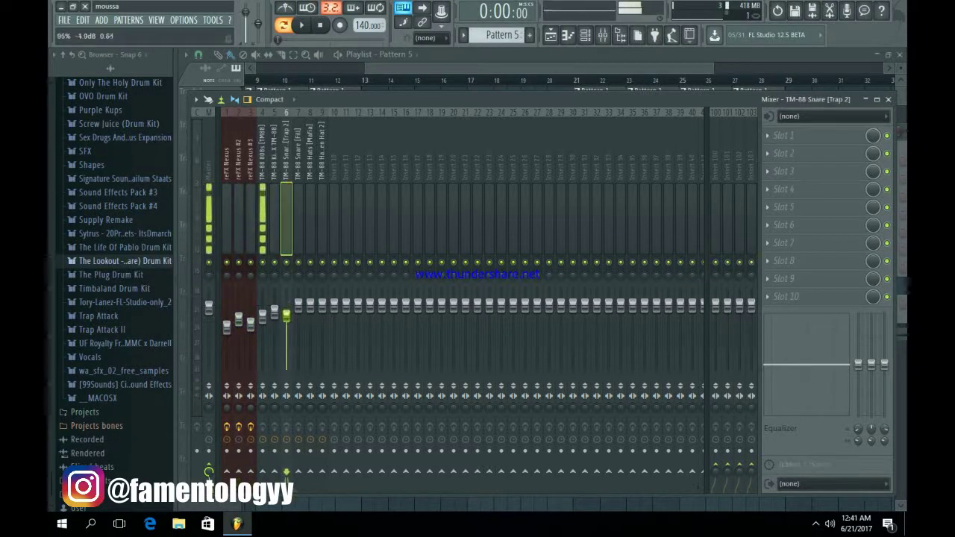
pyautogui.moveTo(310, 306); pyautogui.dragTo(309, 315)
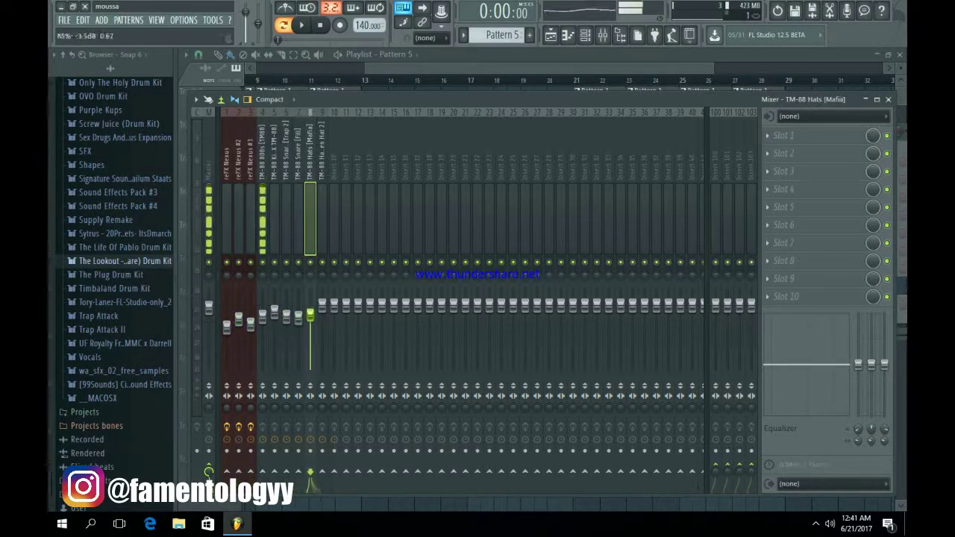
pyautogui.click(322, 306)
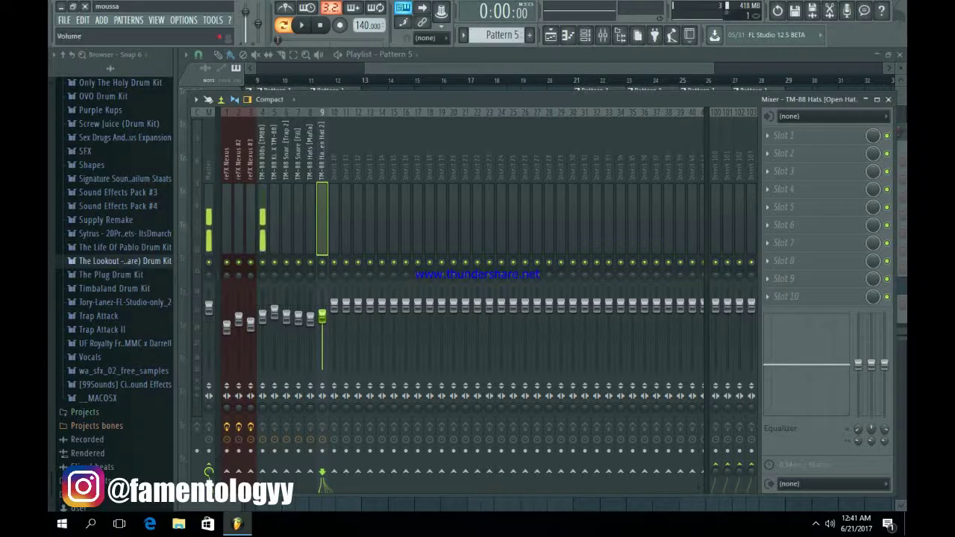
# - Set the reFX Nexus #3 mixer volume to 74% and slightly lower the reFX Nexus and reFX Nexus #2 tracks
pyautogui.moveTo(251, 325); pyautogui.dragTo(251, 322)
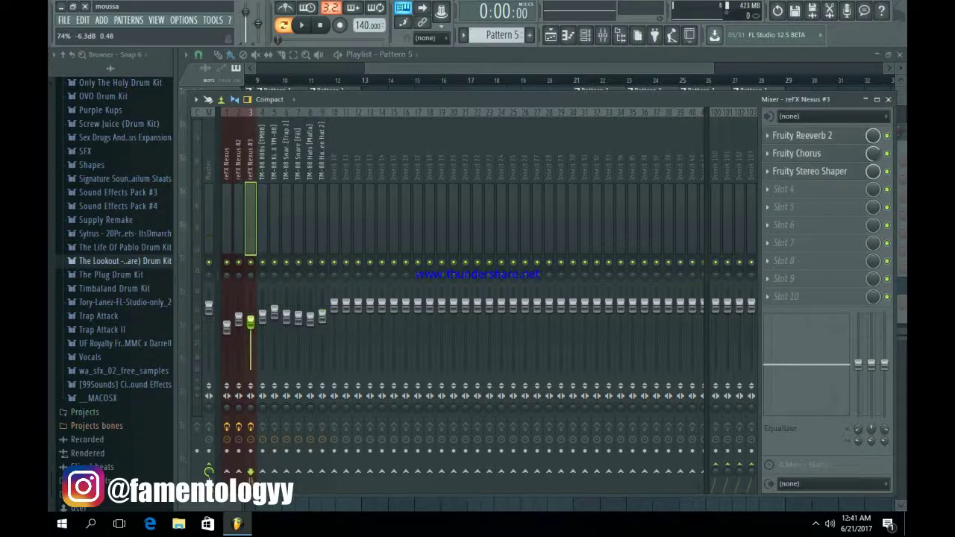
pyautogui.click(217, 317)
pyautogui.click(193, 321)
pyautogui.moveTo(227, 327); pyautogui.dragTo(227, 329)
pyautogui.click(238, 320)
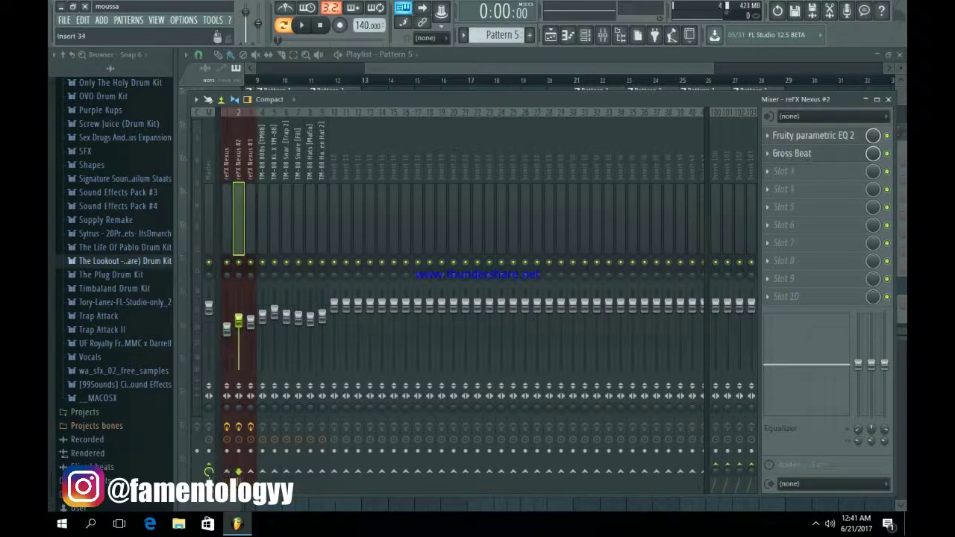
# - Enable the volume envelope of the TM-88 Hats [Open Hat 2] channel, with attack and sustain at minimum, auditioning the sound
pyautogui.click(585, 35)
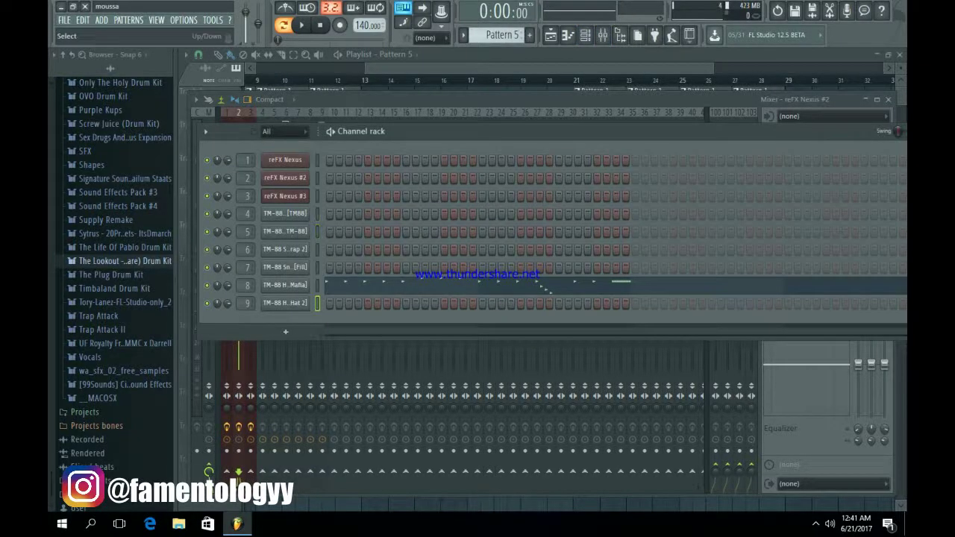
pyautogui.click(285, 304)
pyautogui.click(328, 209)
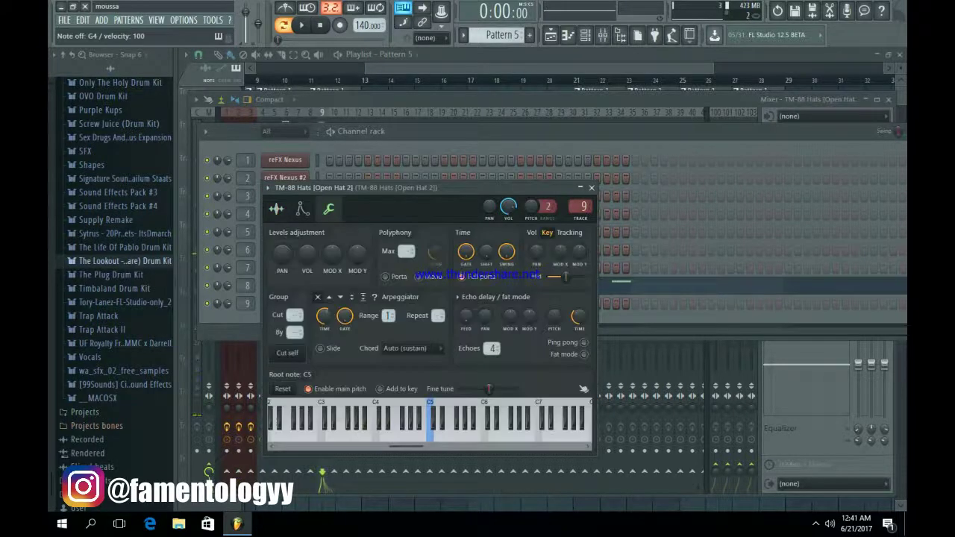
pyautogui.click(302, 209)
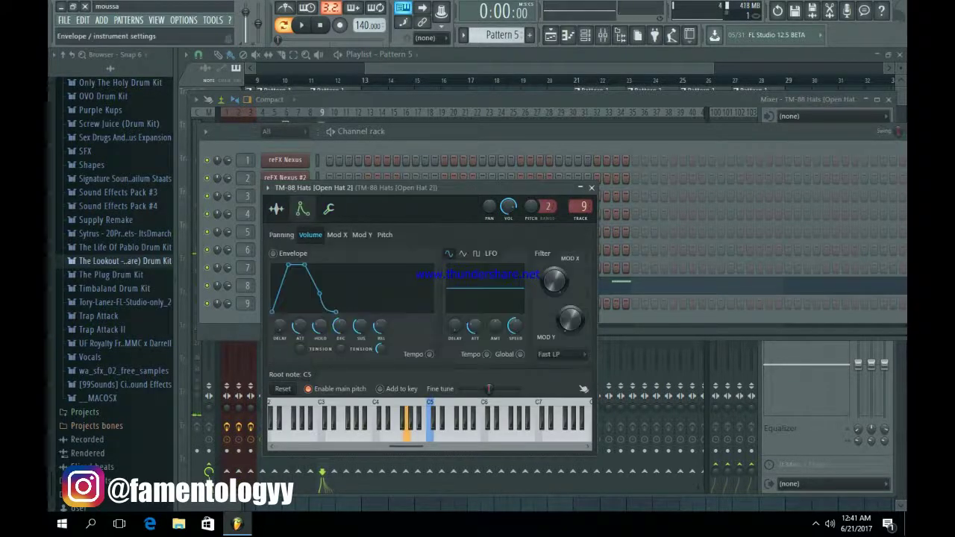
pyautogui.press('b')
pyautogui.moveTo(361, 327); pyautogui.dragTo(361, 358)
pyautogui.press('b')
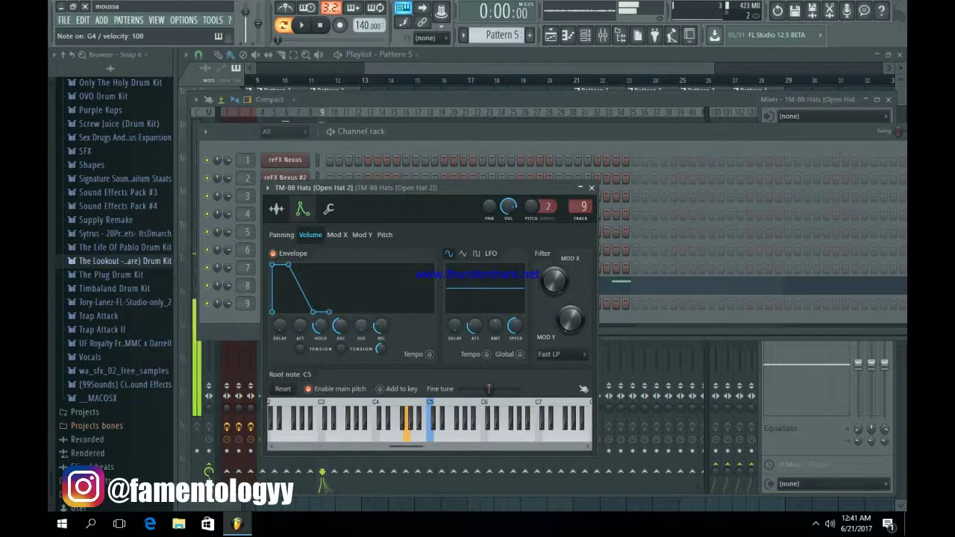
# - Reduce the open hat's envelope decay and release to minimum and shorten its hold, auditioning the result
pyautogui.moveTo(340, 326); pyautogui.dragTo(340, 354)
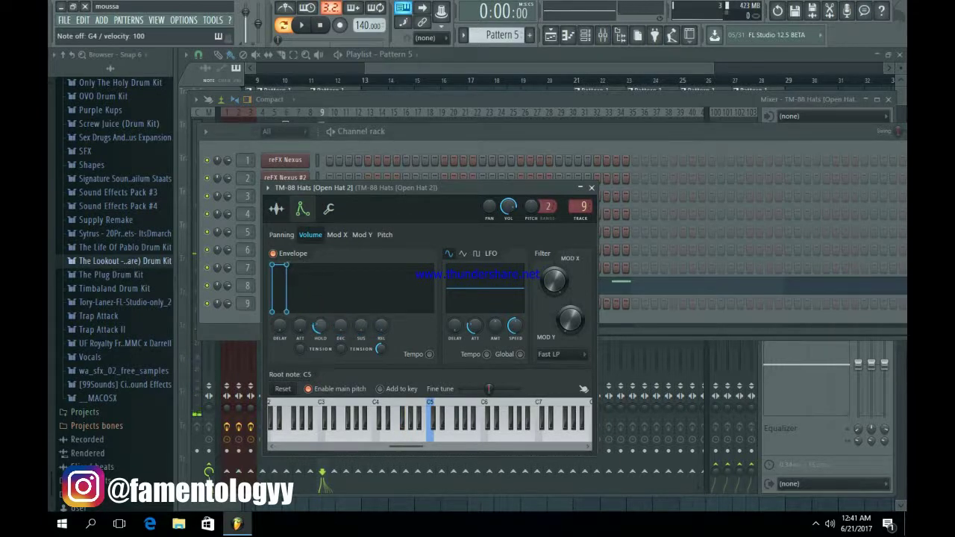
pyautogui.press('b')
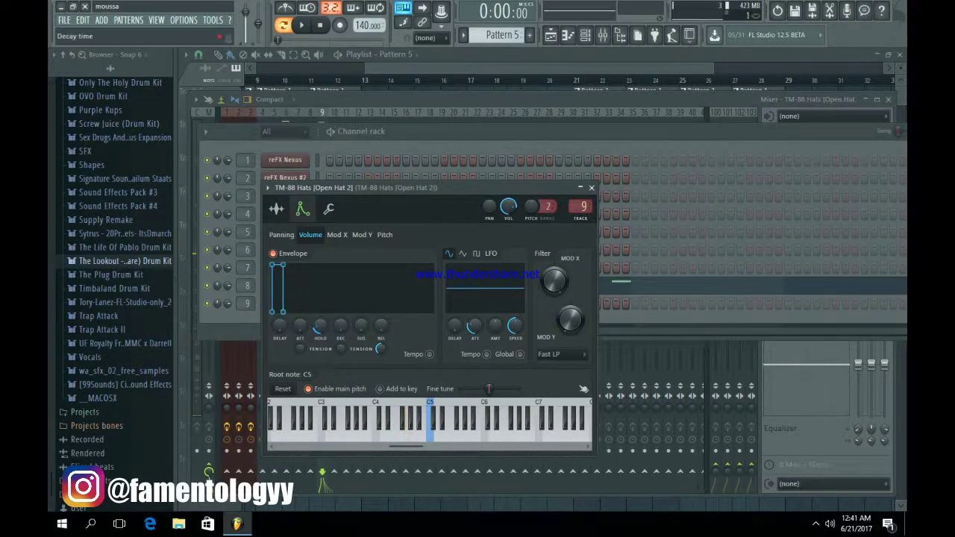
pyautogui.press('b')
pyautogui.press('b')
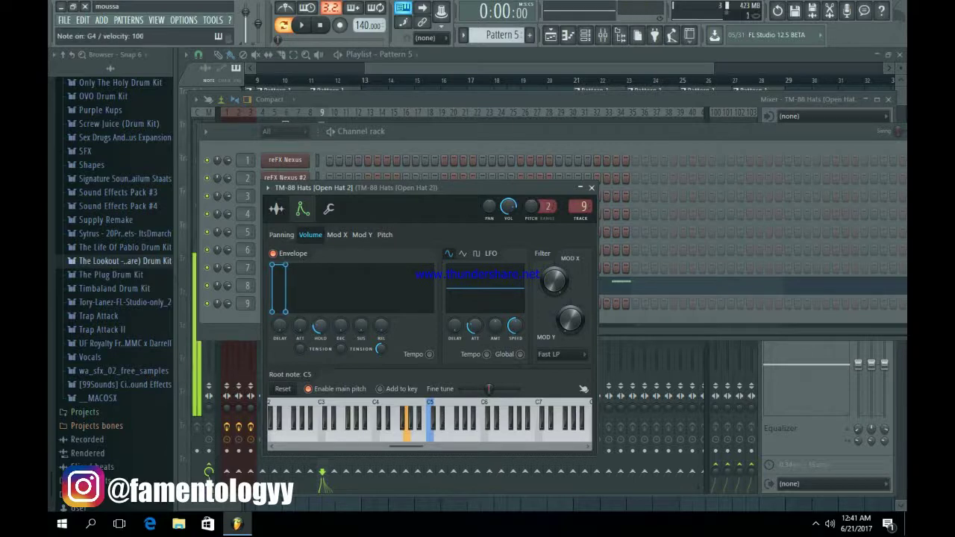
pyautogui.click(591, 187)
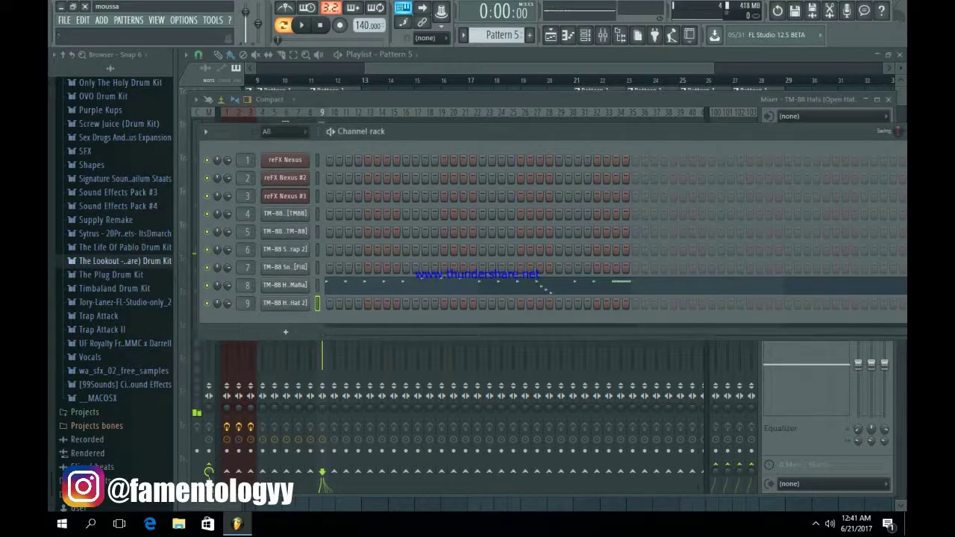
# - Add two open hat hits to Pattern 5 and move both notes down to D4 in the piano roll
pyautogui.press('space')
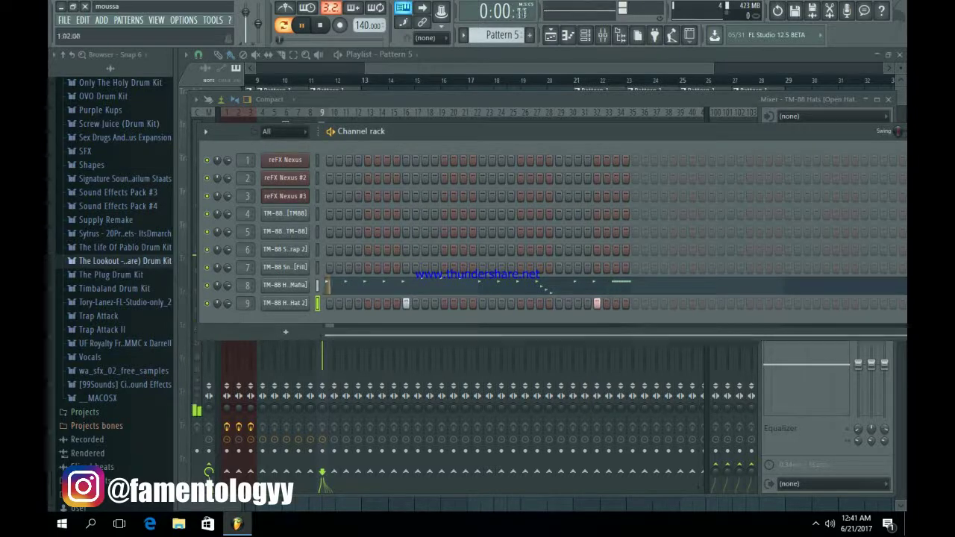
pyautogui.rightClick(306, 301)
pyautogui.click(336, 304)
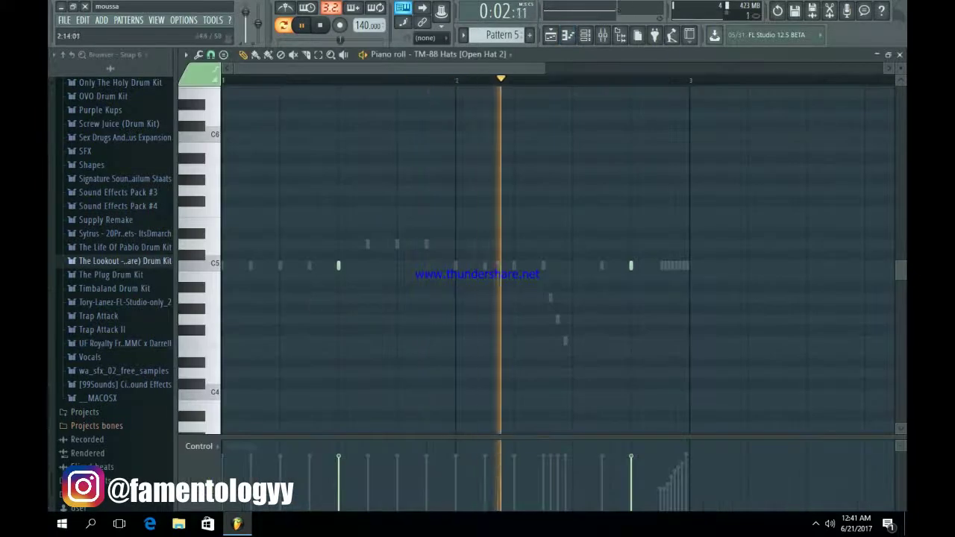
pyautogui.press('space')
pyautogui.moveTo(370, 240); pyautogui.dragTo(322, 230)
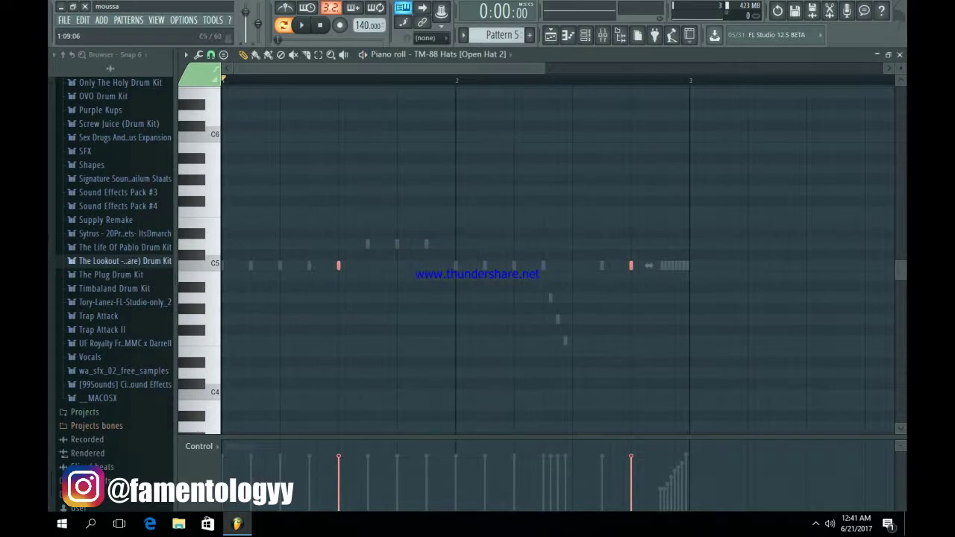
pyautogui.hotkey('ctrl', 'Down')
pyautogui.moveTo(339, 391); pyautogui.dragTo(337, 379)
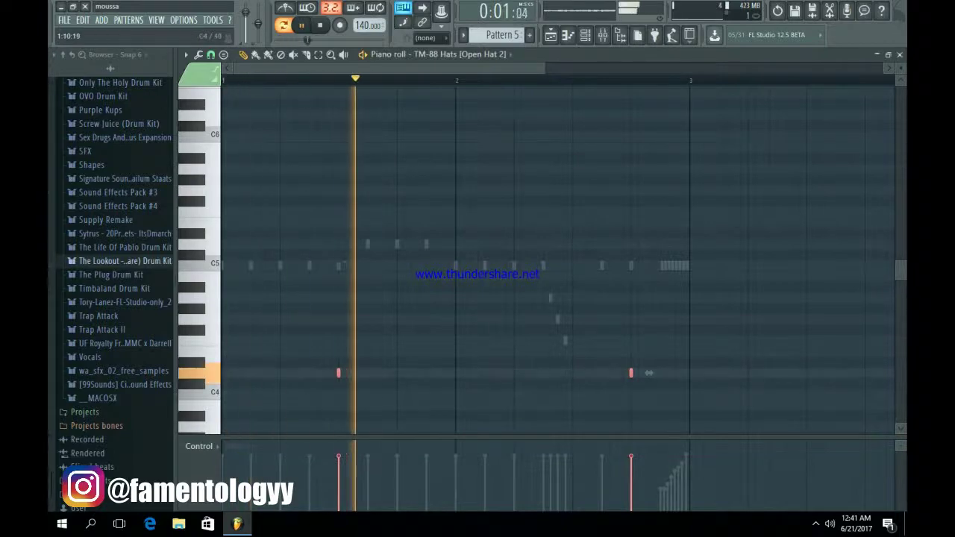
pyautogui.keyDown('ctrl'); pyautogui.click(404, 363); pyautogui.keyUp('ctrl')
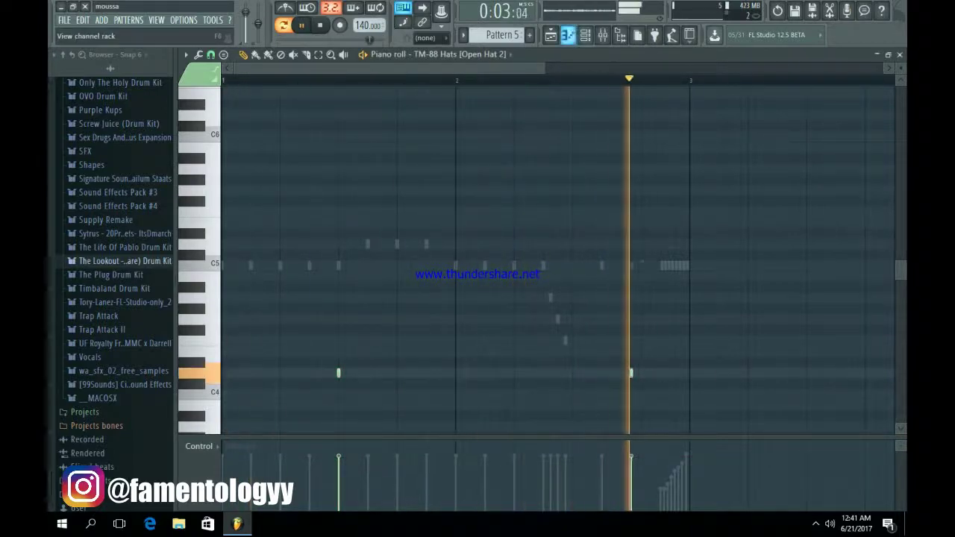
# - Check the volume envelope of the TM-88 Hats [Open Hat 2] channel during pattern playback
pyautogui.press('F6')
pyautogui.click(285, 303)
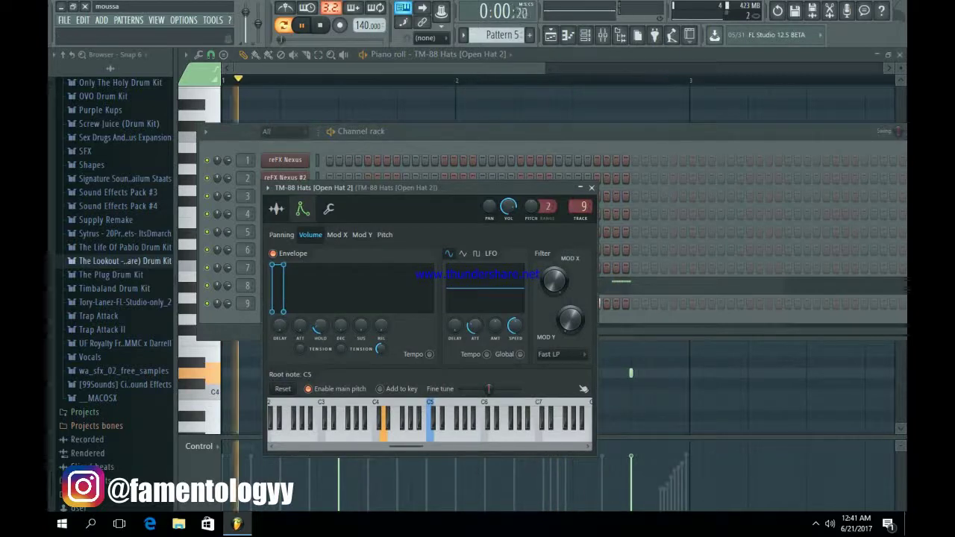
pyautogui.click(592, 188)
# - Play the full arrangement in the playlist from bar 1
pyautogui.press('F6')
pyautogui.press('F5')
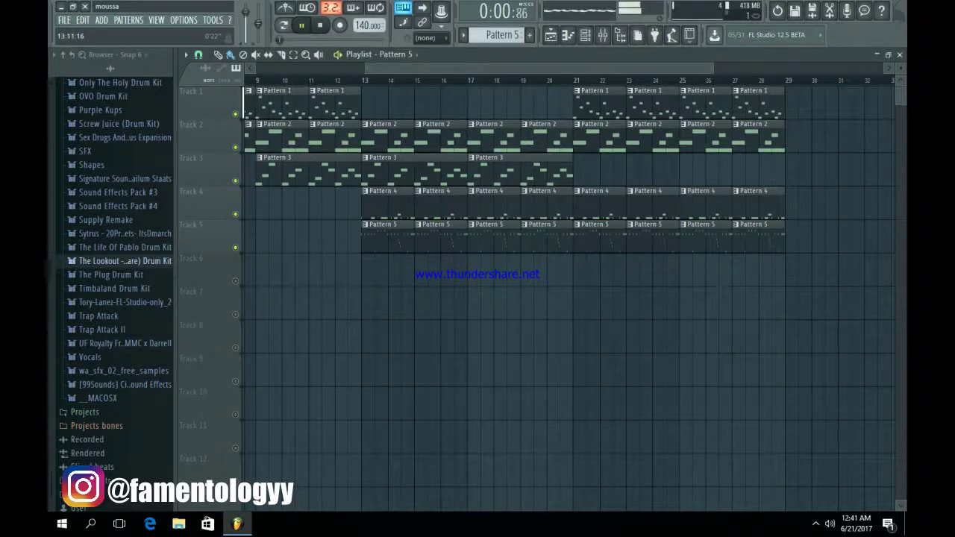
pyautogui.moveTo(367, 68); pyautogui.dragTo(256, 68)
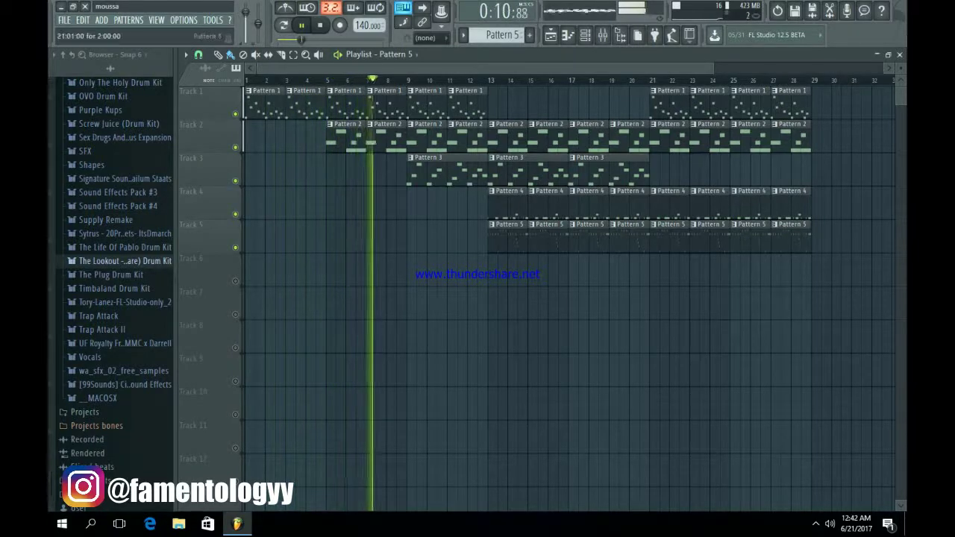
# - Set the reFX Nexus #3 mixer volume to 80% and slightly lower the reFX Nexus track during song playback
pyautogui.press('F9')
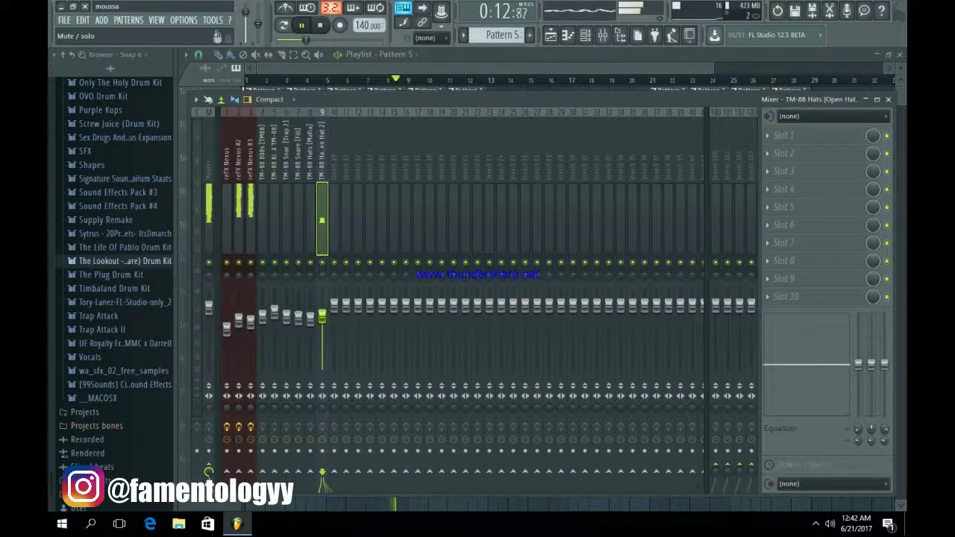
pyautogui.moveTo(251, 323); pyautogui.dragTo(251, 320)
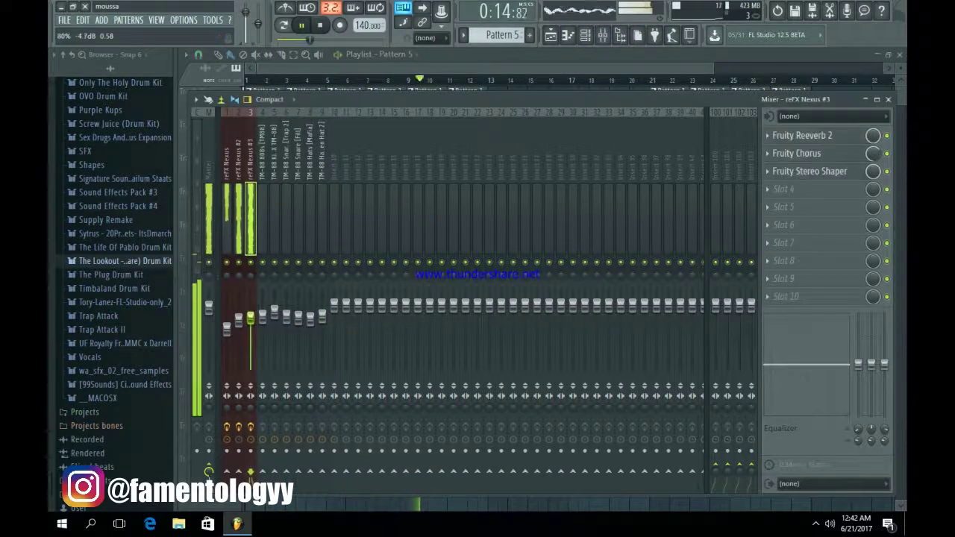
pyautogui.click(226, 329)
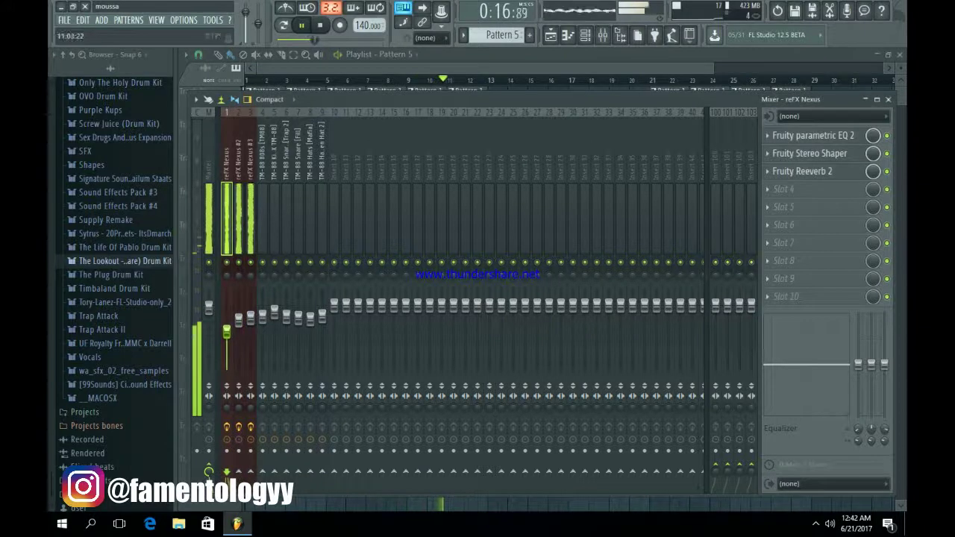
pyautogui.press('F9')
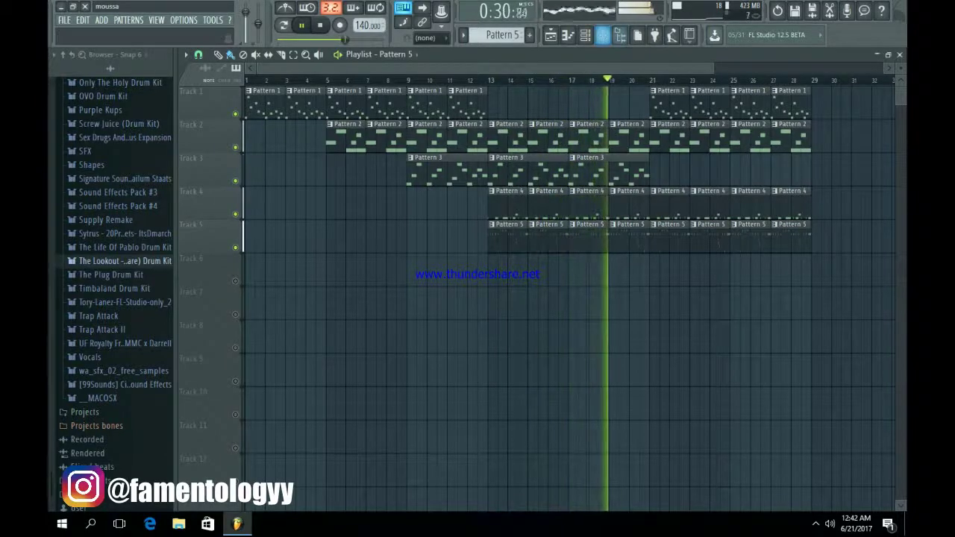
pyautogui.moveTo(714, 68); pyautogui.dragTo(780, 68)
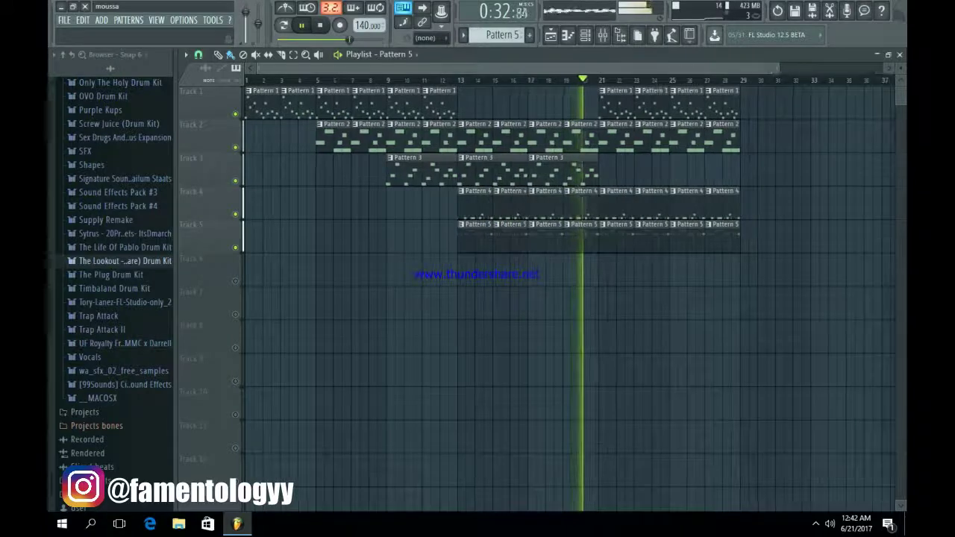